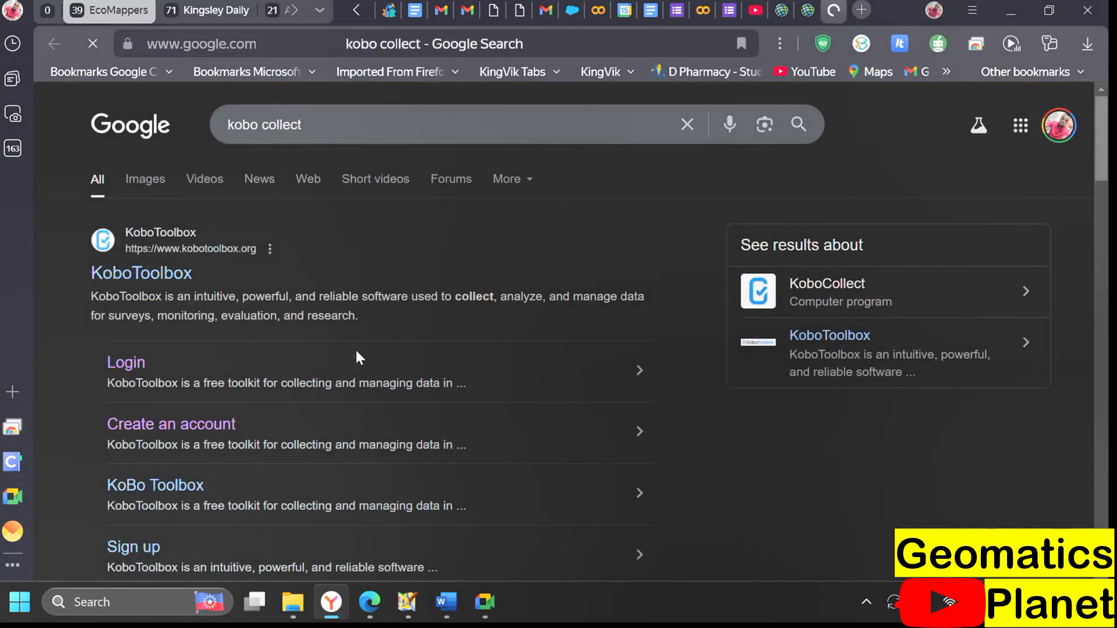
Open KoboToolbox's account creation page and review the sign-up form's fields, including the organization types and password section
click(194, 432)
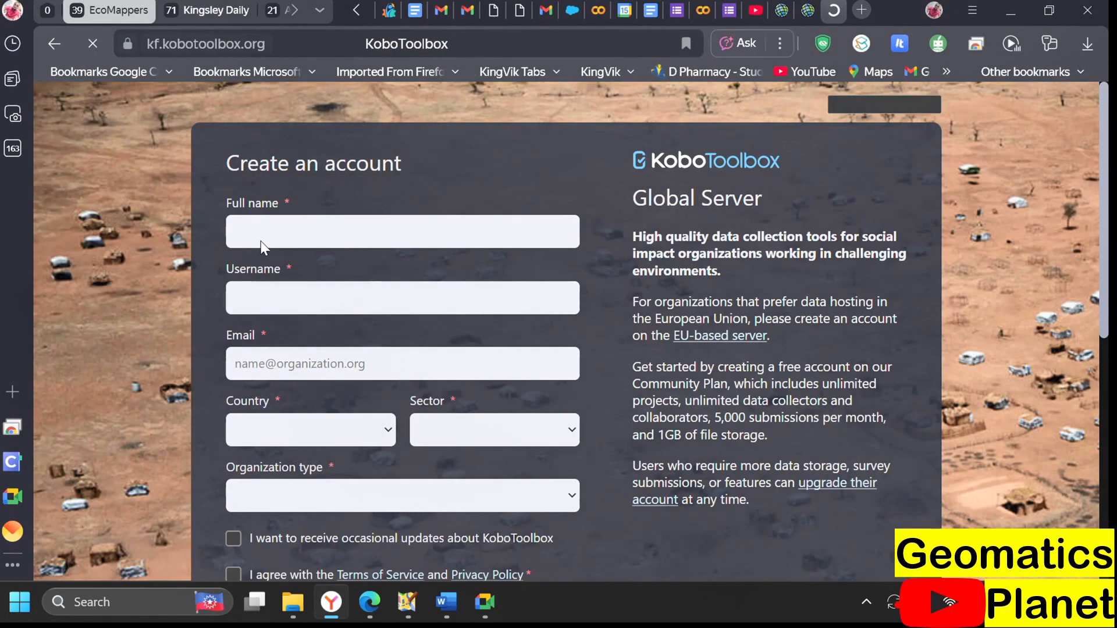
click(272, 240)
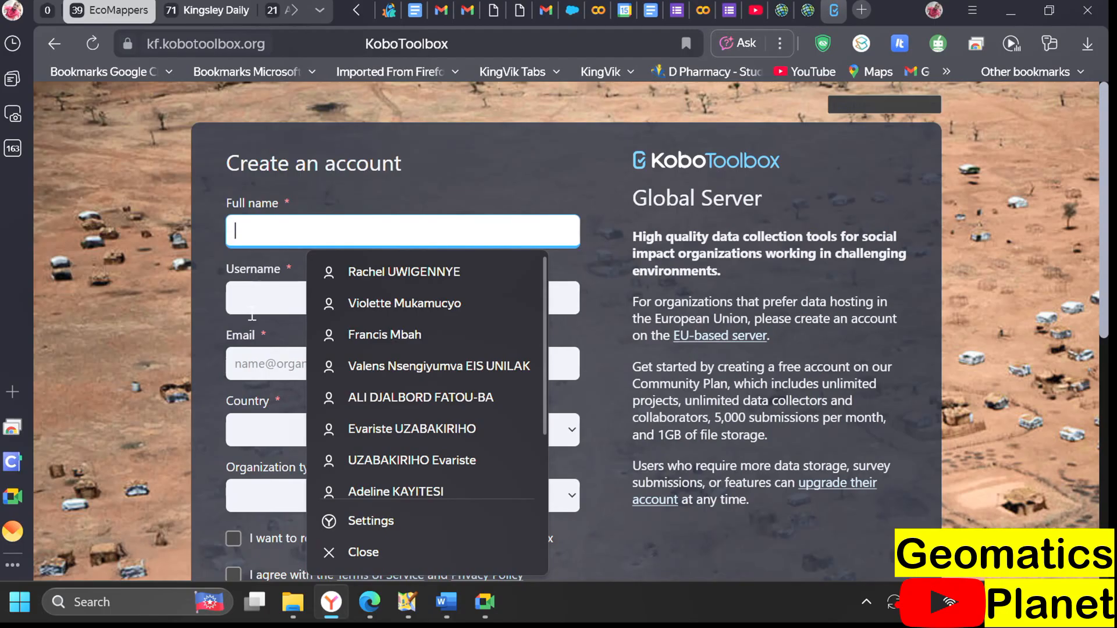
click(269, 298)
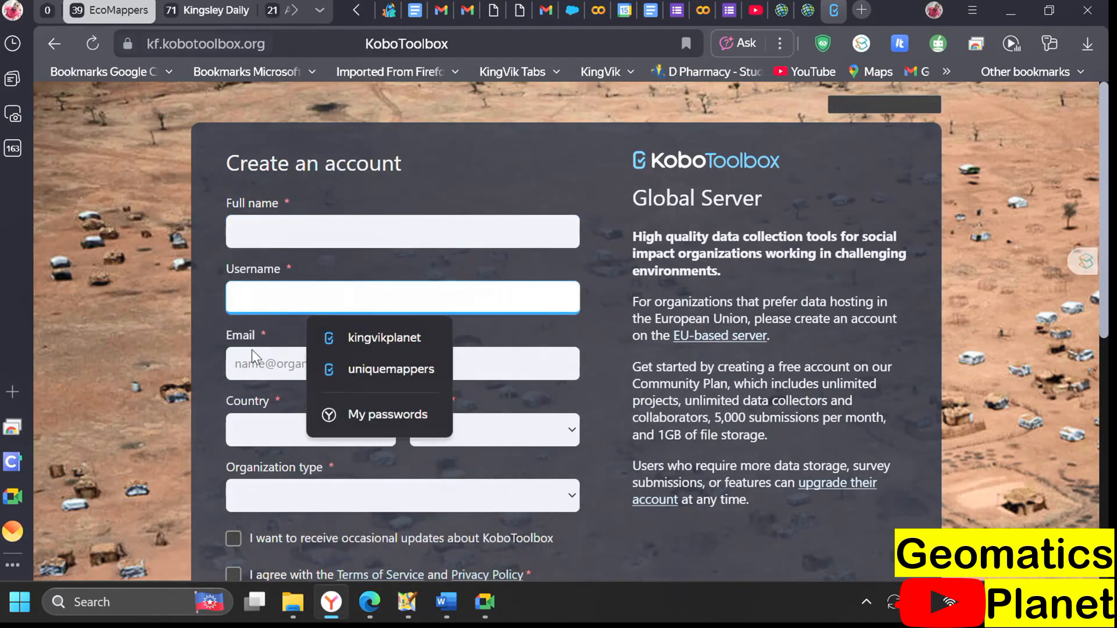
click(253, 355)
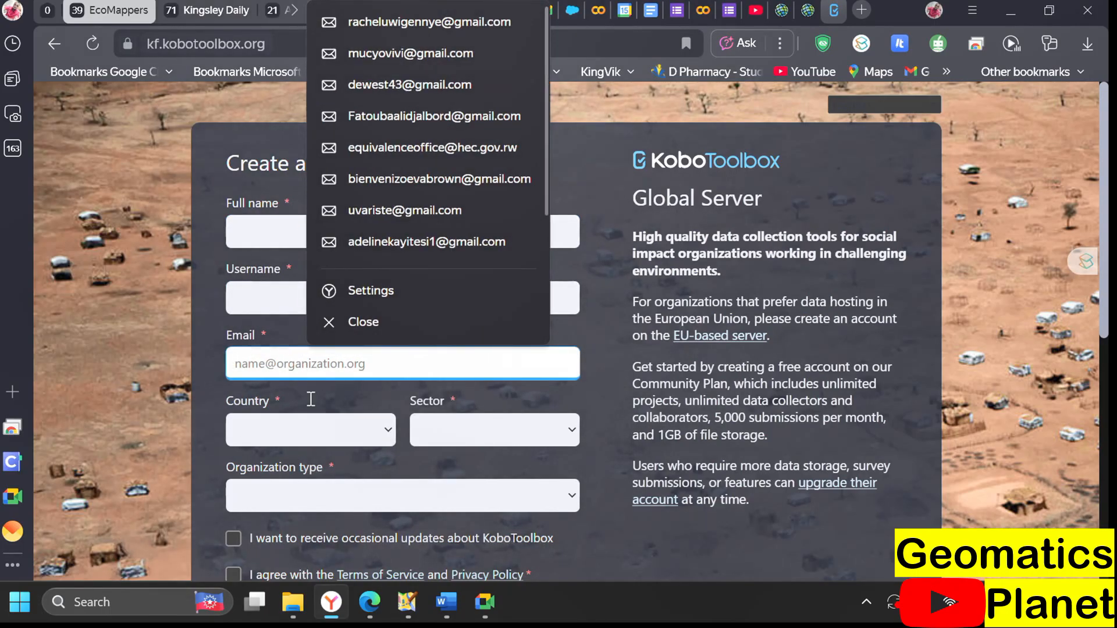
scroll(428, 429, down, 1)
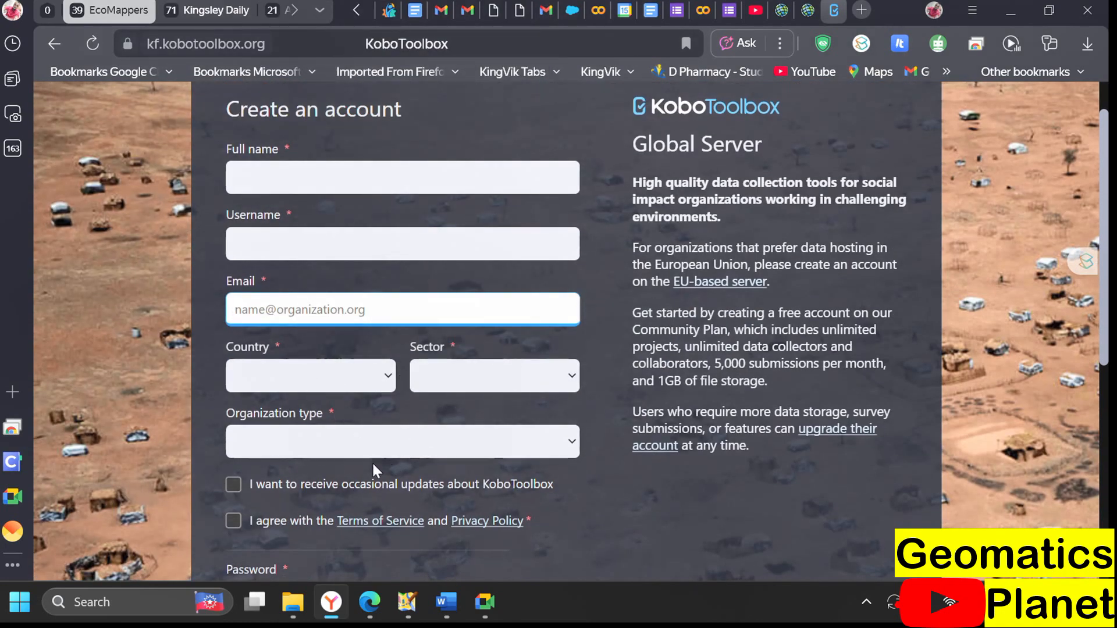
scroll(372, 462, down, 1)
click(375, 410)
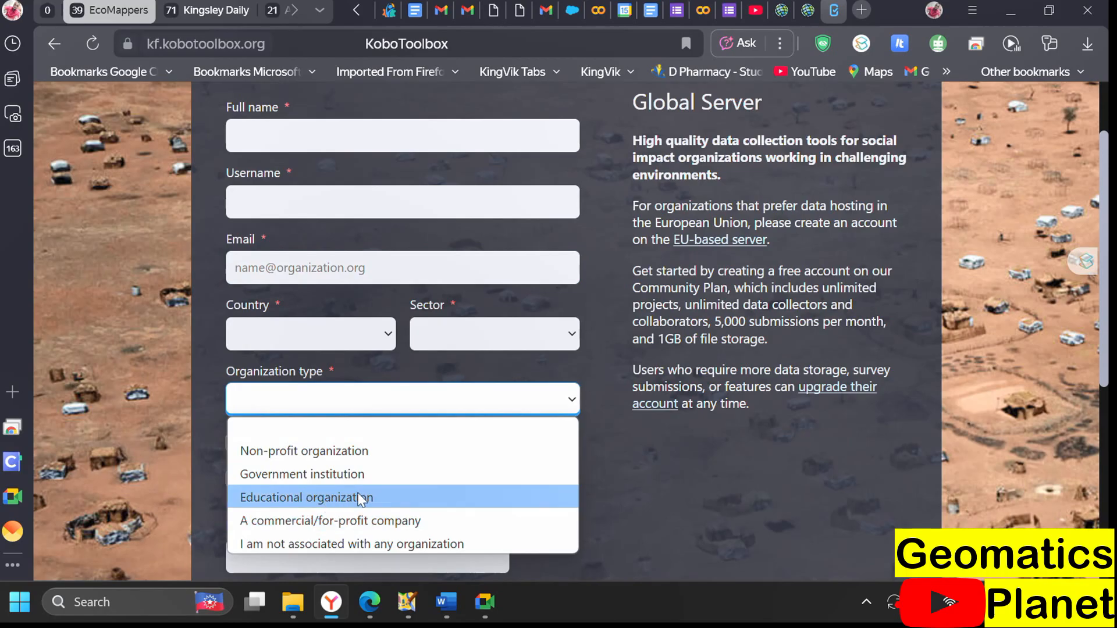
click(665, 505)
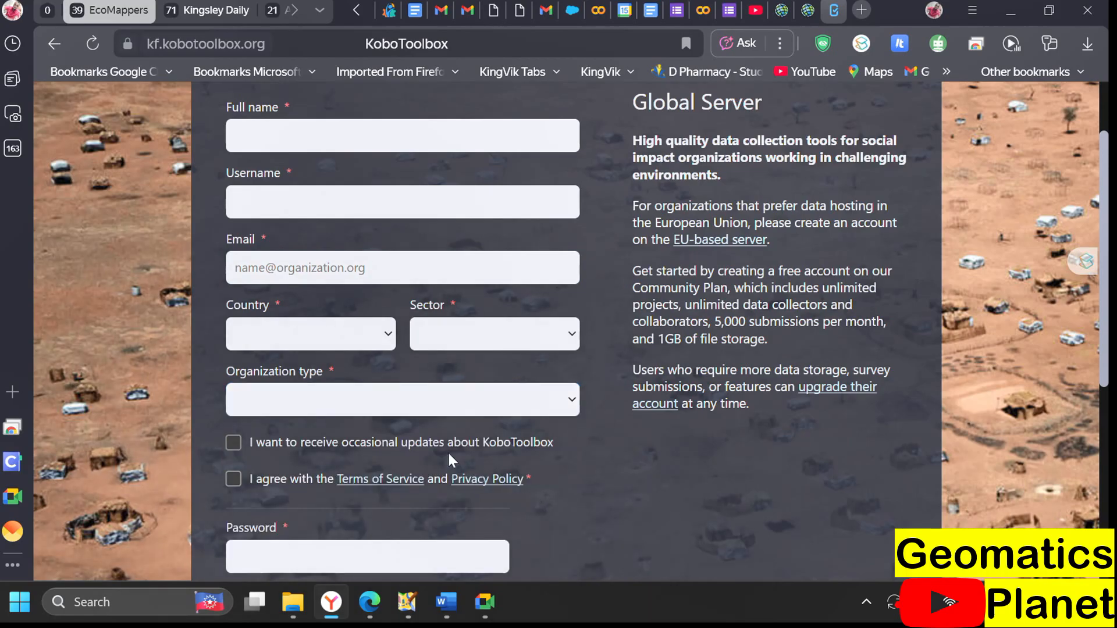
scroll(349, 430, down, 1)
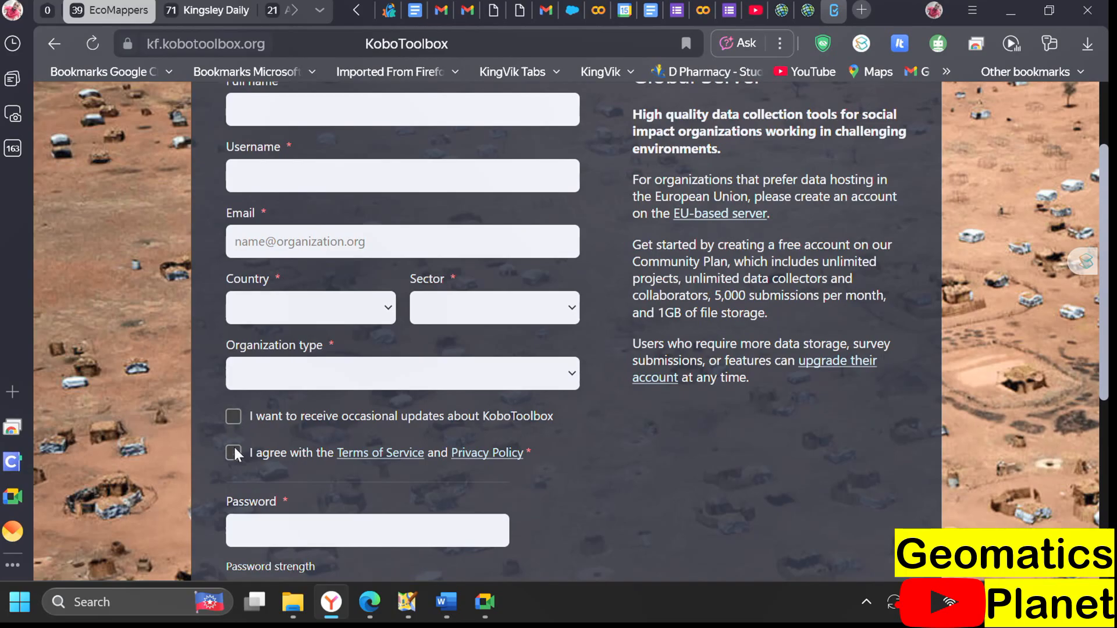
scroll(315, 533, down, 5)
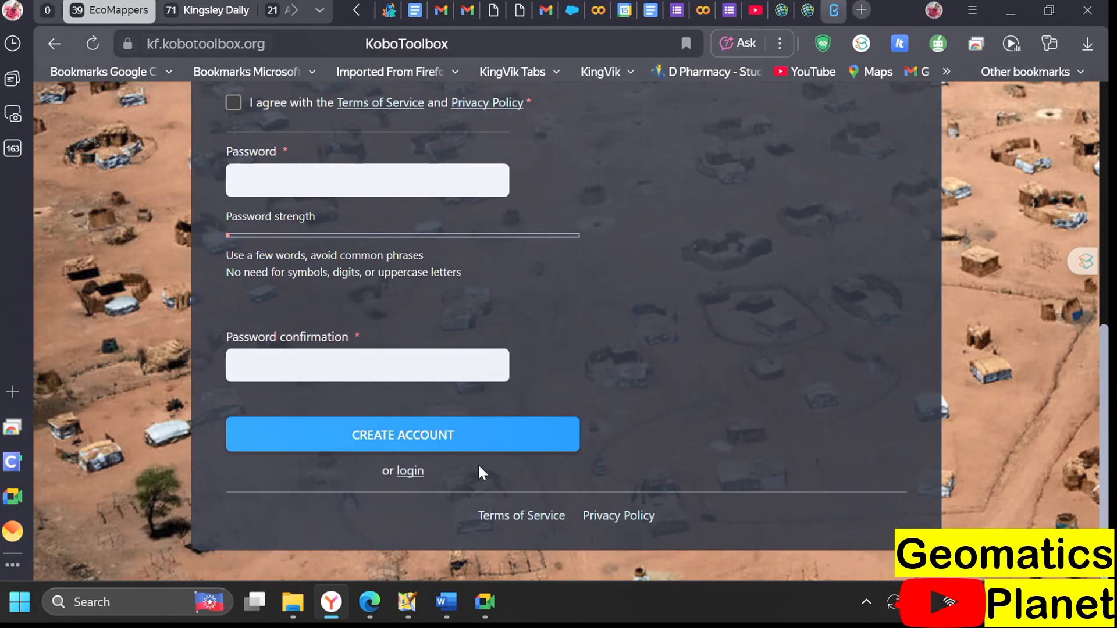
Go to the KoboToolbox login page, log in with the prefilled account credentials and browse the project list
click(416, 472)
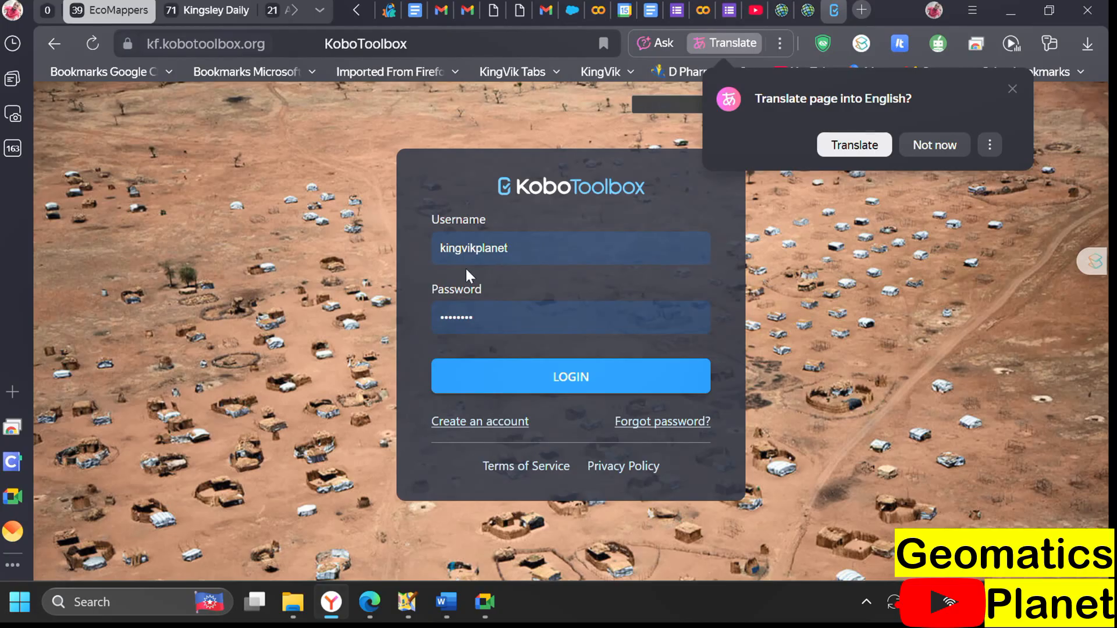
click(504, 393)
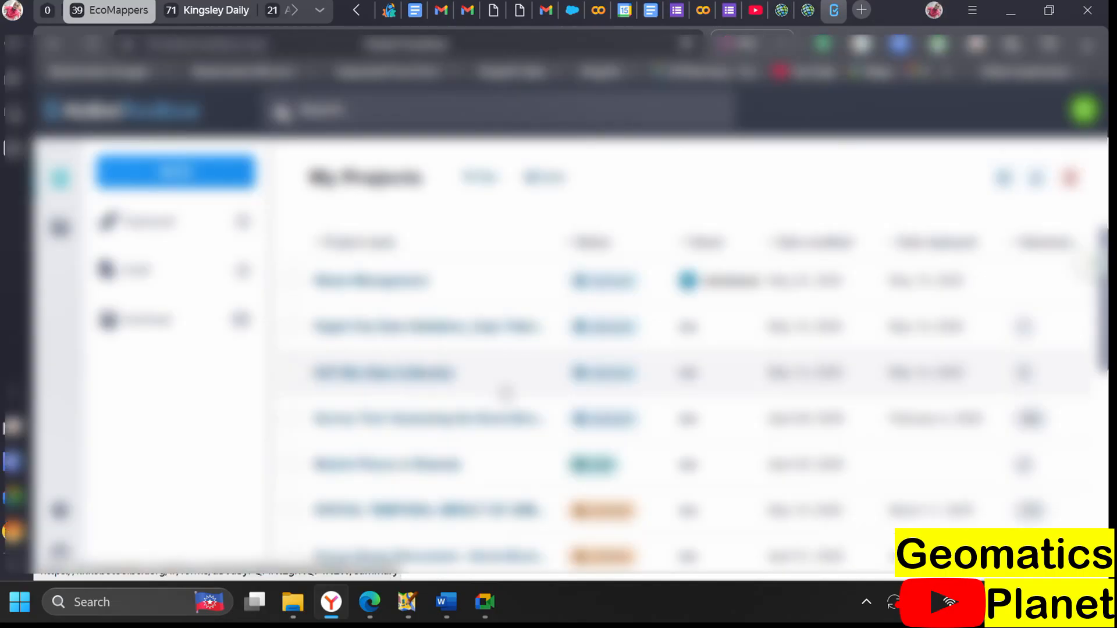
scroll(506, 393, down, 2)
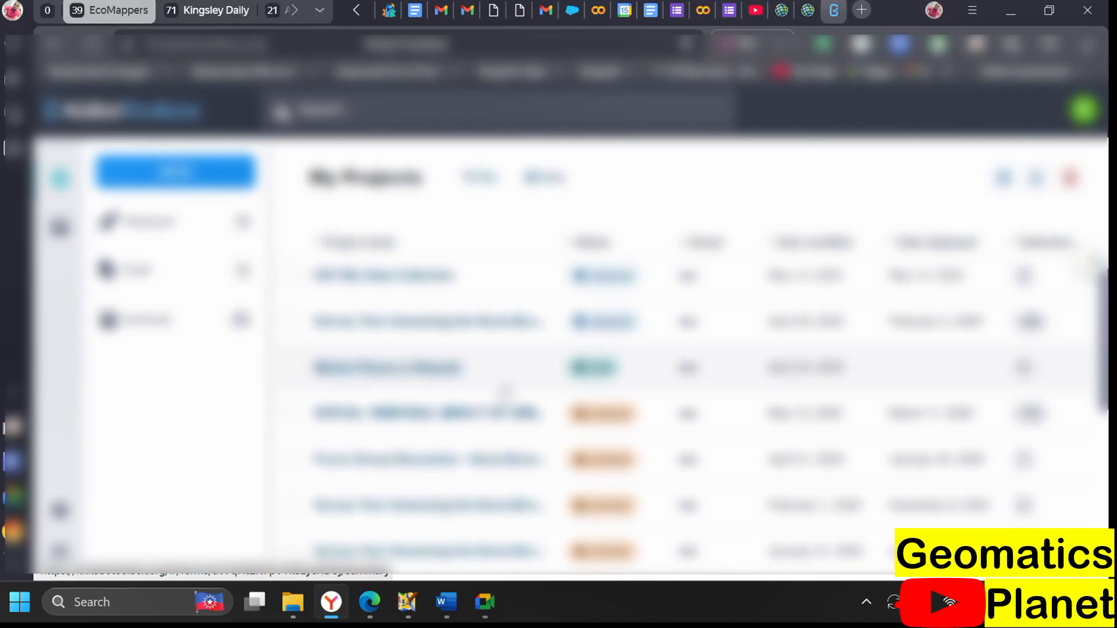
scroll(505, 392, up, 2)
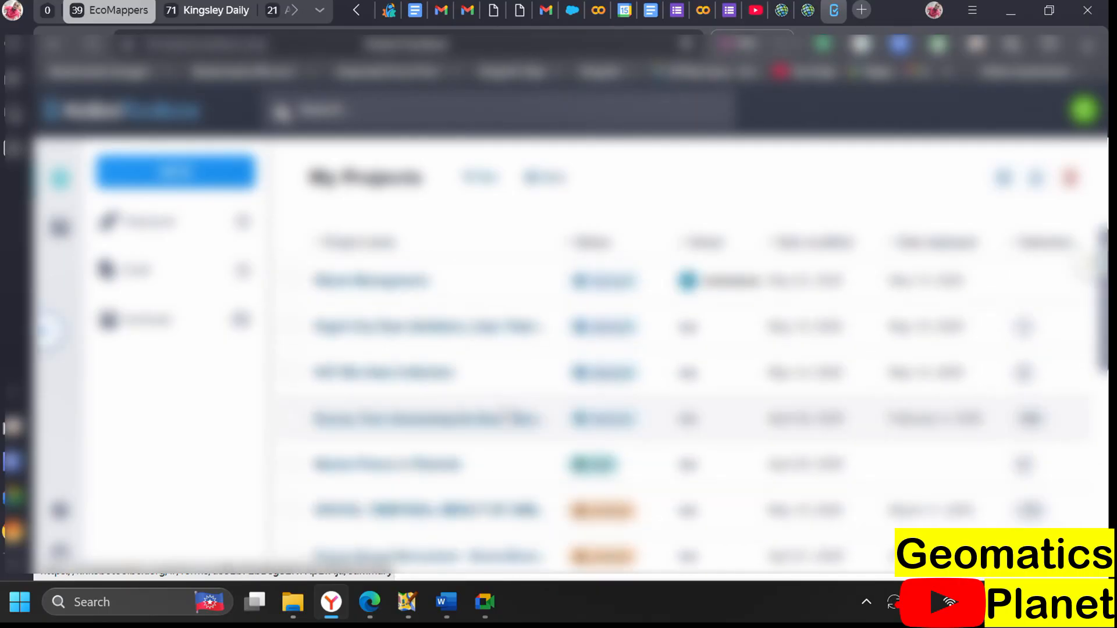
scroll(490, 483, down, 2)
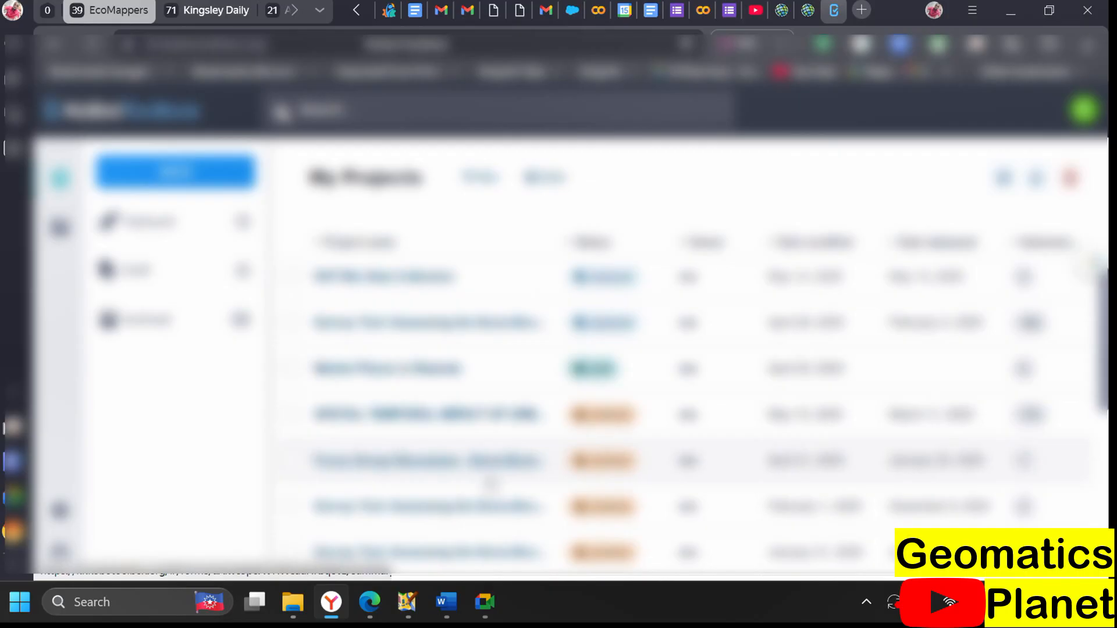
Switch to ArcGIS Survey123 Connect and open the XLSForm of the Nigeria Hospital Data Collection survey
key(super)
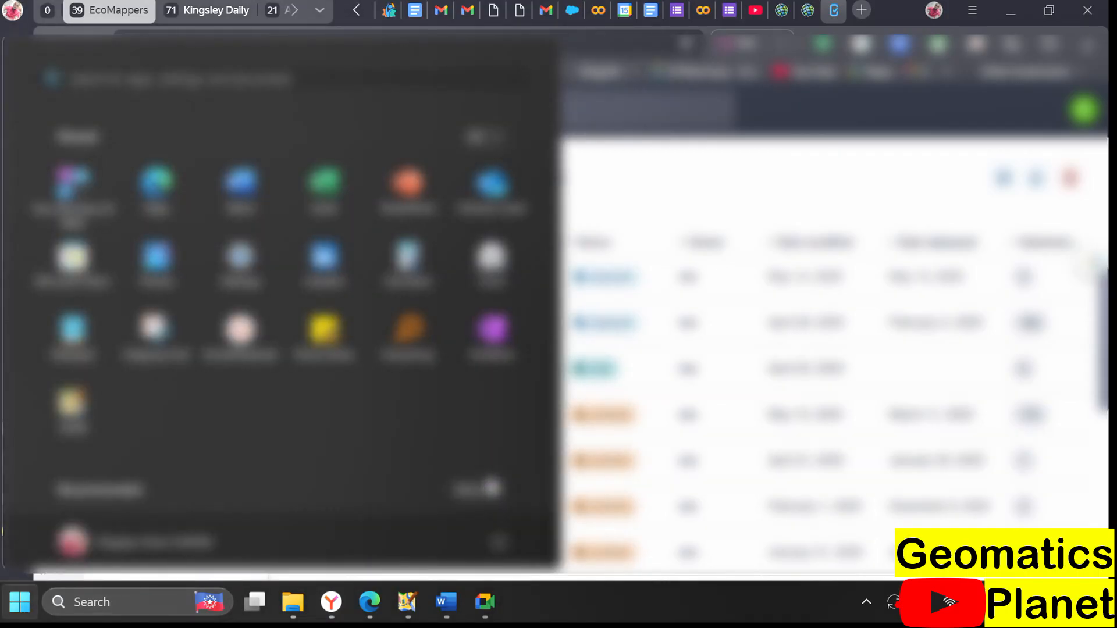
text(arcg)
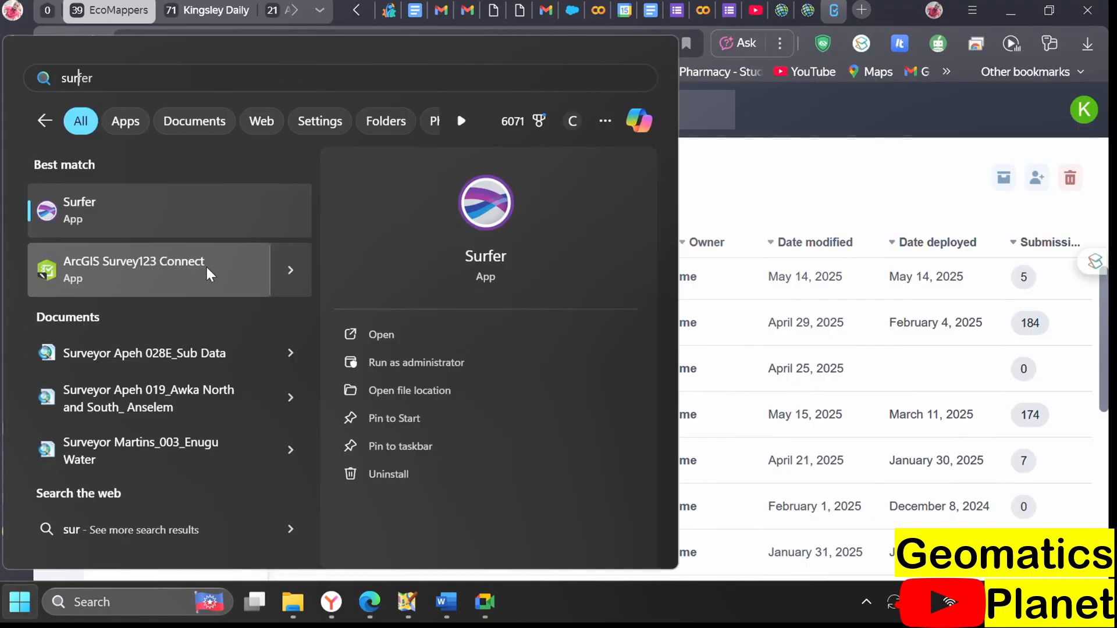
key(Return)
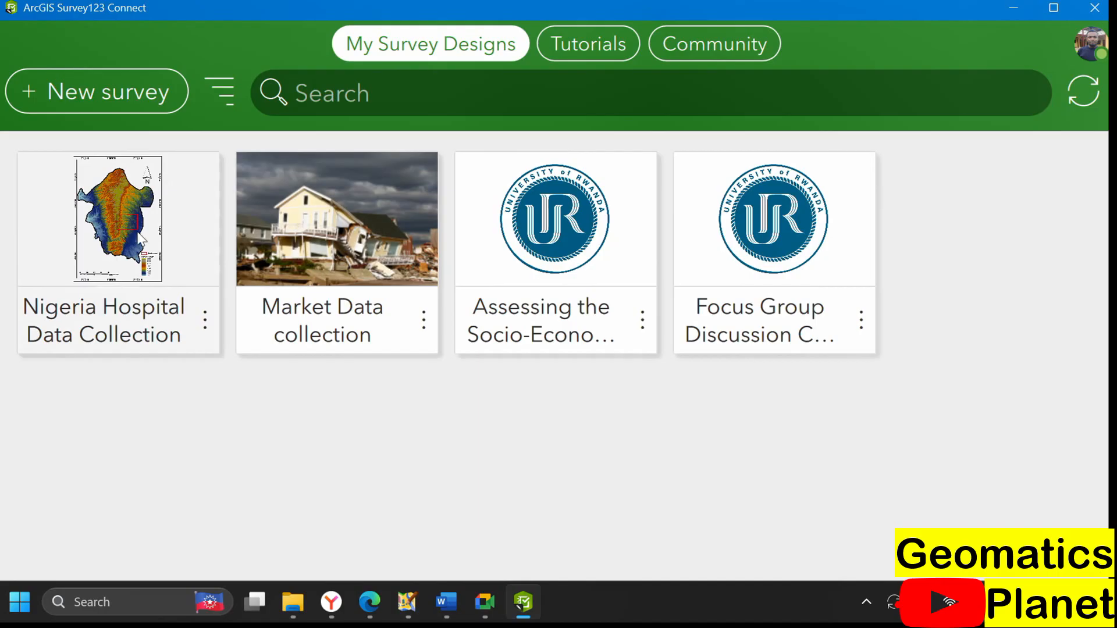
click(204, 326)
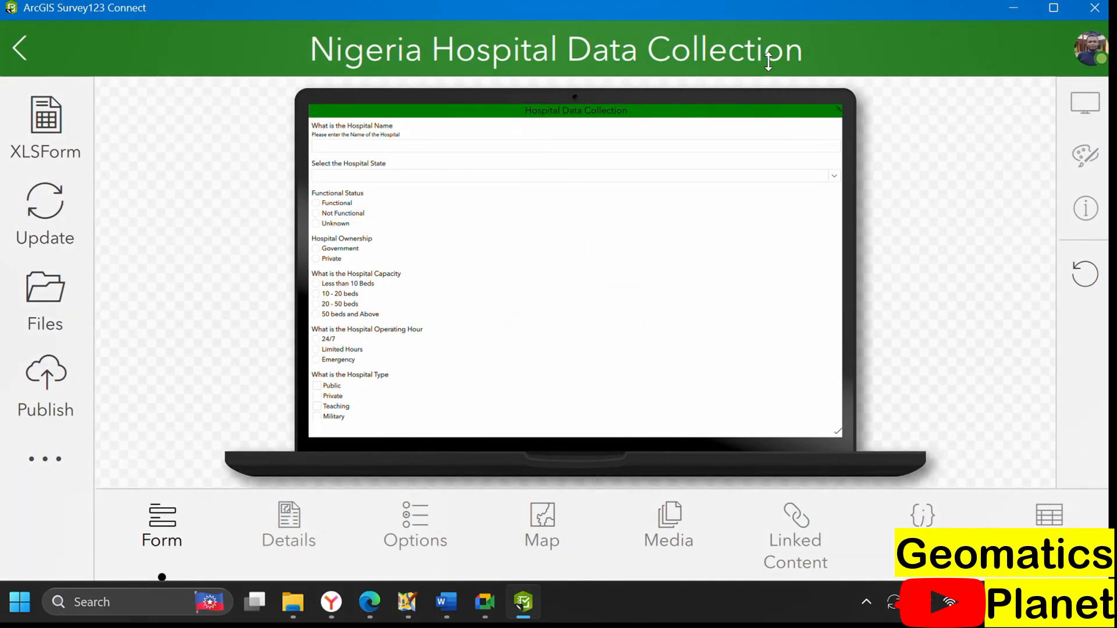
click(42, 143)
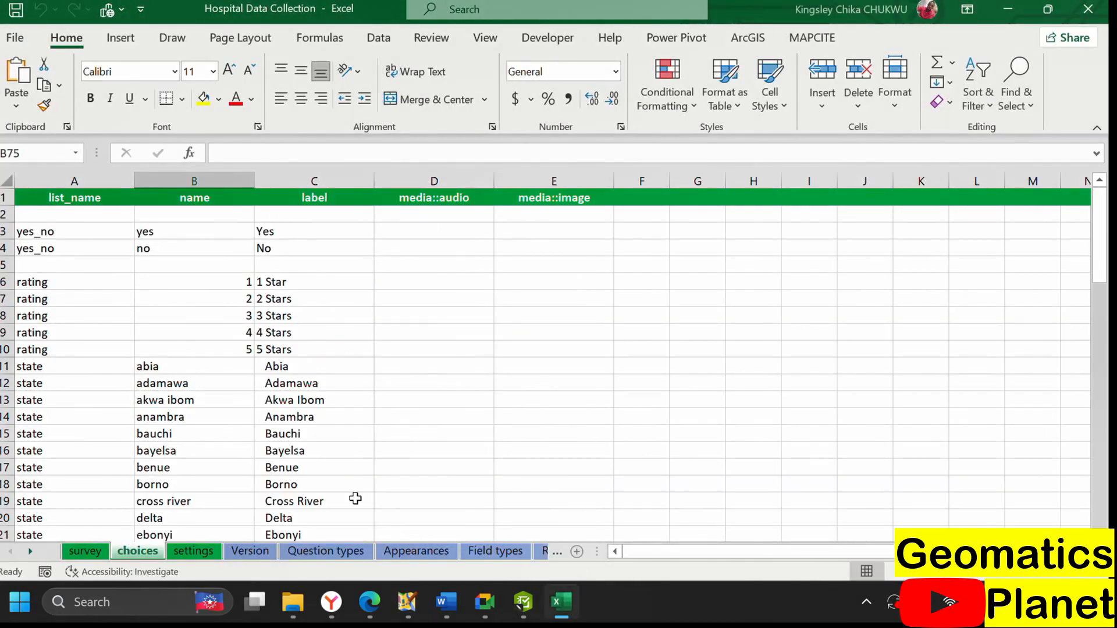
Examine the answer lists on the workbook's choices sheet and the questions on its survey sheet
scroll(369, 396, down, 6)
scroll(290, 454, up, 6)
scroll(295, 385, down, 13)
scroll(282, 352, up, 11)
scroll(224, 425, down, 1)
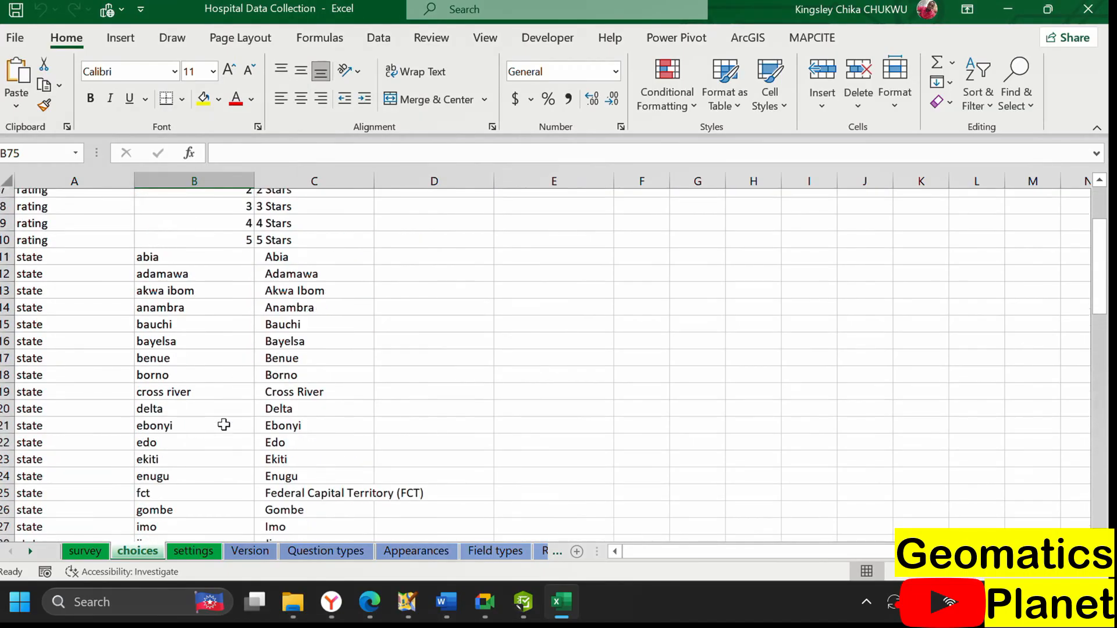
scroll(224, 425, down, 2)
click(85, 551)
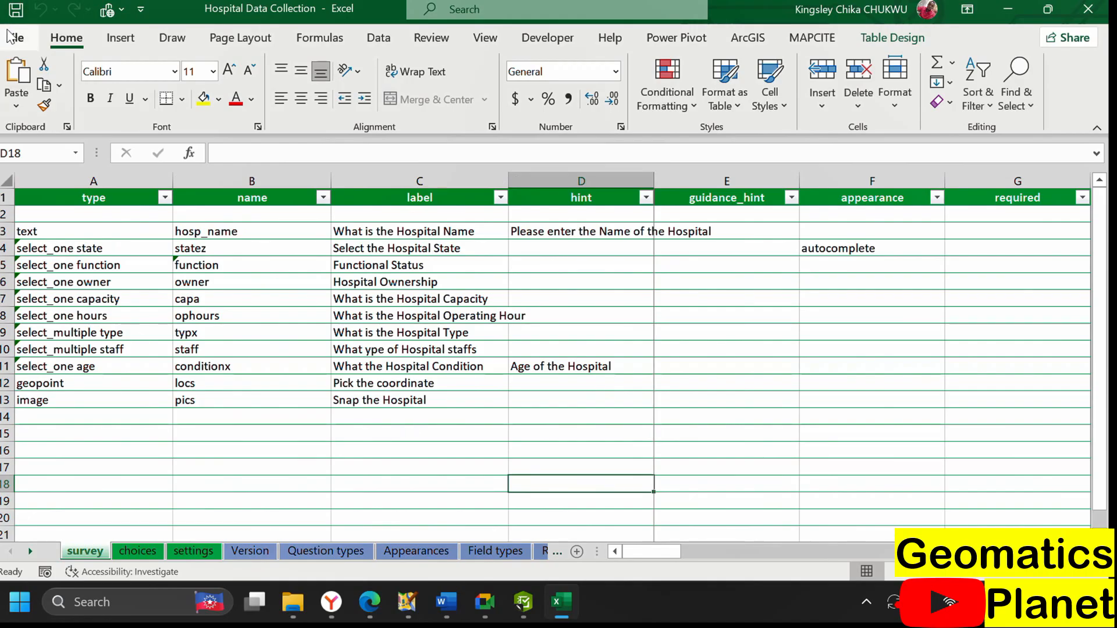
Copy the file path of the recent Hospital Data Collection workbook to the clipboard
click(14, 38)
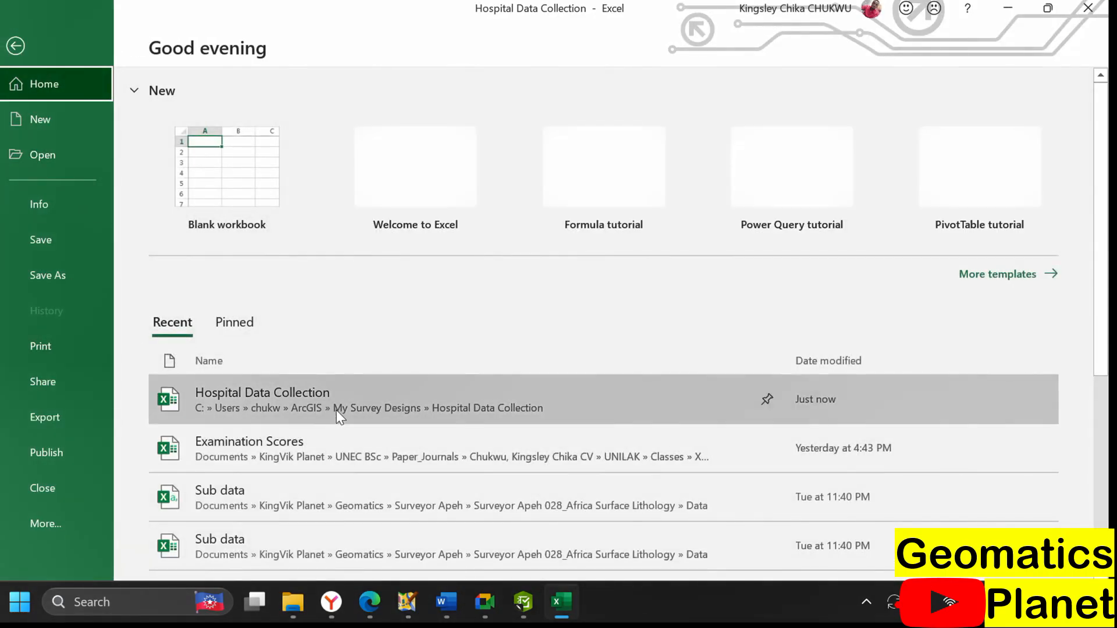
right_click(312, 400)
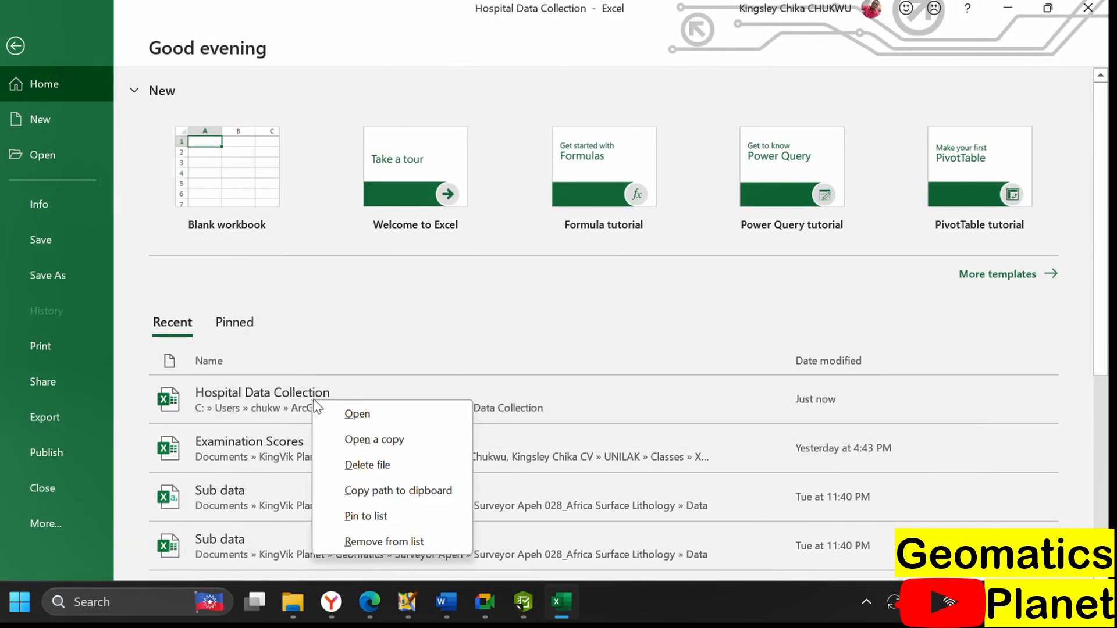
click(389, 491)
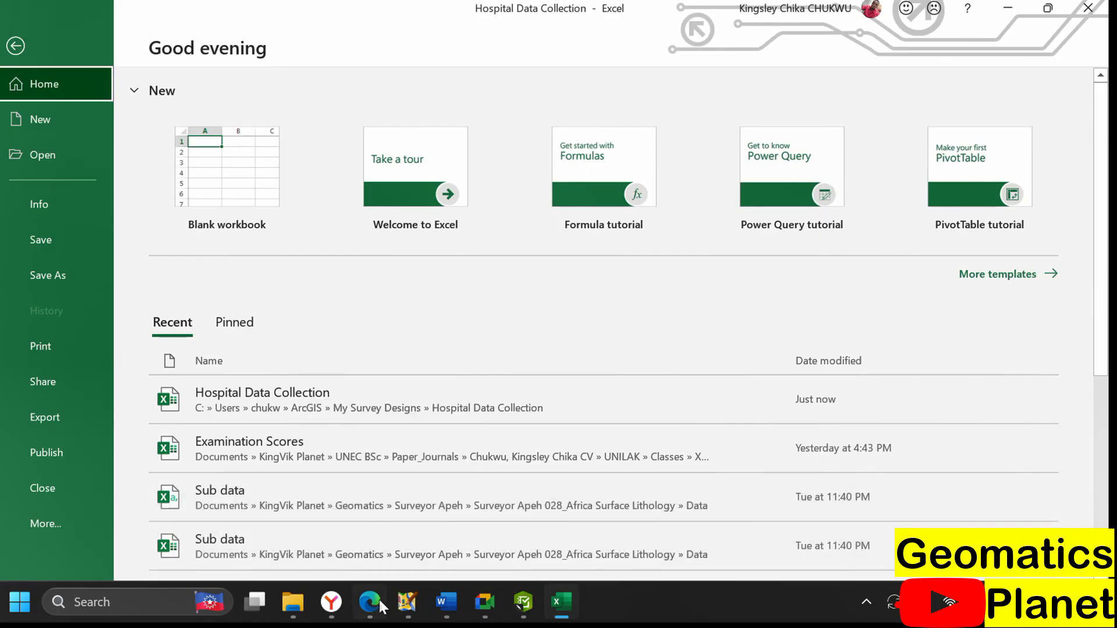
Switch back to KoboToolbox in the browser and start a new project with an uploaded XLSForm as its source
mouse_move(344, 601)
click(375, 517)
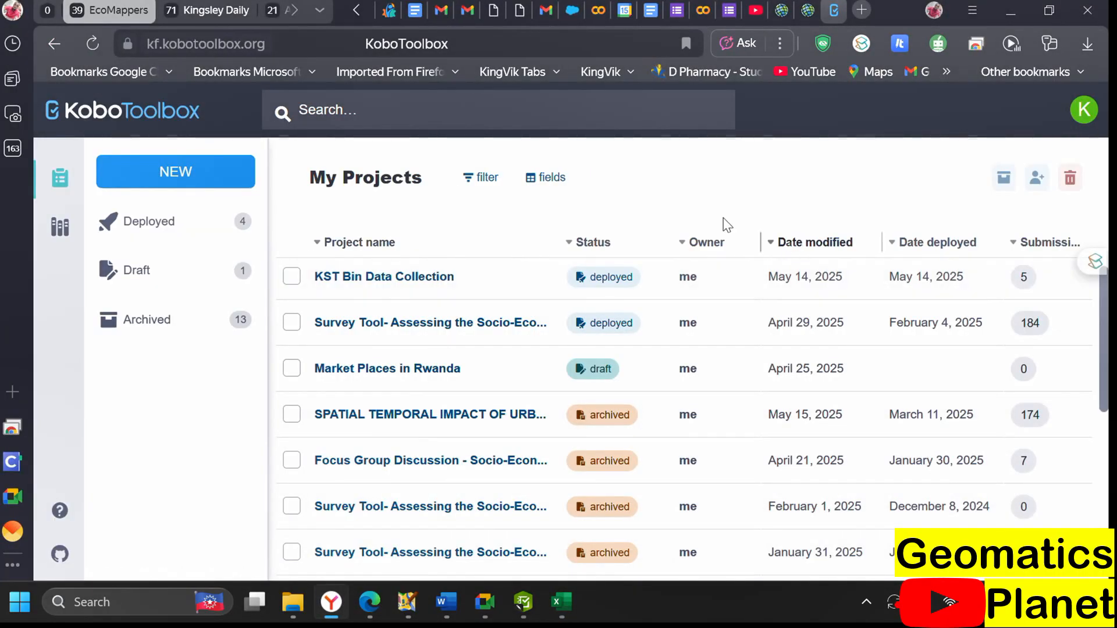
scroll(370, 298, down, 10)
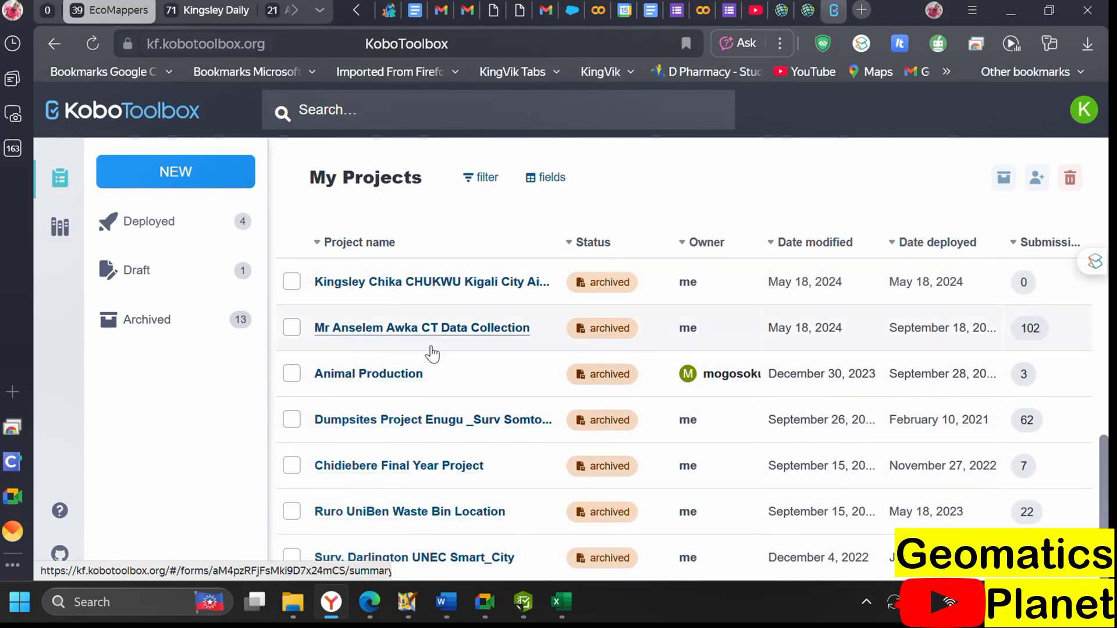
scroll(443, 477, up, 2)
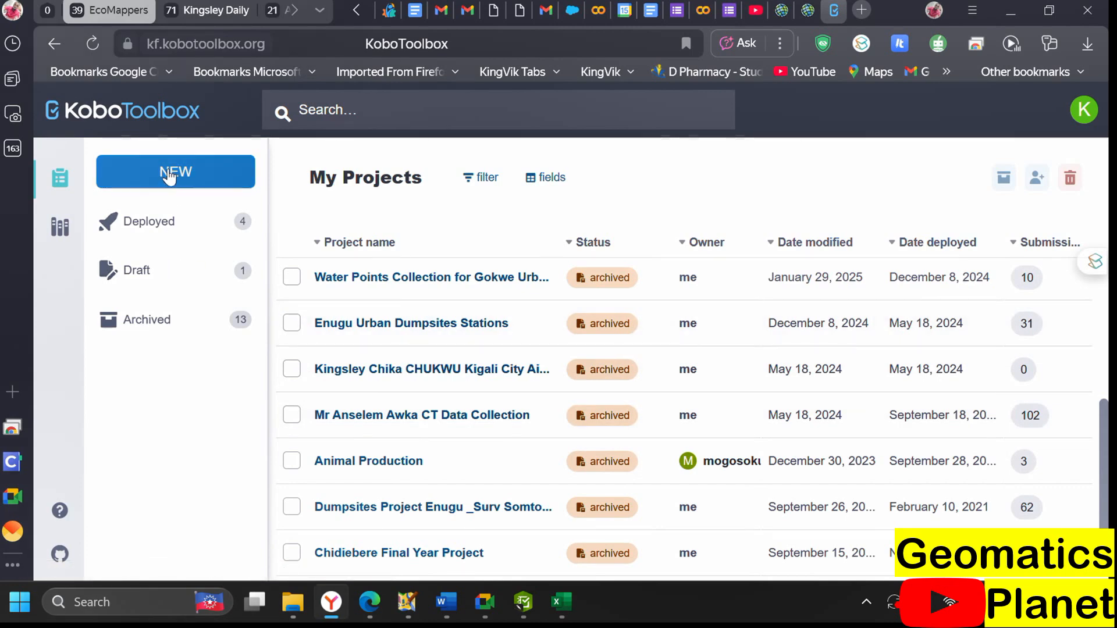
click(206, 181)
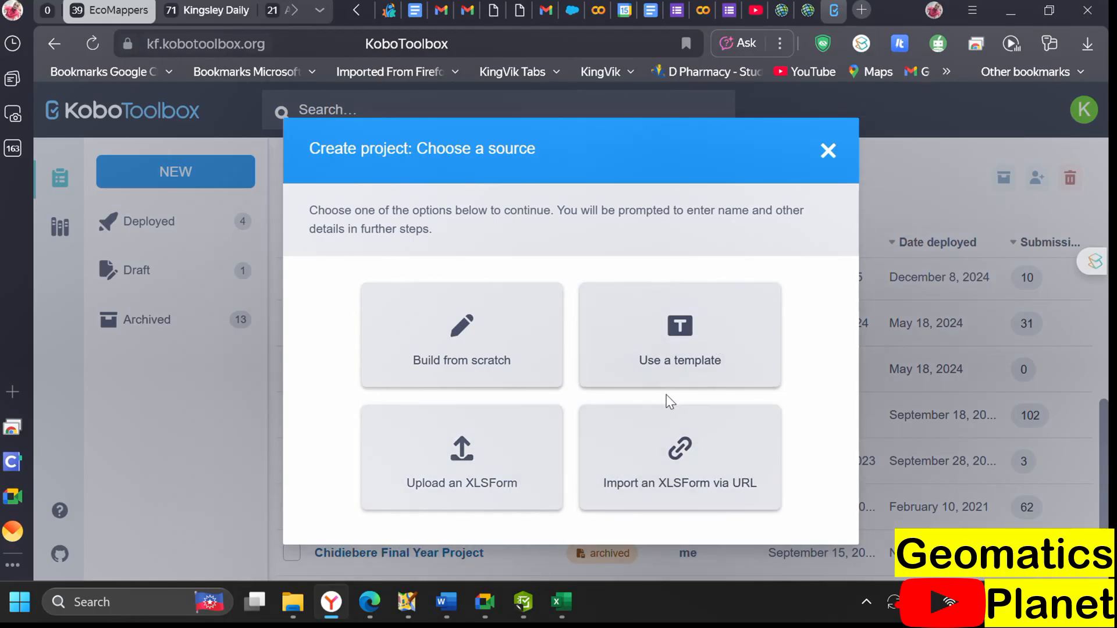
click(458, 474)
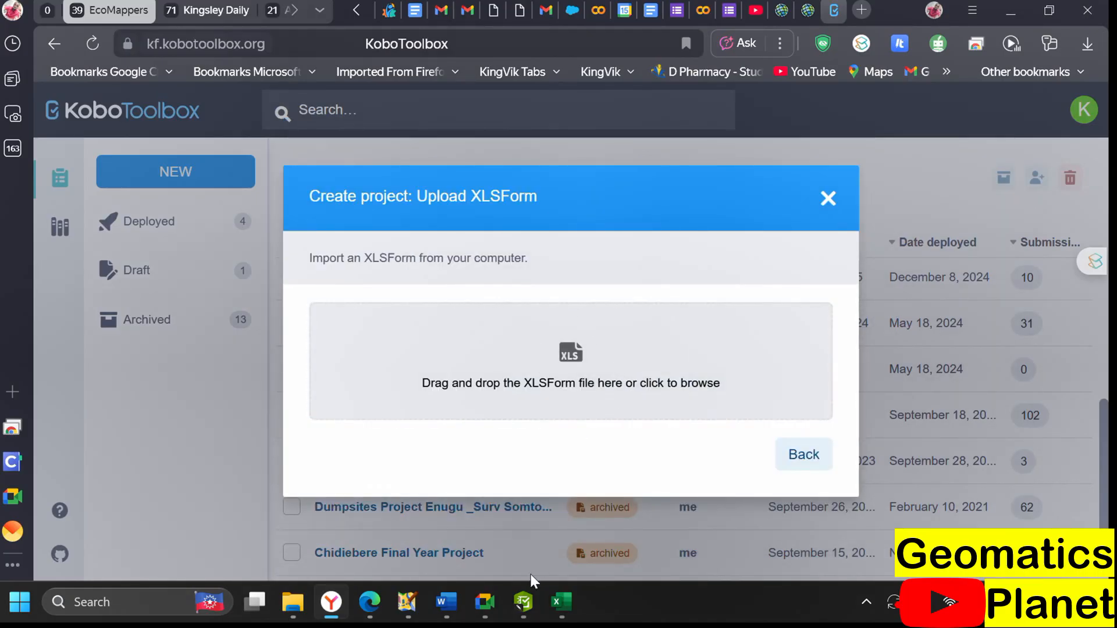
Upload the Hospital Data Collection XLSForm by giving its copied file path
click(551, 385)
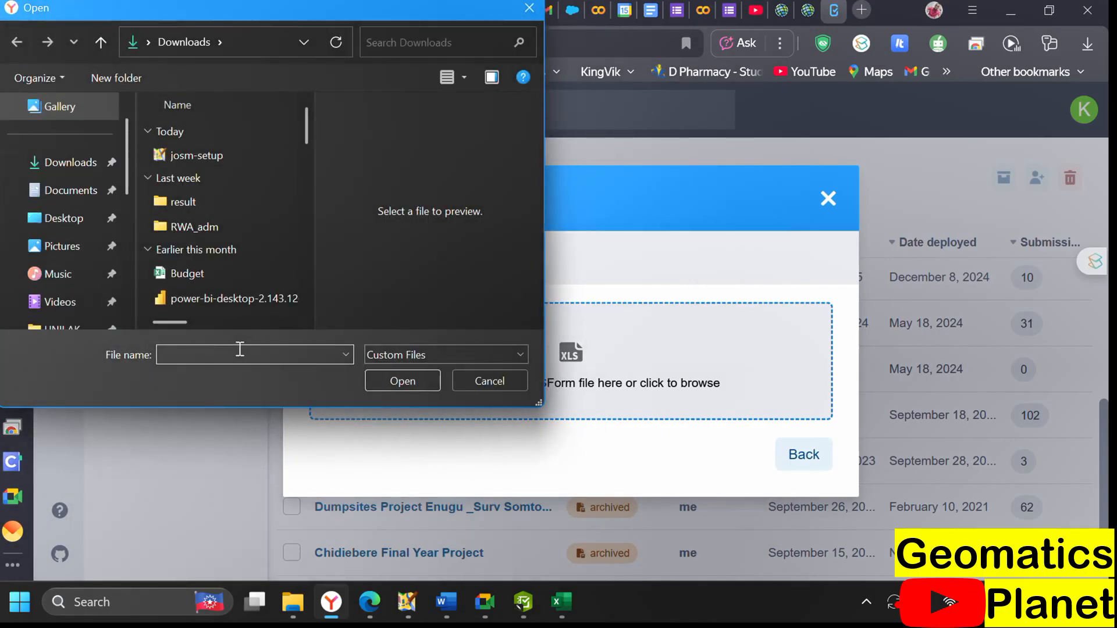
key(ctrl+v)
click(402, 381)
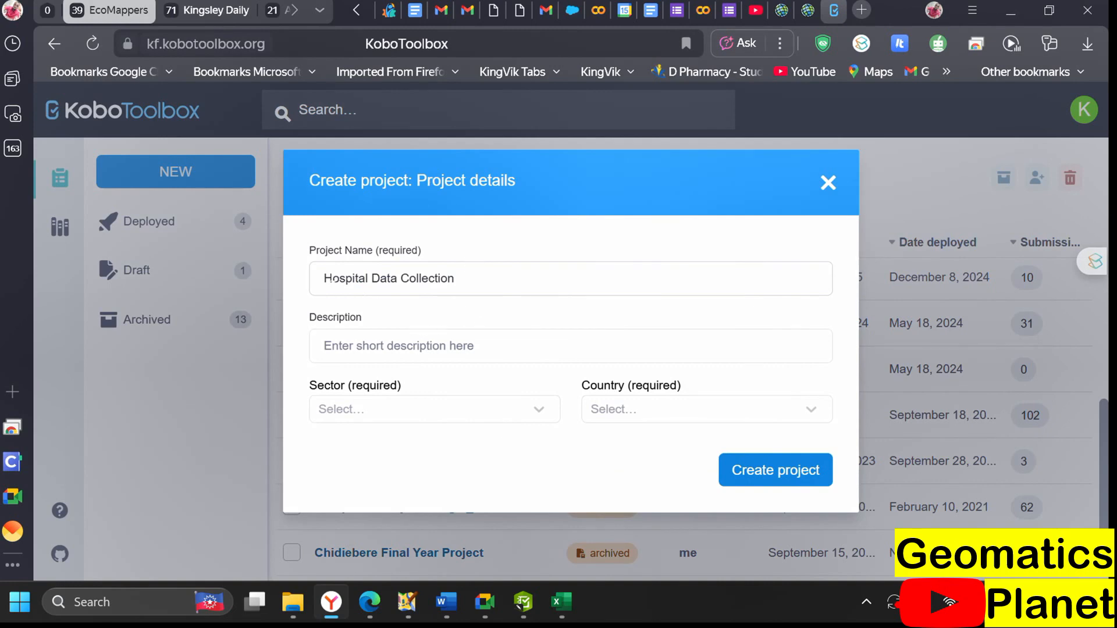
Rename the project as Geomatics Planet Hospital Data Collection and place the cursor in its description
click(456, 279)
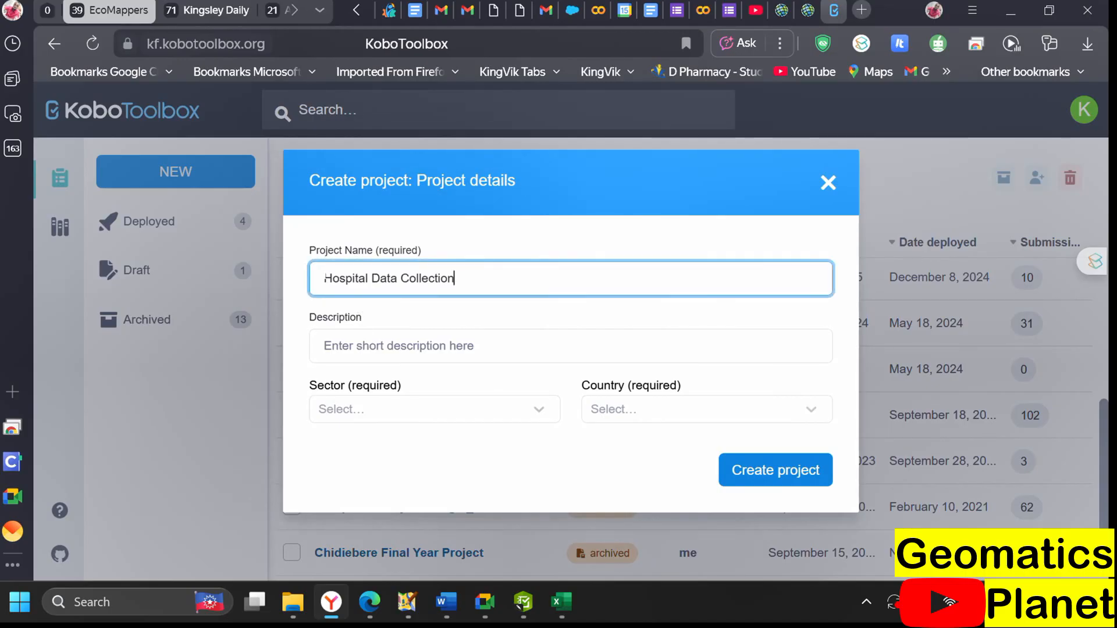
text(Geomatic)
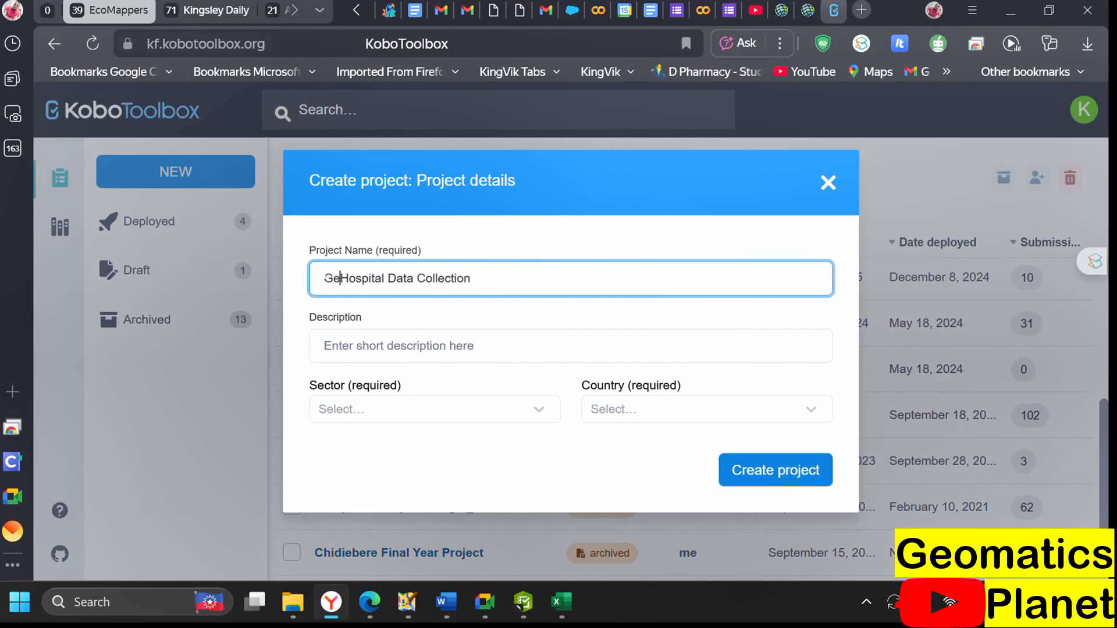
text(s Planet)
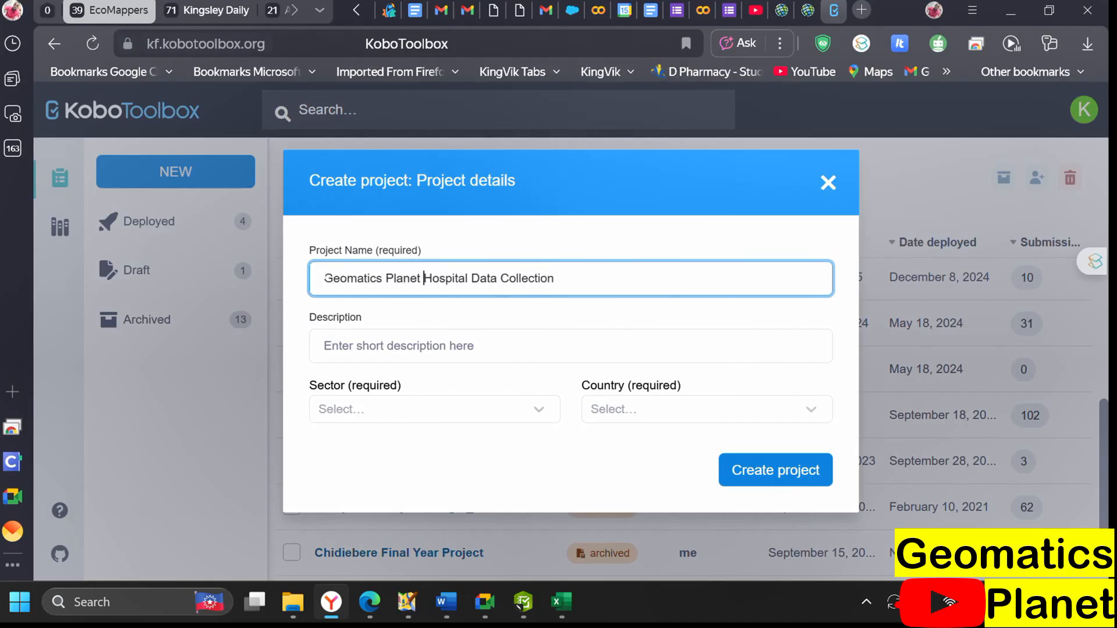
click(546, 335)
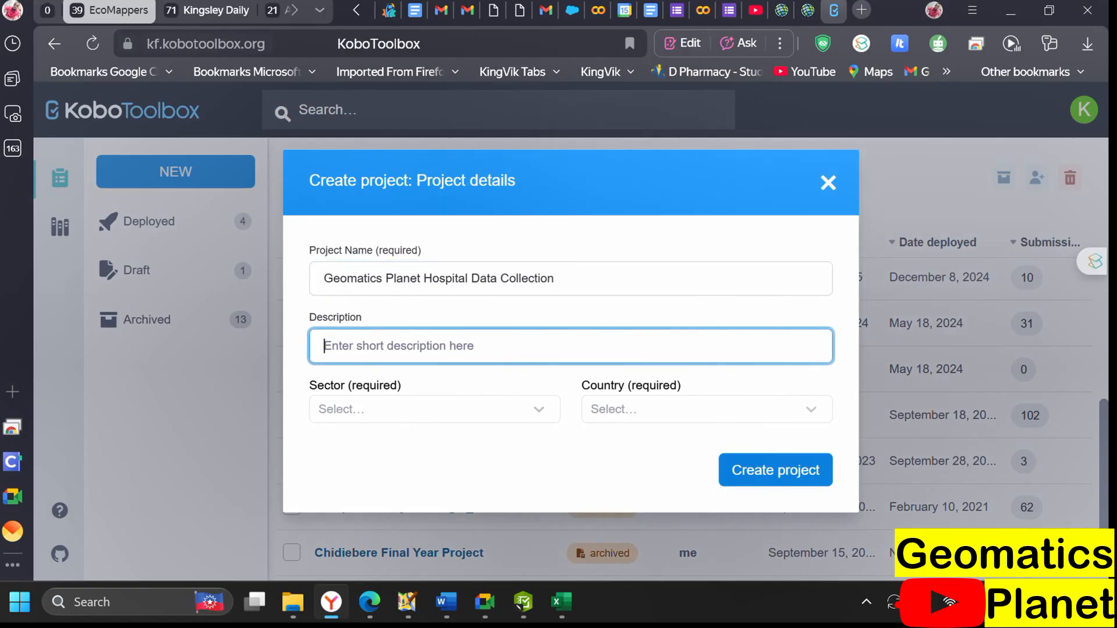
Set the project's sector to Health Services / Public Health and its country to Nigeria, and create the project
click(539, 411)
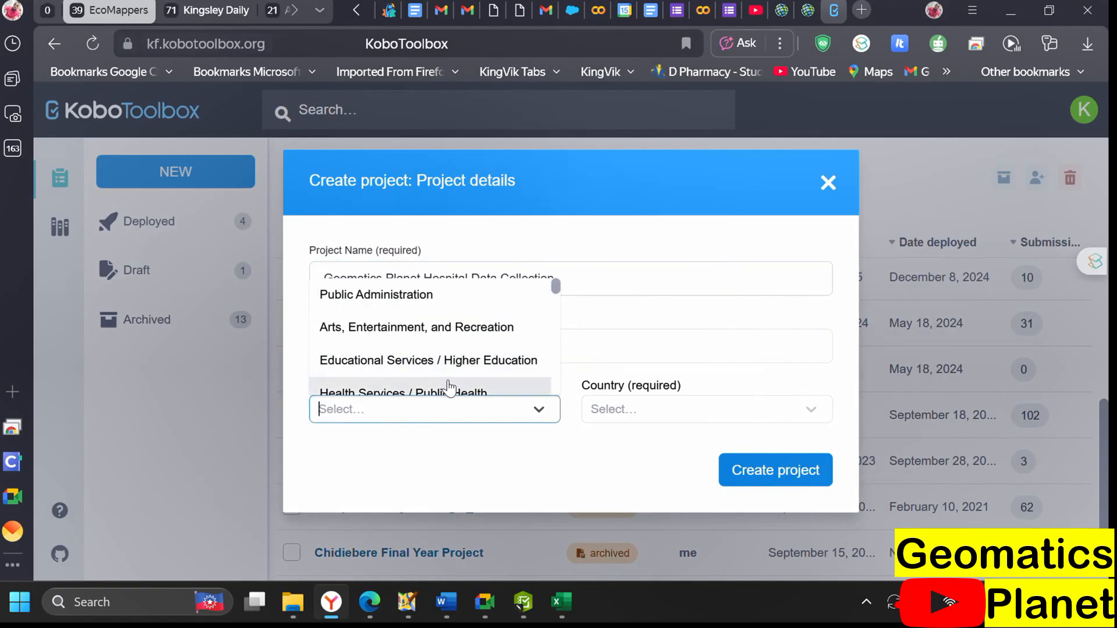
click(451, 391)
click(659, 419)
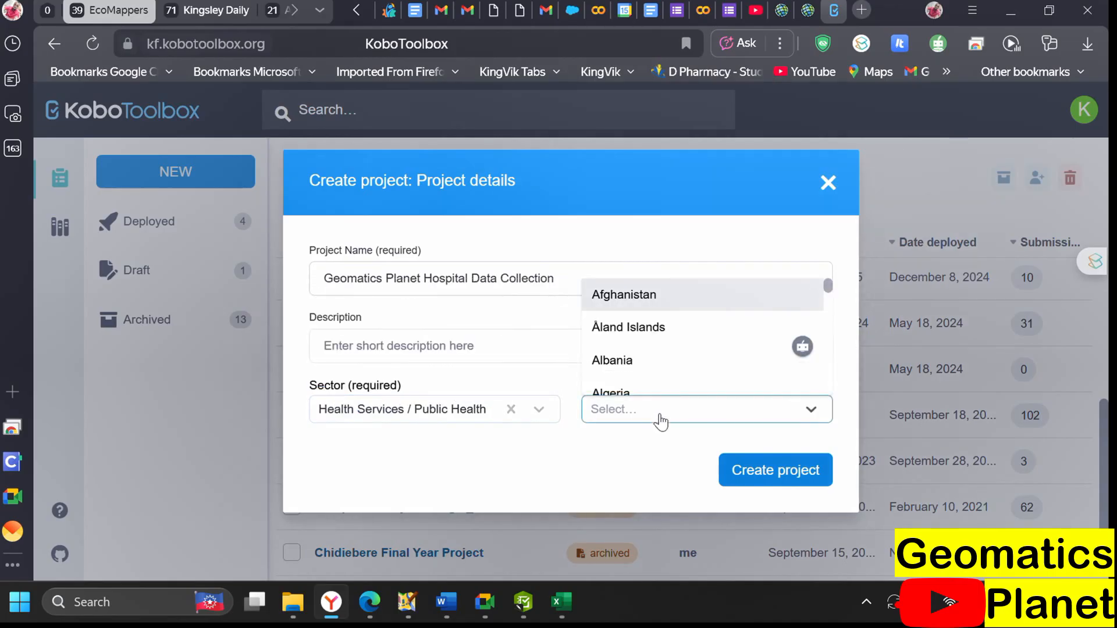
text(Nioge)
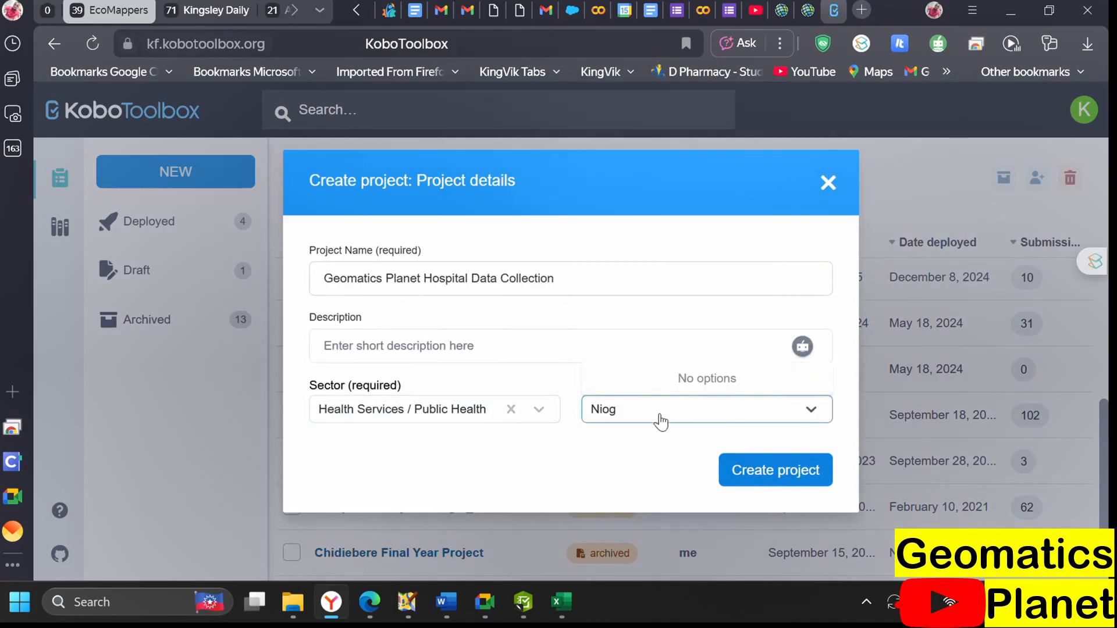
key(BackSpace)
key(BackSpace)
text(ge)
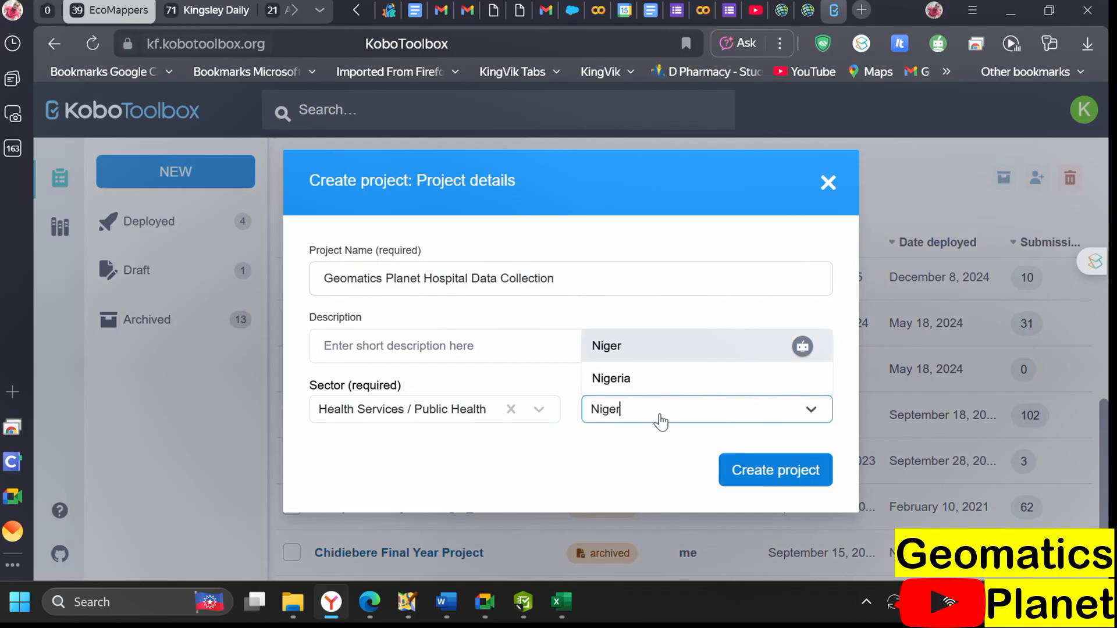
text(r)
click(643, 387)
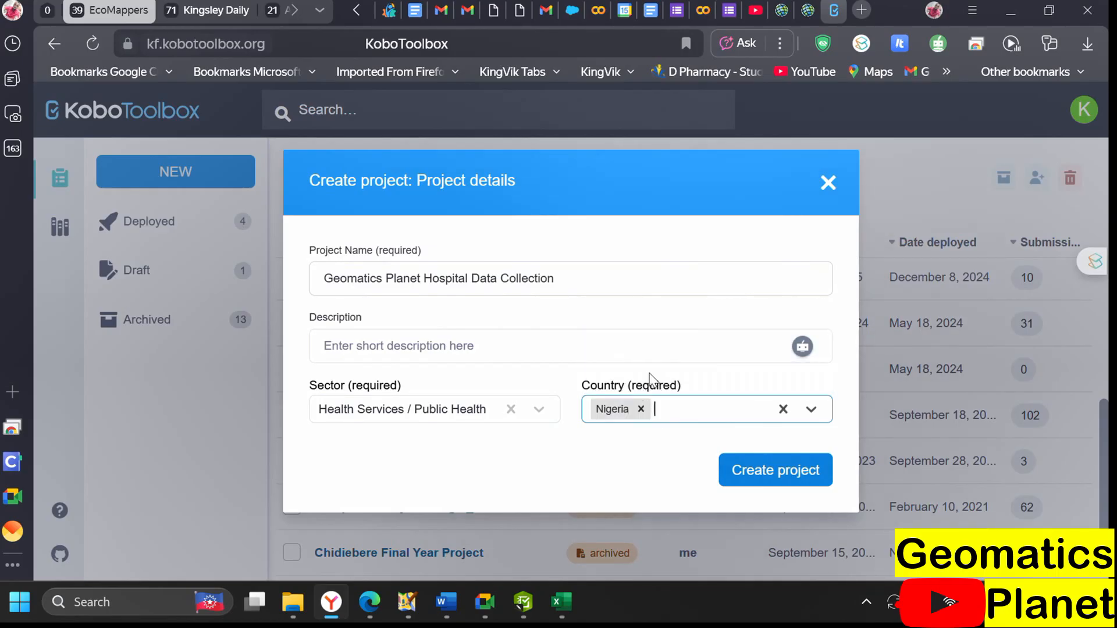
click(774, 472)
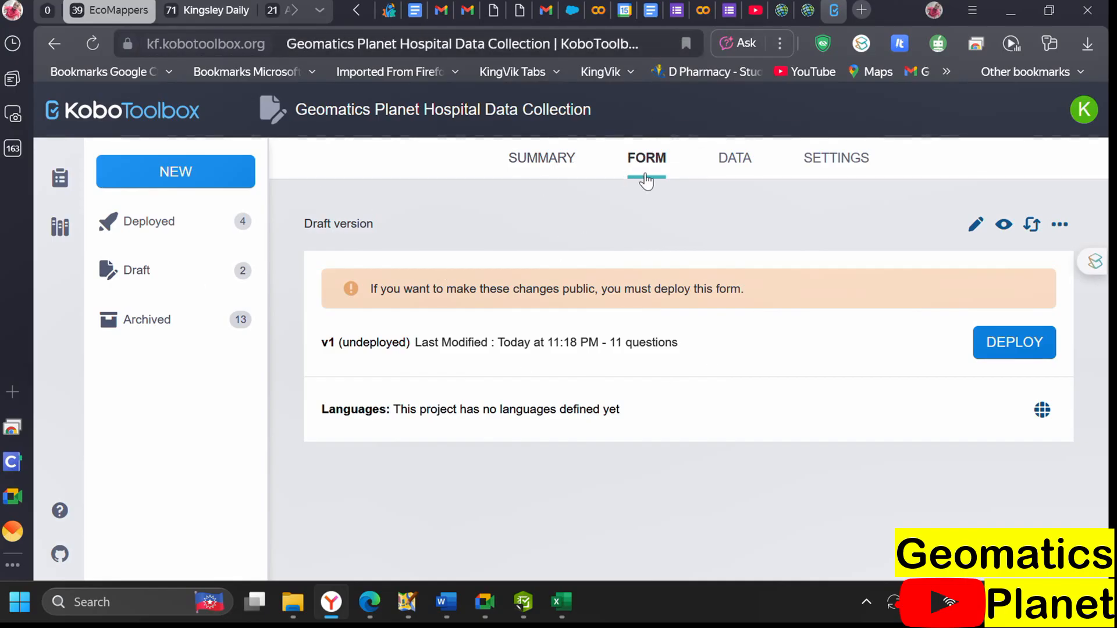
Look over the new project's summary, form, data and settings pages, and return to the form page
click(543, 173)
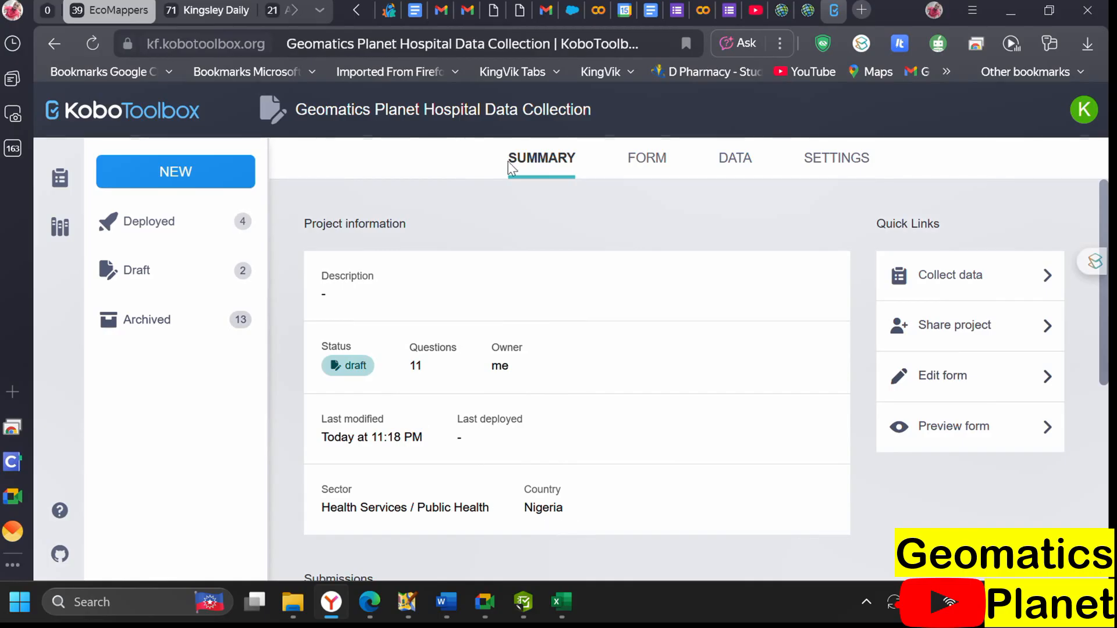
click(636, 168)
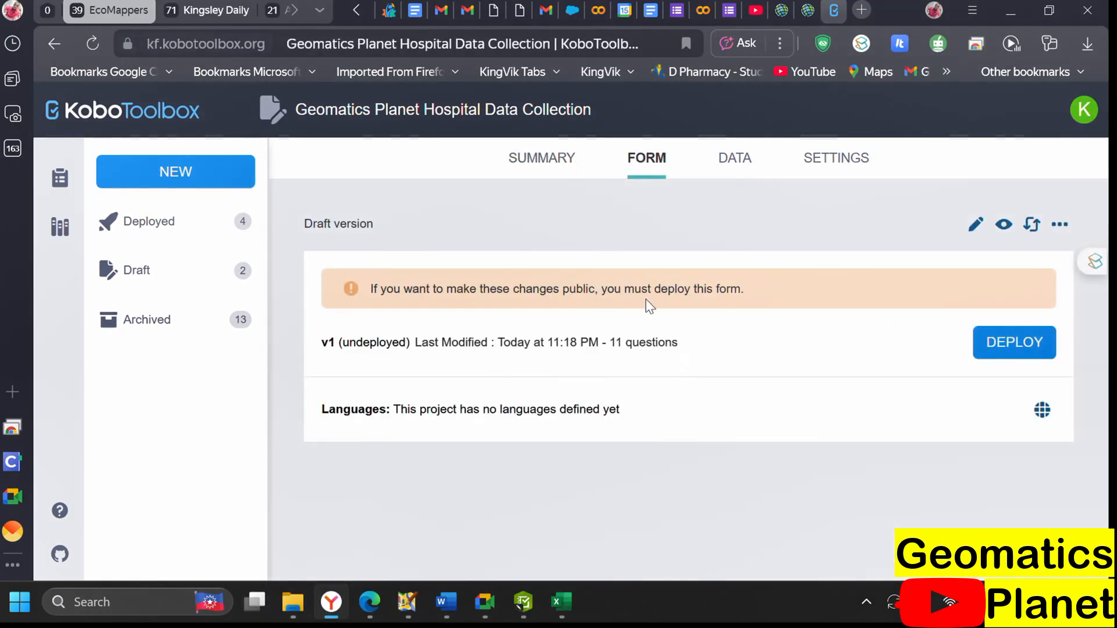
click(736, 157)
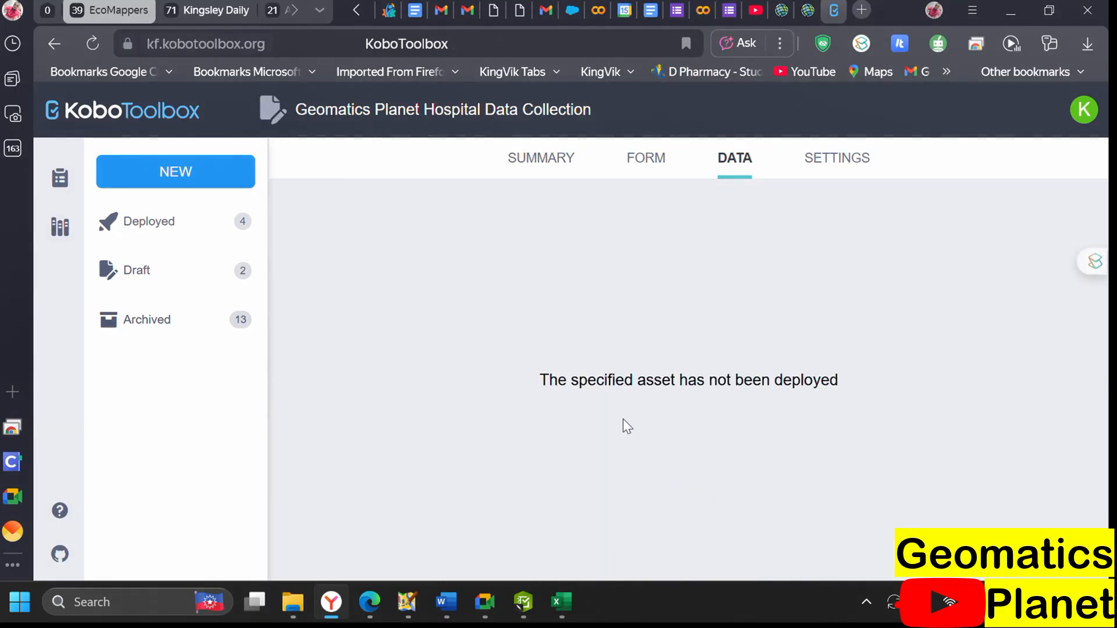
click(823, 170)
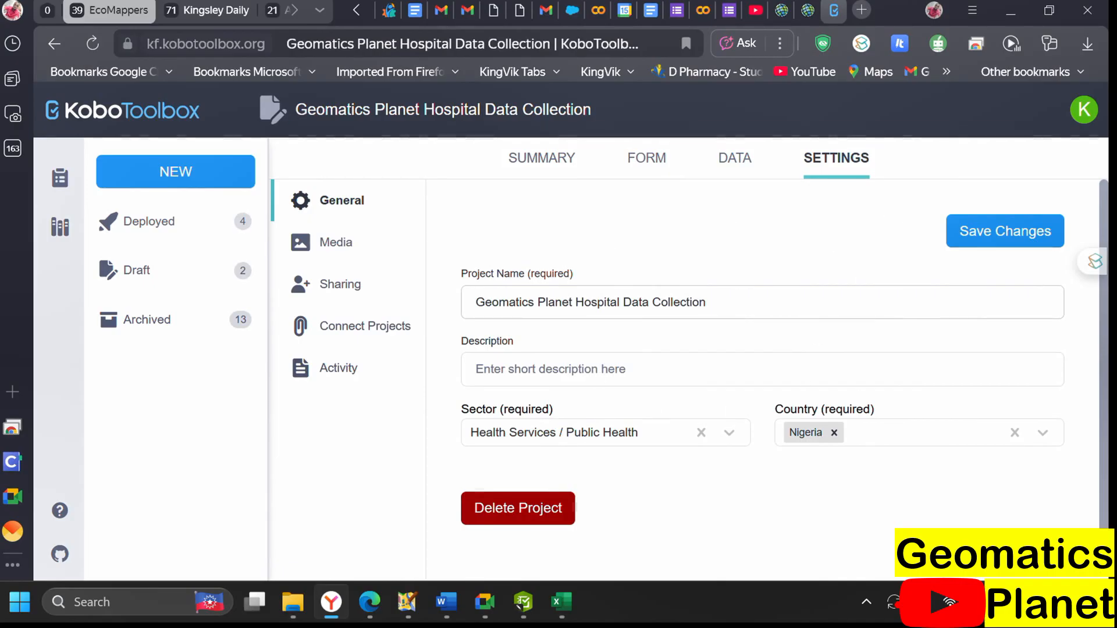
click(638, 165)
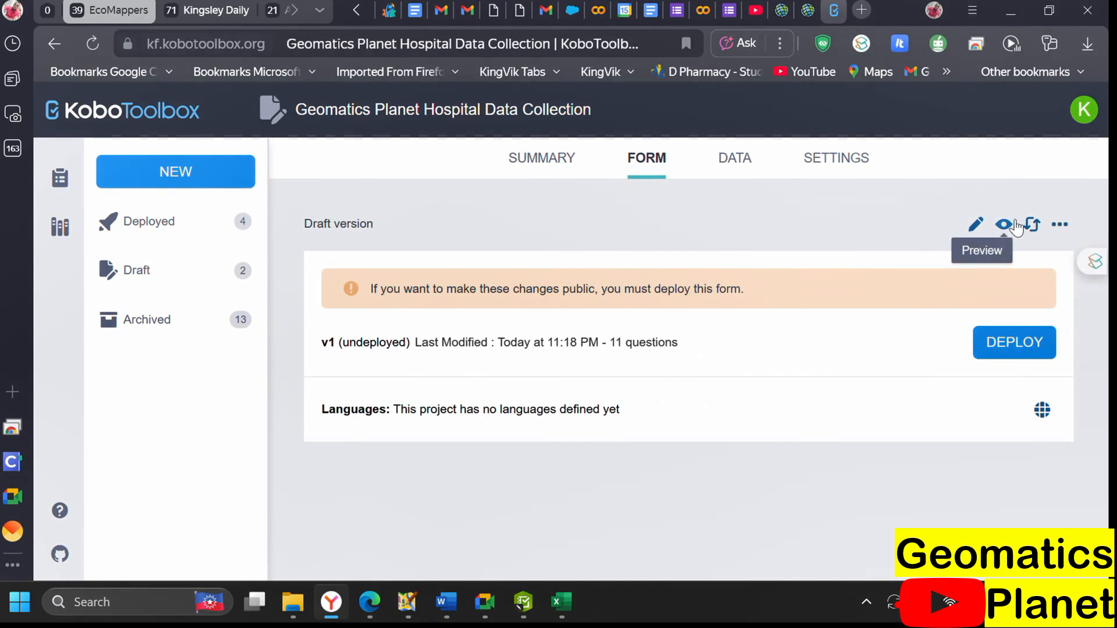
Preview the draft form and look over the hospital name, hospital state and functional status questions
click(1004, 227)
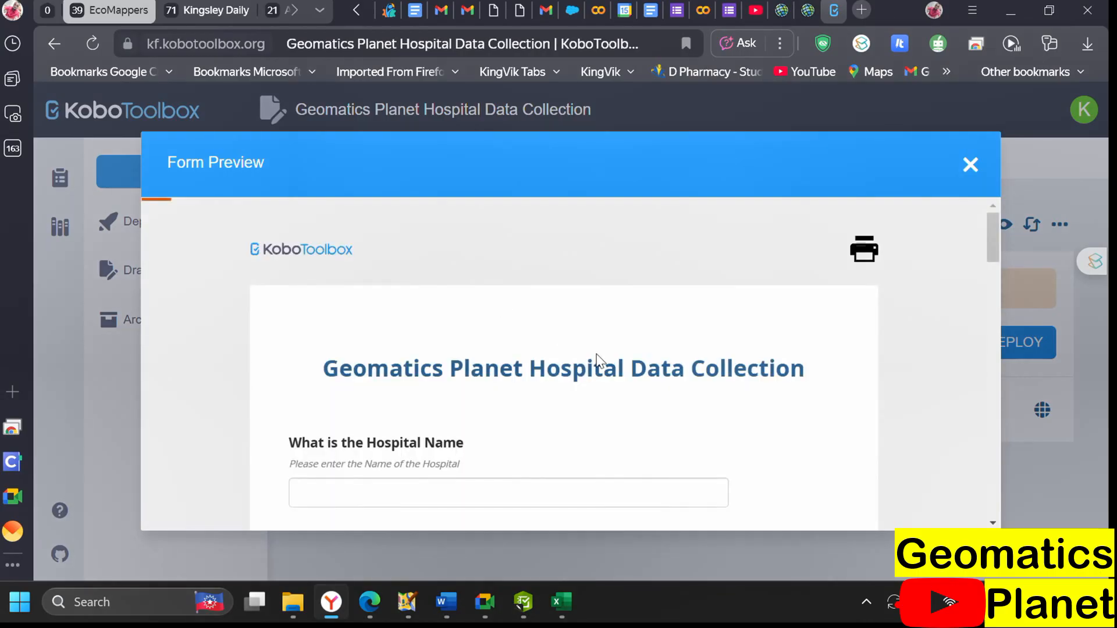
scroll(625, 423, down, 1)
click(535, 398)
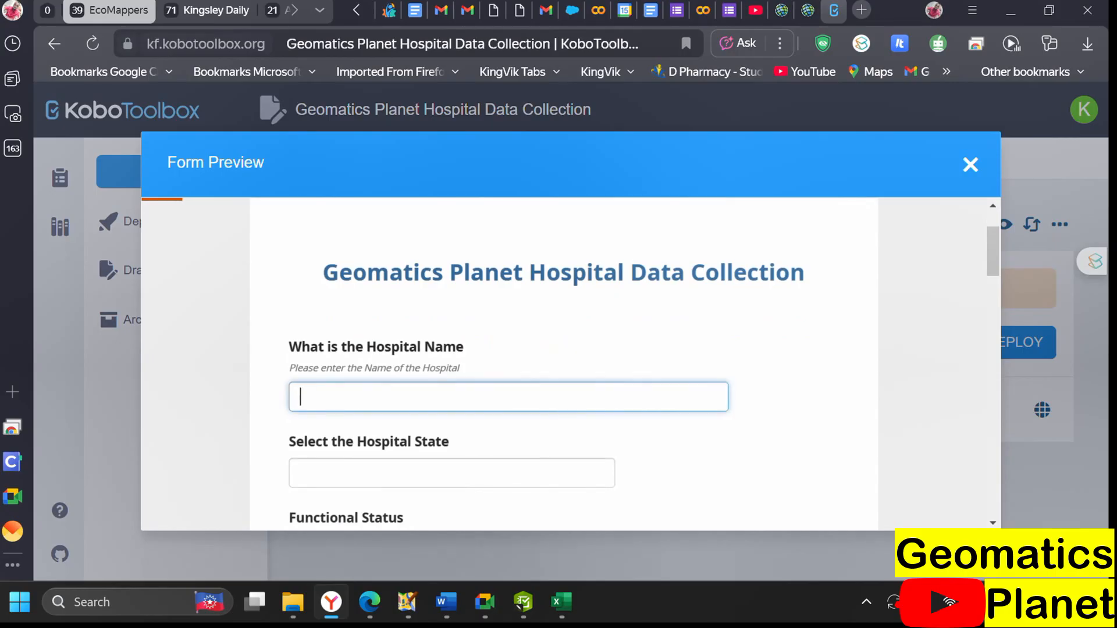
scroll(418, 372, down, 2)
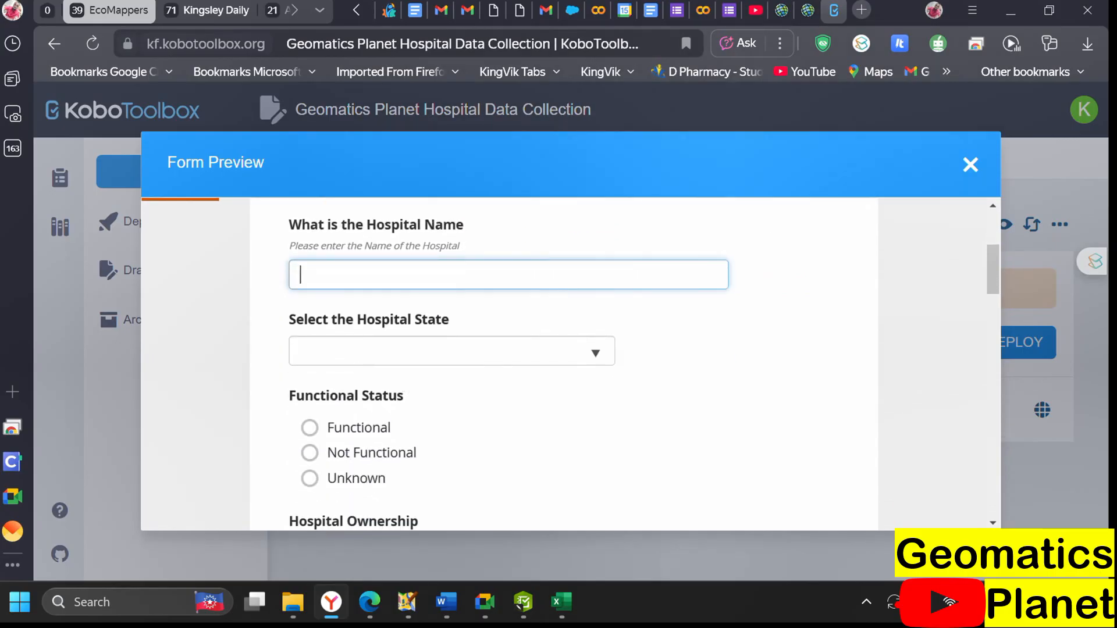
Test the lookup of the Hospital State question with a few stray letters, and enter Lagos as the state
click(418, 356)
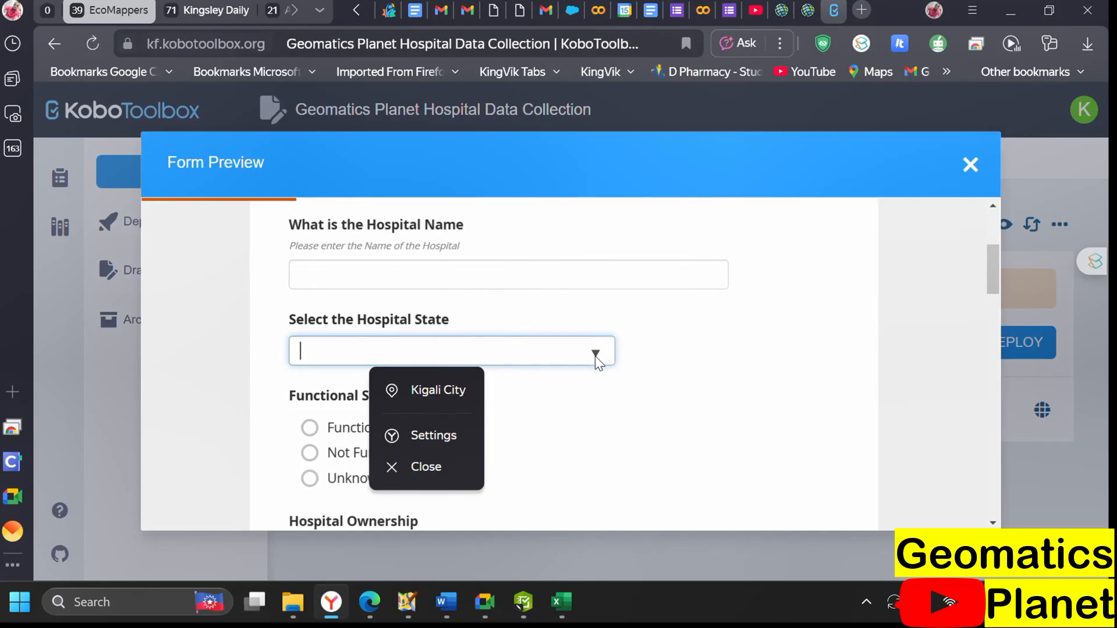
text(ncv)
key(BackSpace)
key(BackSpace)
key(BackSpace)
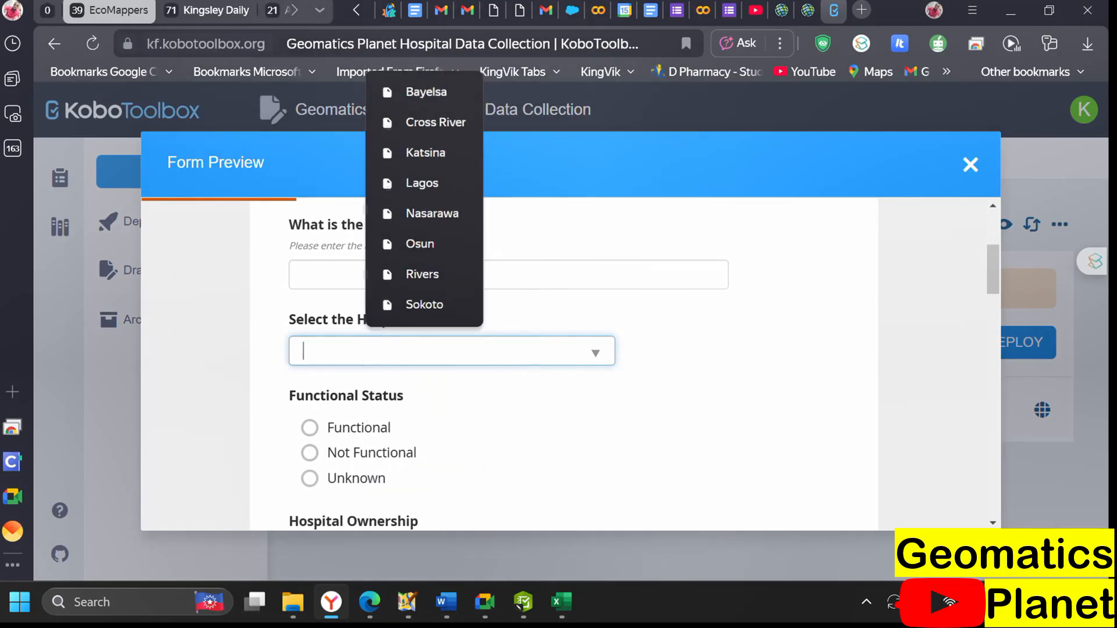
text(akdh)
key(BackSpace)
key(BackSpace)
key(BackSpace)
key(BackSpace)
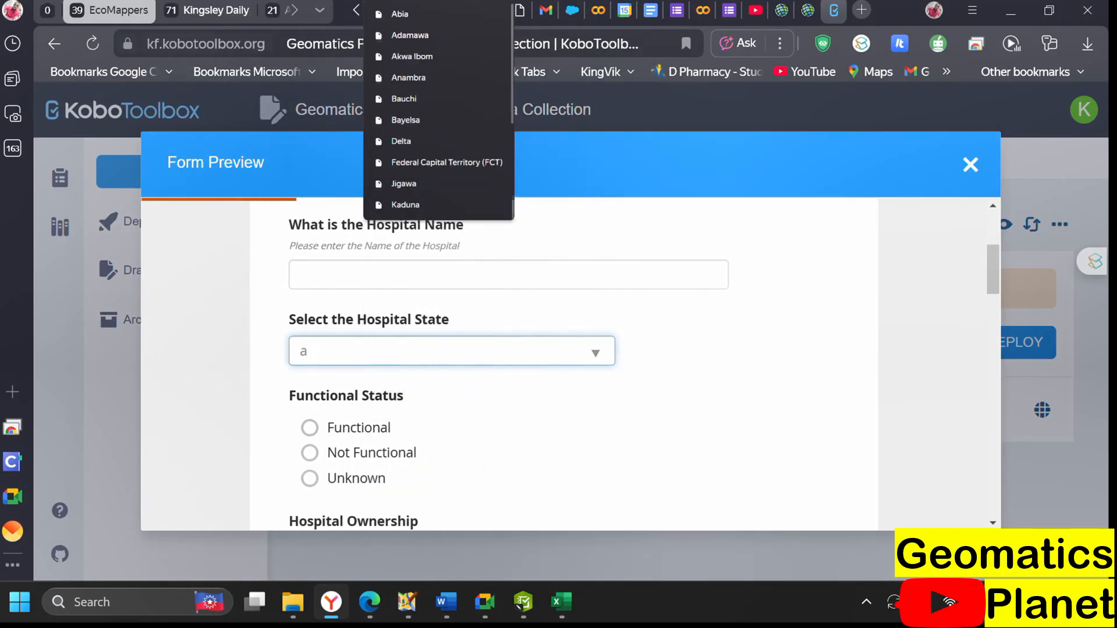
text(Lagos)
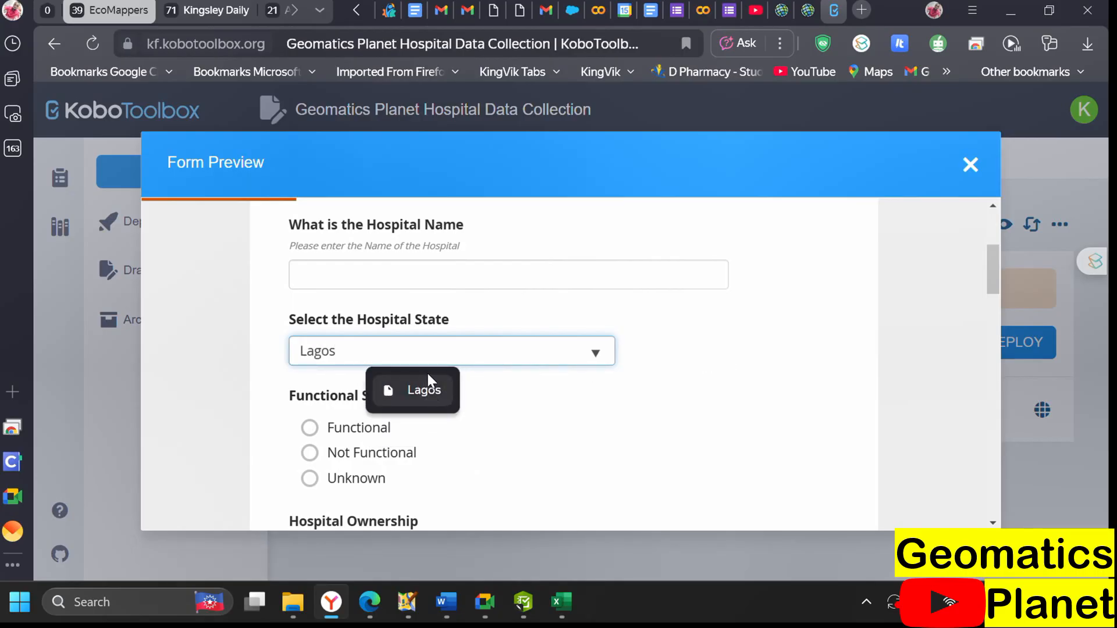
Replace the Hospital State answer with Ekiti, chosen from the suggested states
key(BackSpace)
key(BackSpace)
key(BackSpace)
key(BackSpace)
key(BackSpace)
text(Eki)
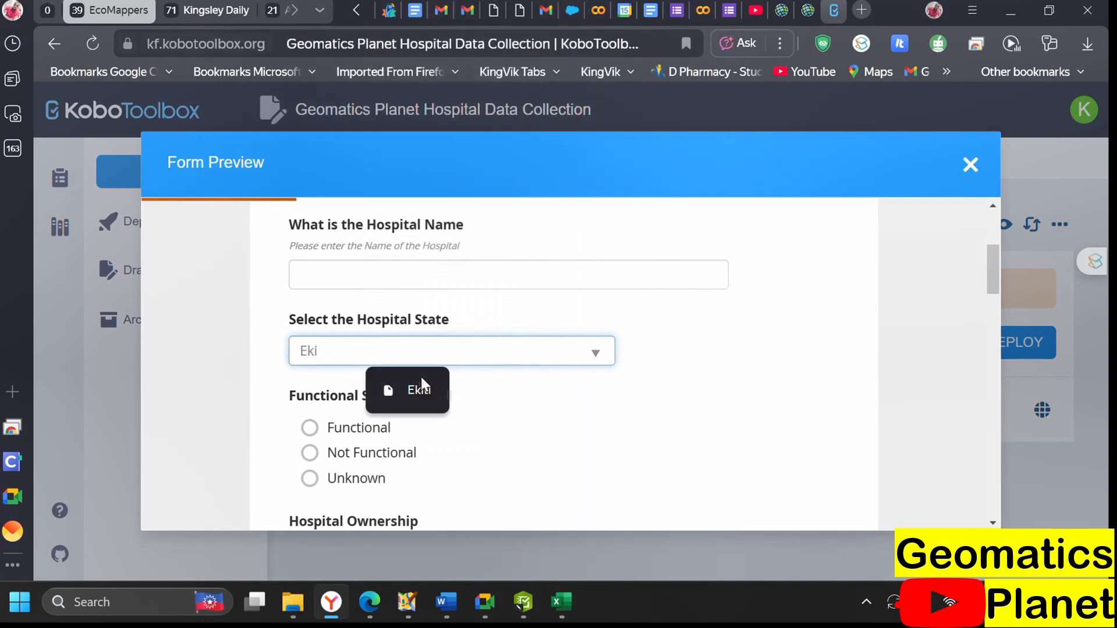
click(420, 388)
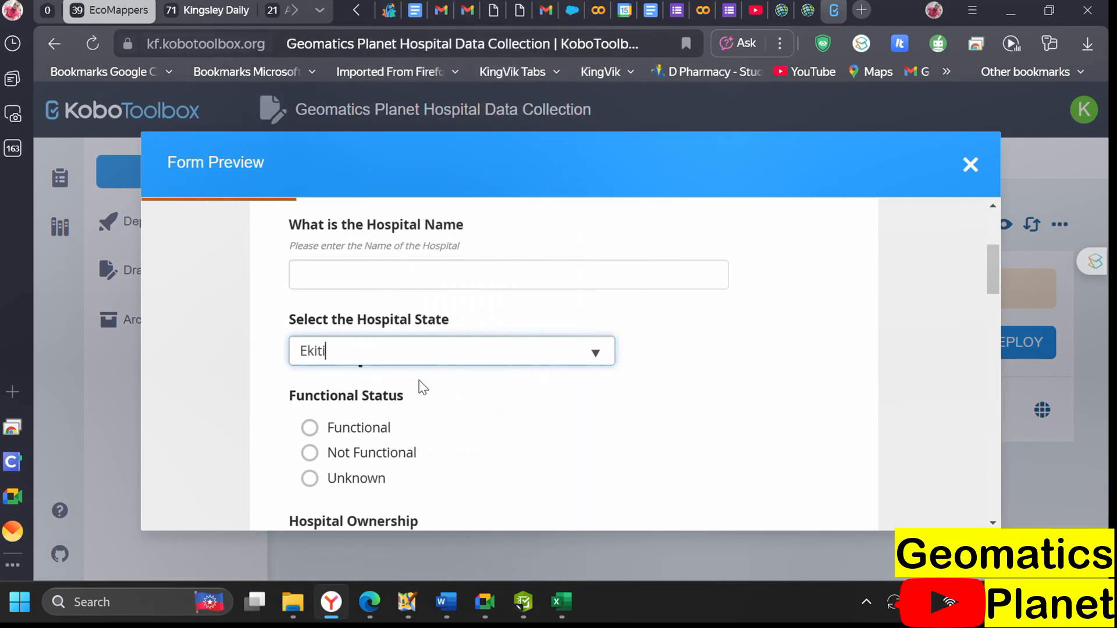
Look up Ebonyi in the Hospital State question in place of the current answer, and clear the field
key(BackSpace)
key(BackSpace)
key(BackSpace)
key(BackSpace)
key(BackSpace)
text(Ebon)
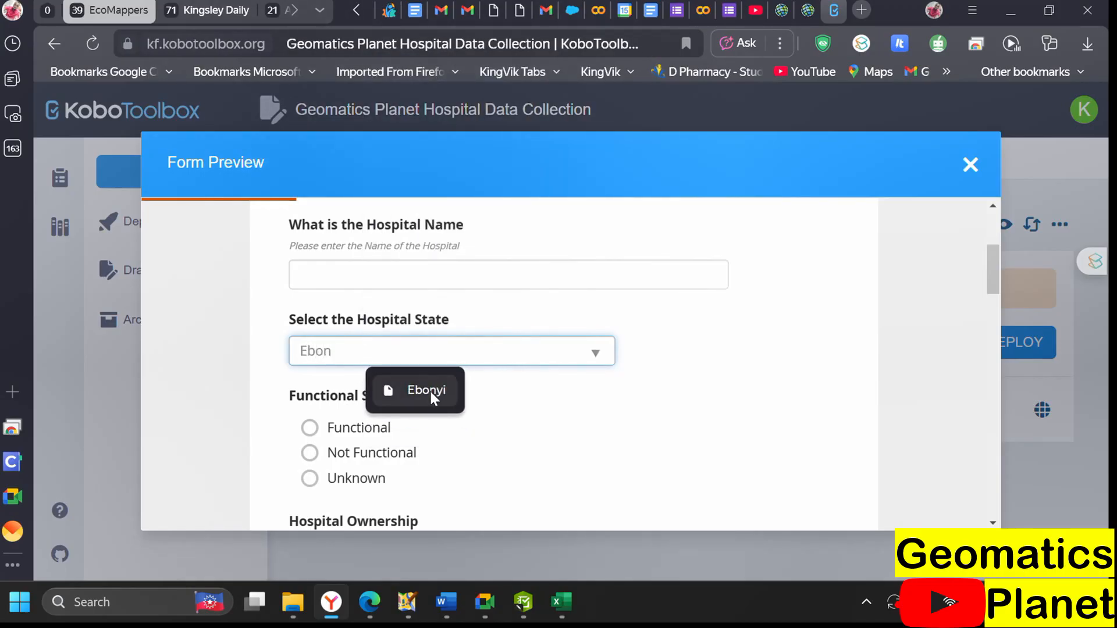
text(y)
key(BackSpace)
key(BackSpace)
key(BackSpace)
key(BackSpace)
key(BackSpace)
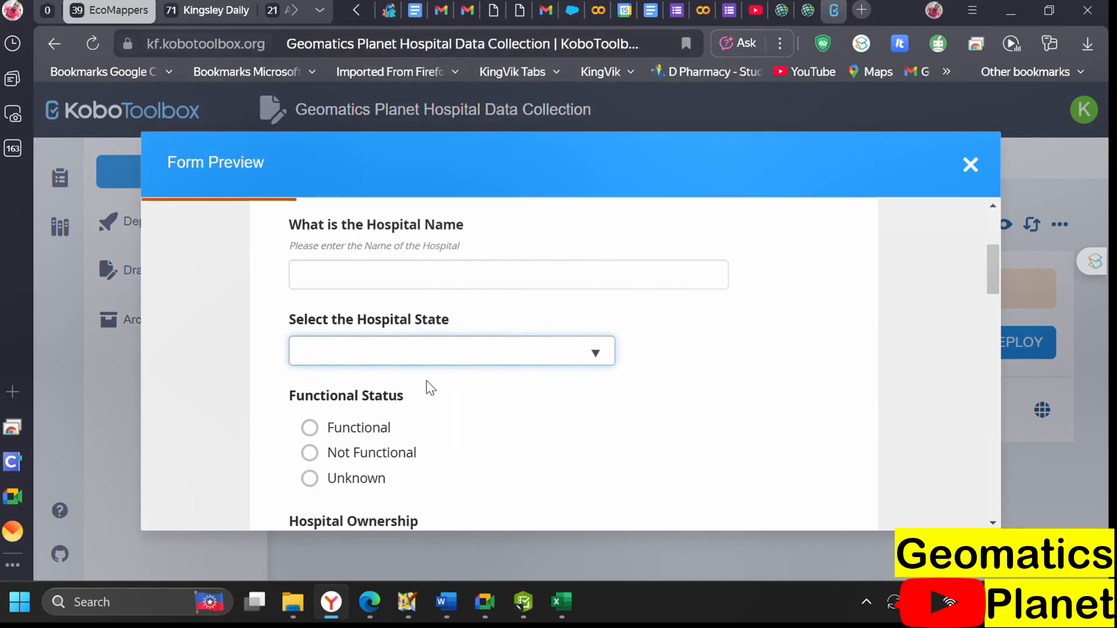
Choose Akwa Ibom as the hospital state from the suggestions, and empty the answer again
text(Akw)
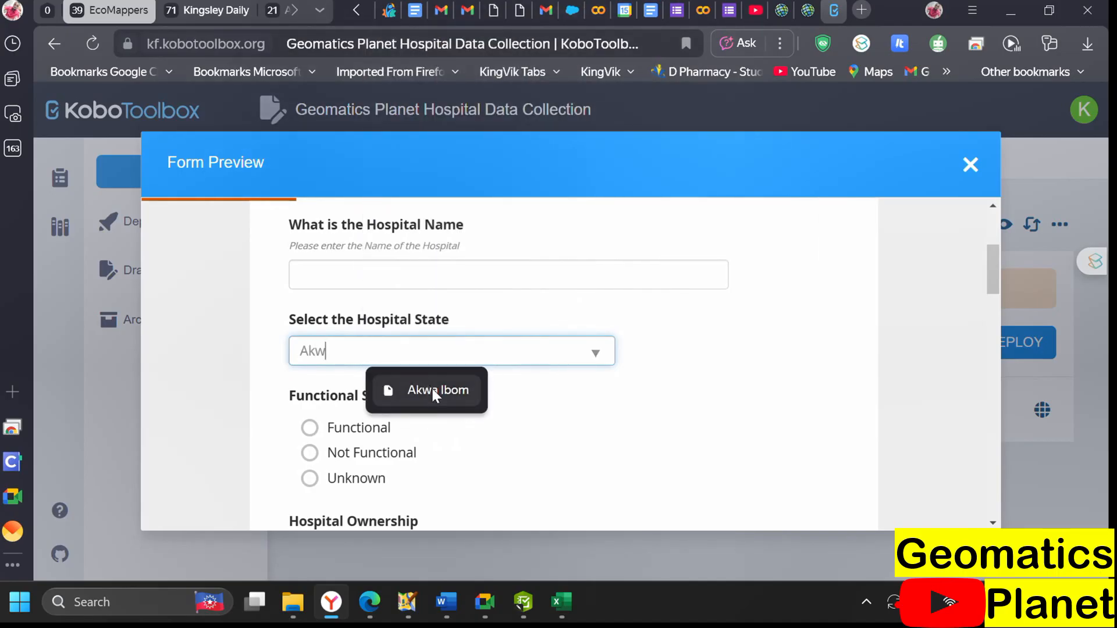
click(431, 388)
key(BackSpace)
key(BackSpace)
key(BackSpace)
key(BackSpace)
key(BackSpace)
key(BackSpace)
key(BackSpace)
key(BackSpace)
key(BackSpace)
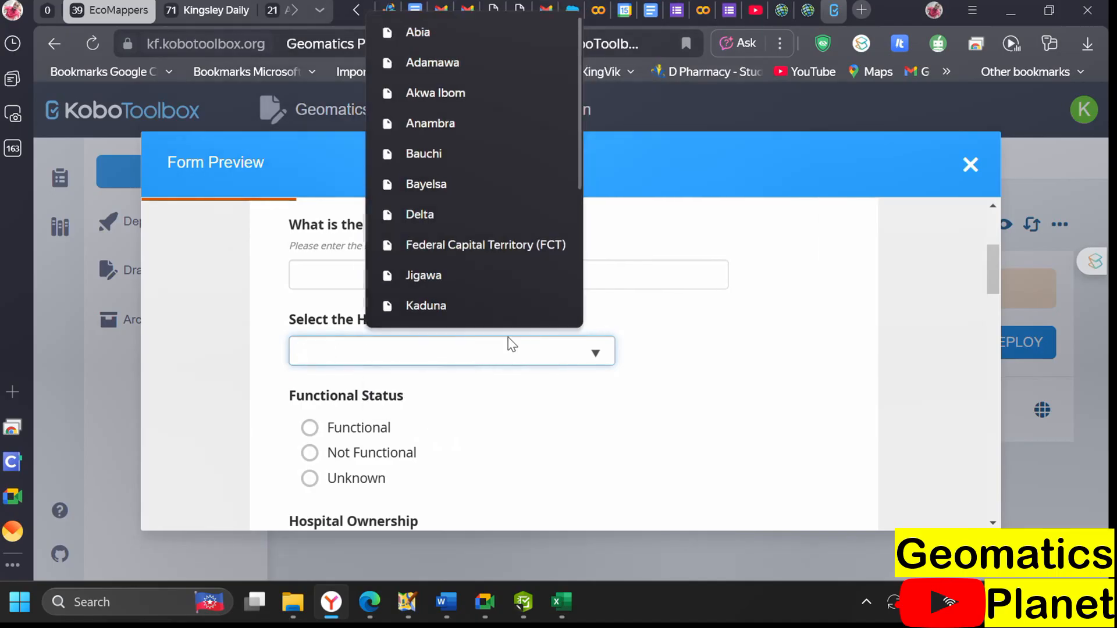
Search the Hospital State choices for states matching "En", and dismiss the suggestions
text(Eniu)
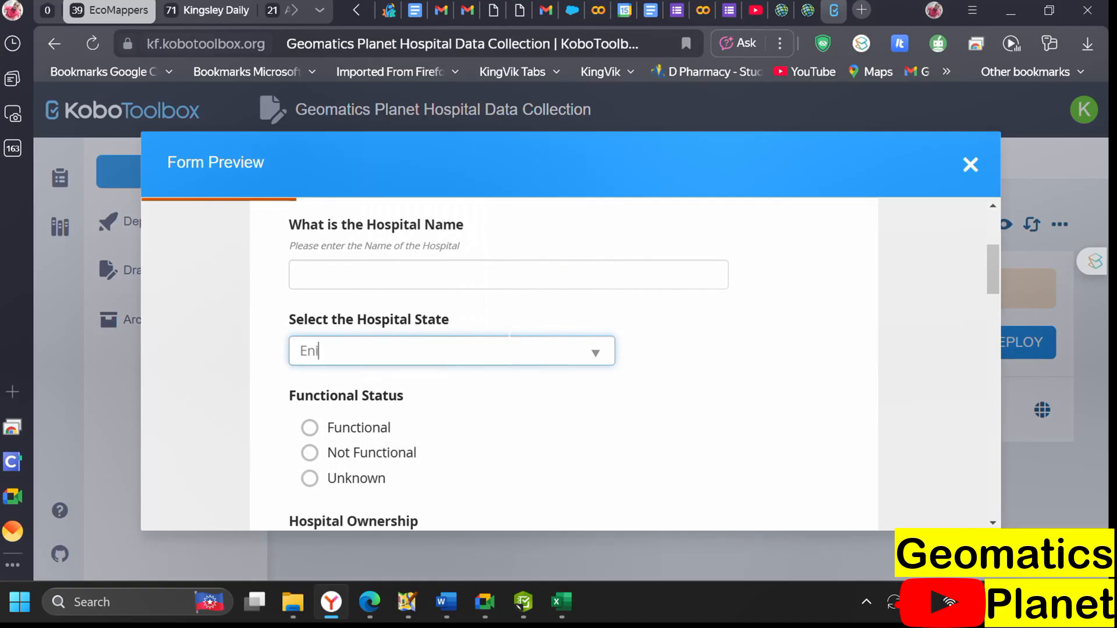
key(BackSpace)
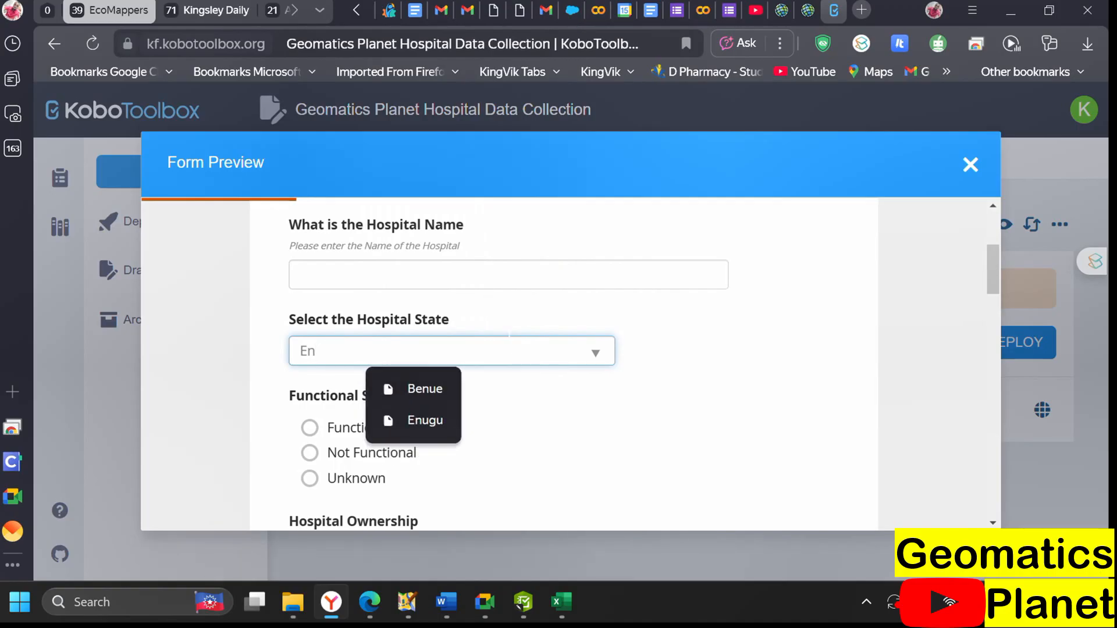
click(622, 417)
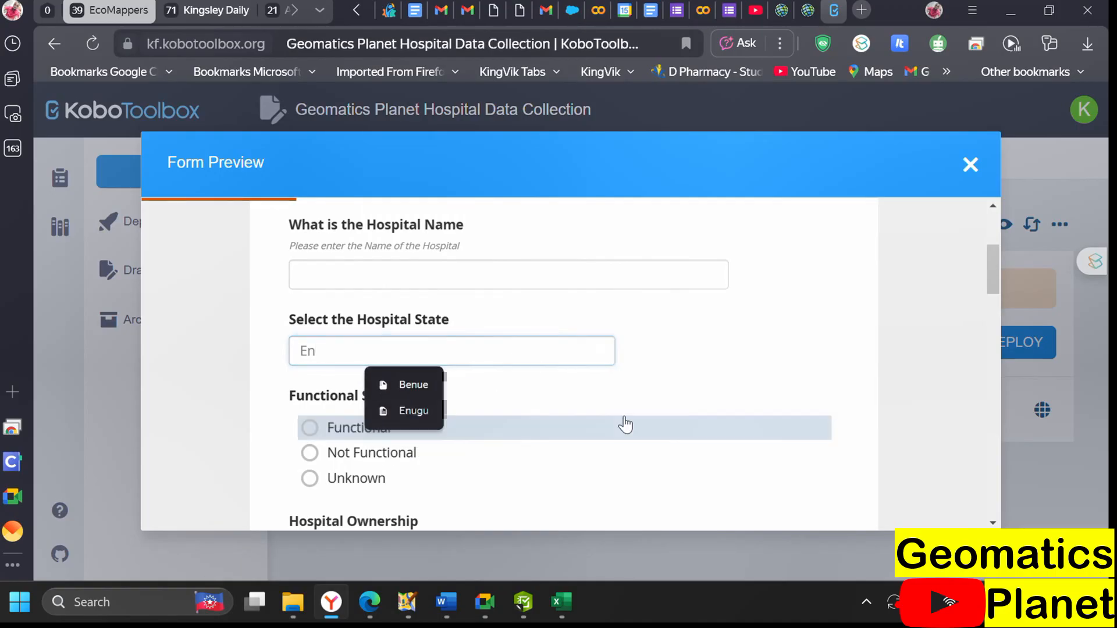
Answer the preview questions with Not Functional as functional status, Government as ownership and 10 - 20 beds as capacity
scroll(430, 395, down, 2)
scroll(431, 399, down, 1)
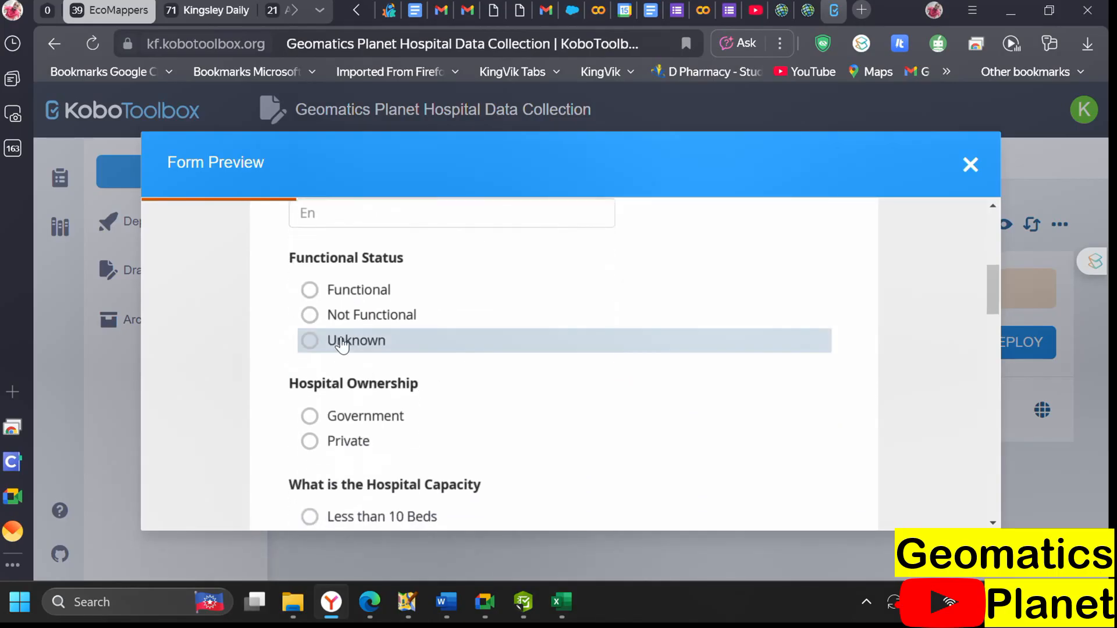
click(323, 321)
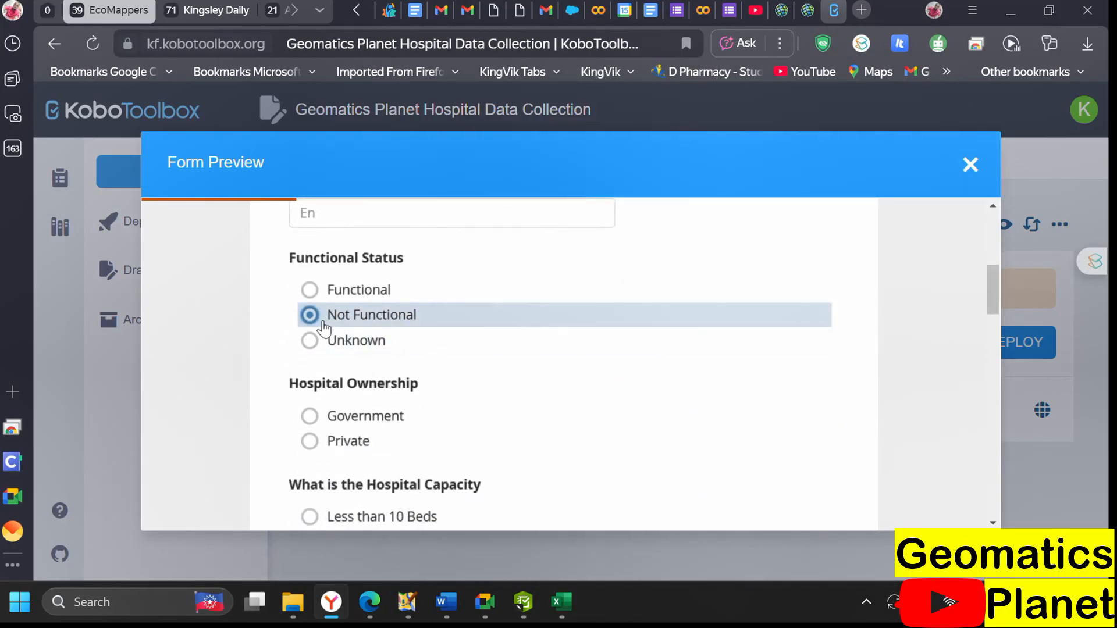
click(335, 419)
scroll(341, 427, down, 2)
click(344, 421)
Examine the remaining preview questions, from operating hour through the location map to the Snap the Hospital upload, and return to the form's beginning
scroll(344, 425, down, 10)
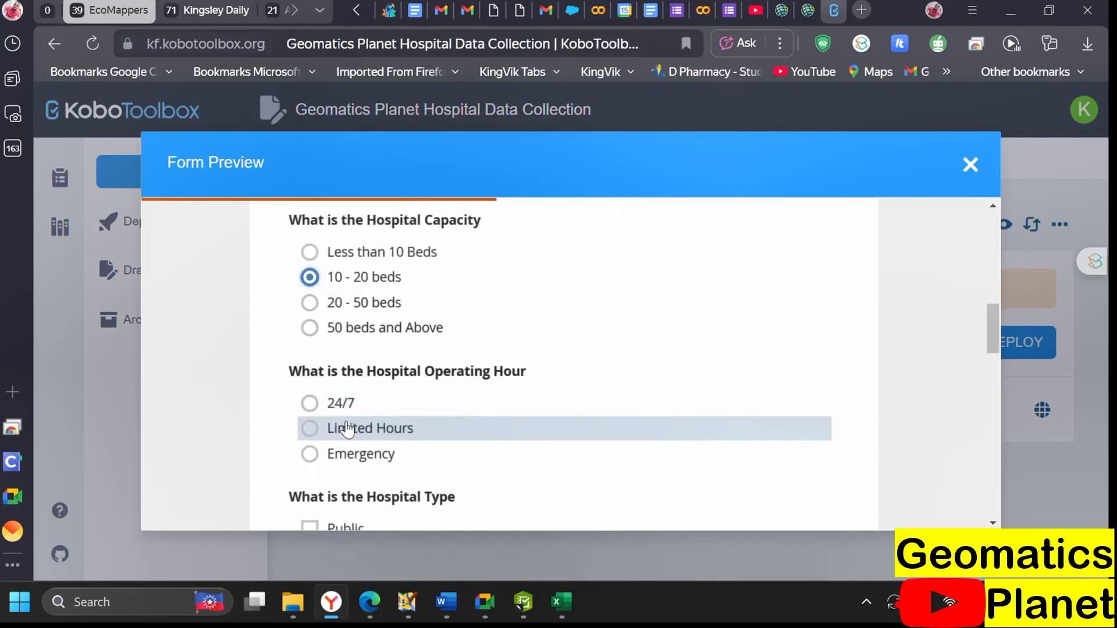
scroll(347, 430, down, 8)
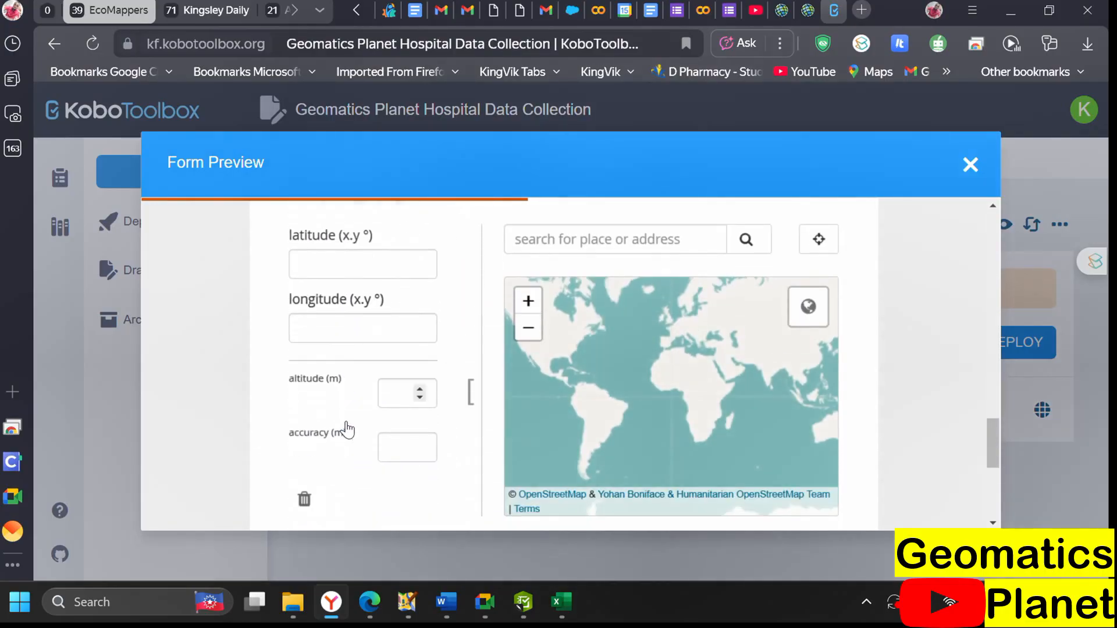
scroll(347, 430, down, 1)
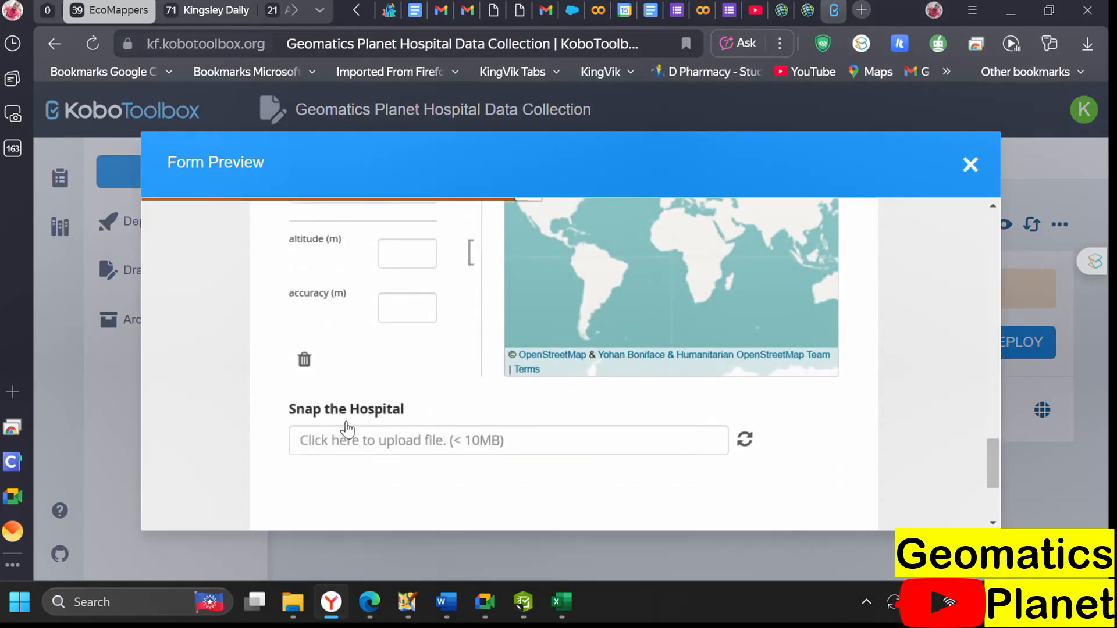
scroll(400, 399, up, 15)
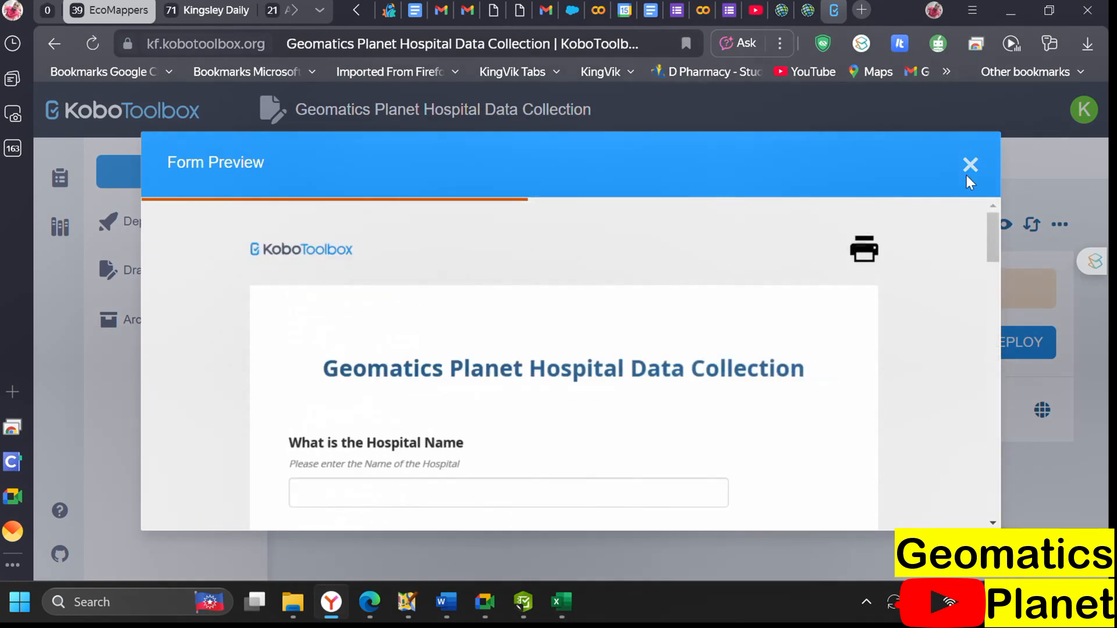
Close the form preview and deploy the Geomatics Planet Hospital Data Collection form
click(970, 165)
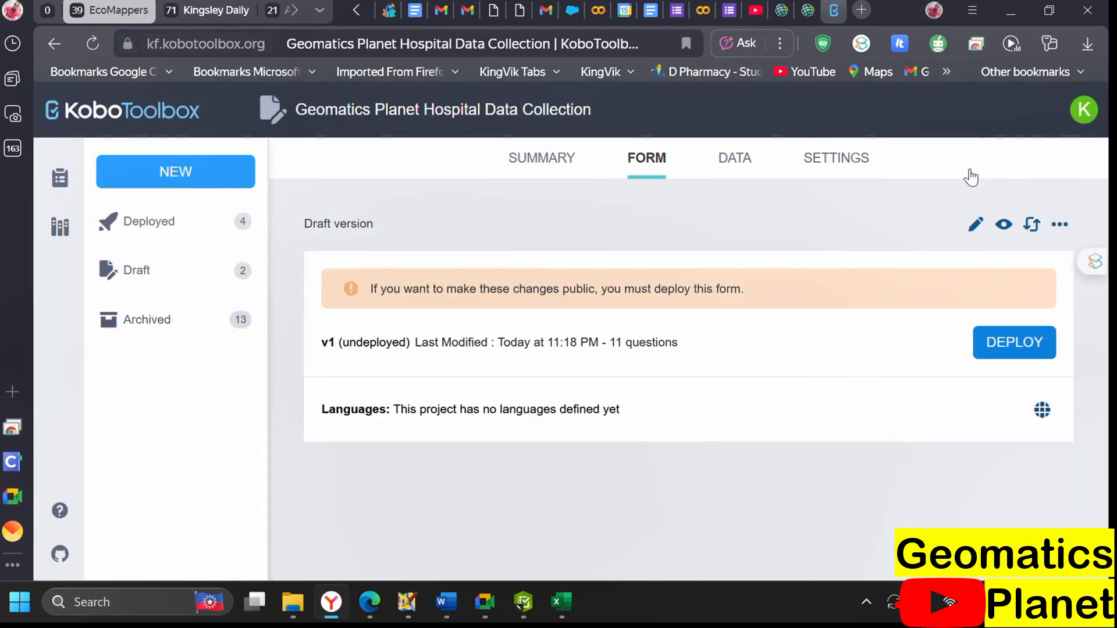
click(1015, 344)
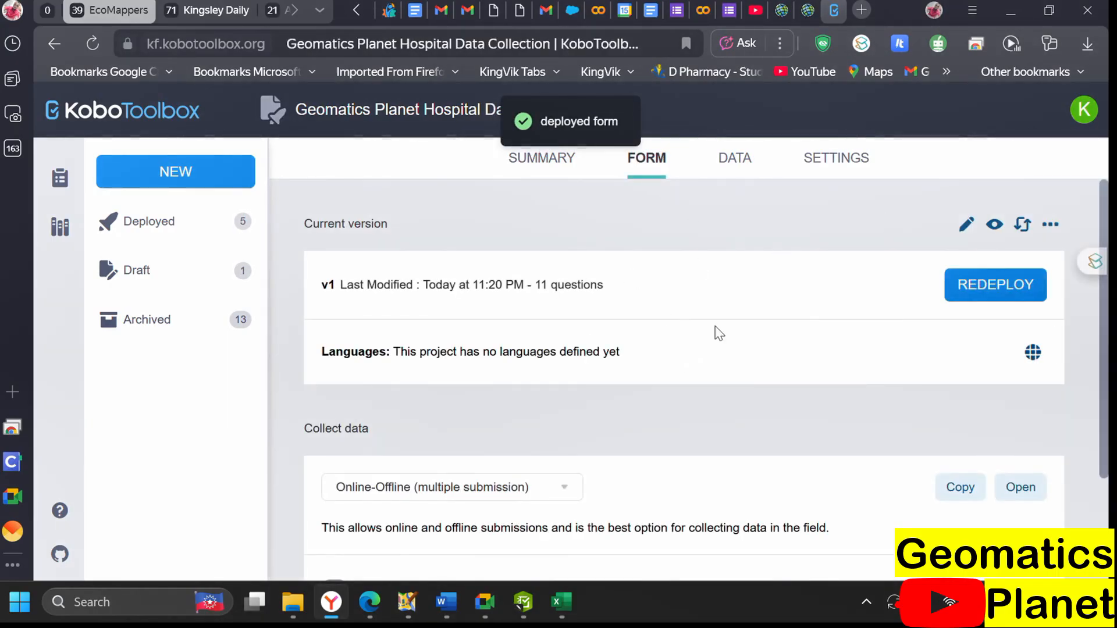
List the deployed projects and examine the form page of Geomatics Planet Hospital Data Collection
click(192, 233)
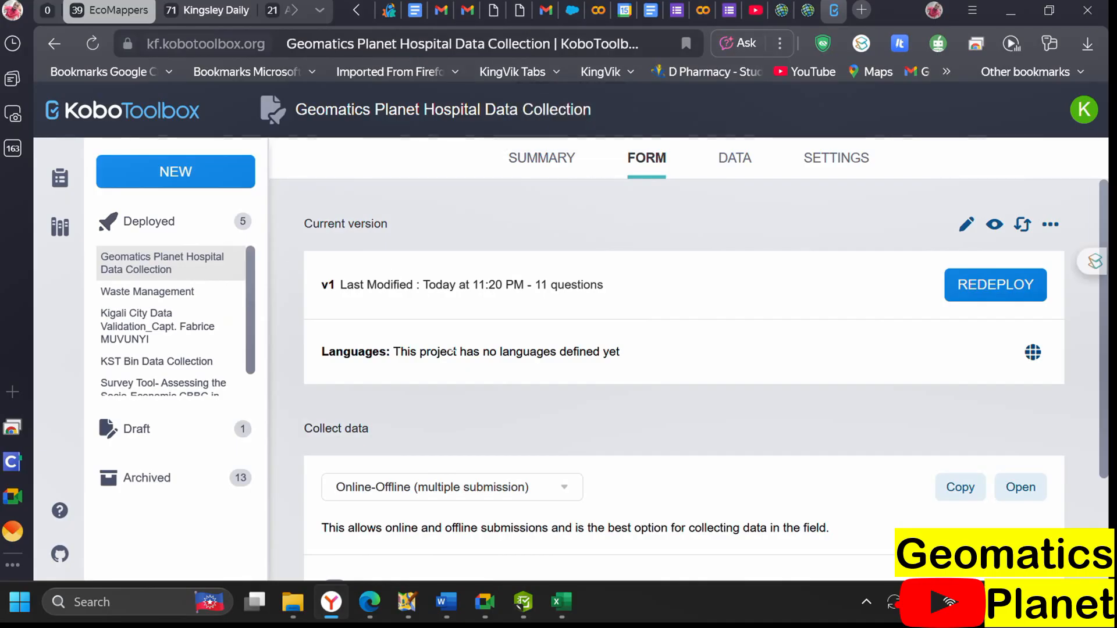
click(198, 228)
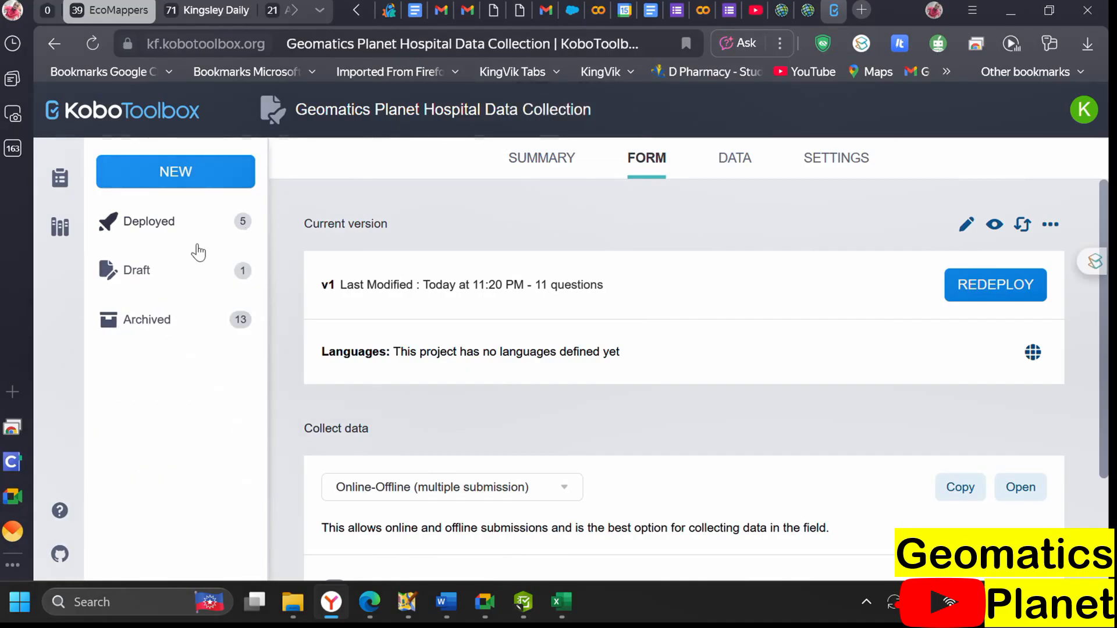
click(192, 239)
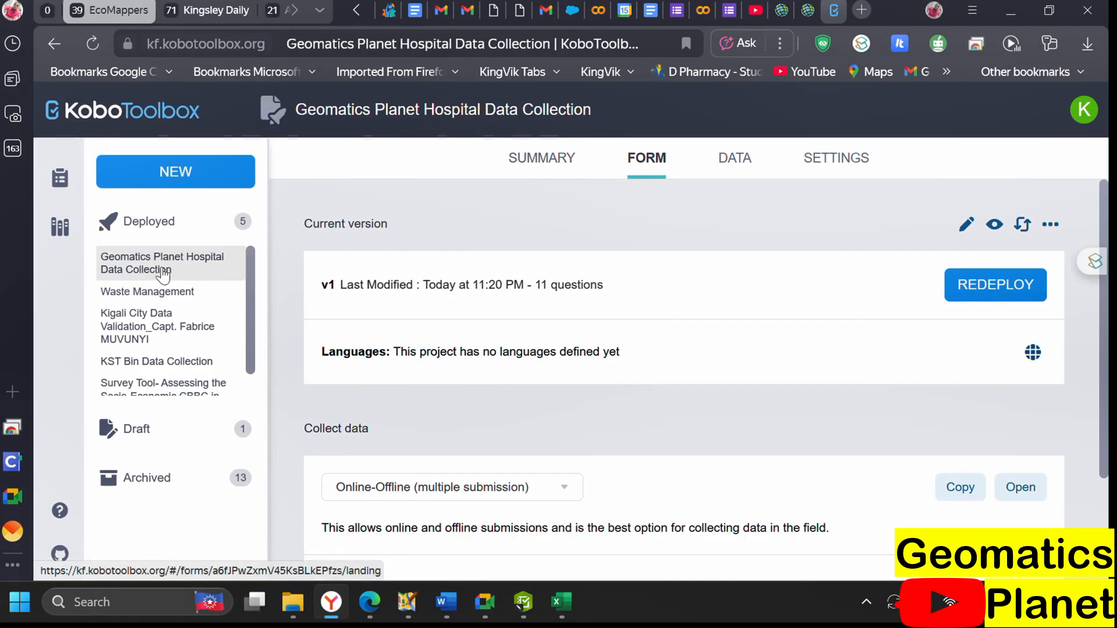
scroll(166, 294, down, 1)
scroll(166, 297, up, 1)
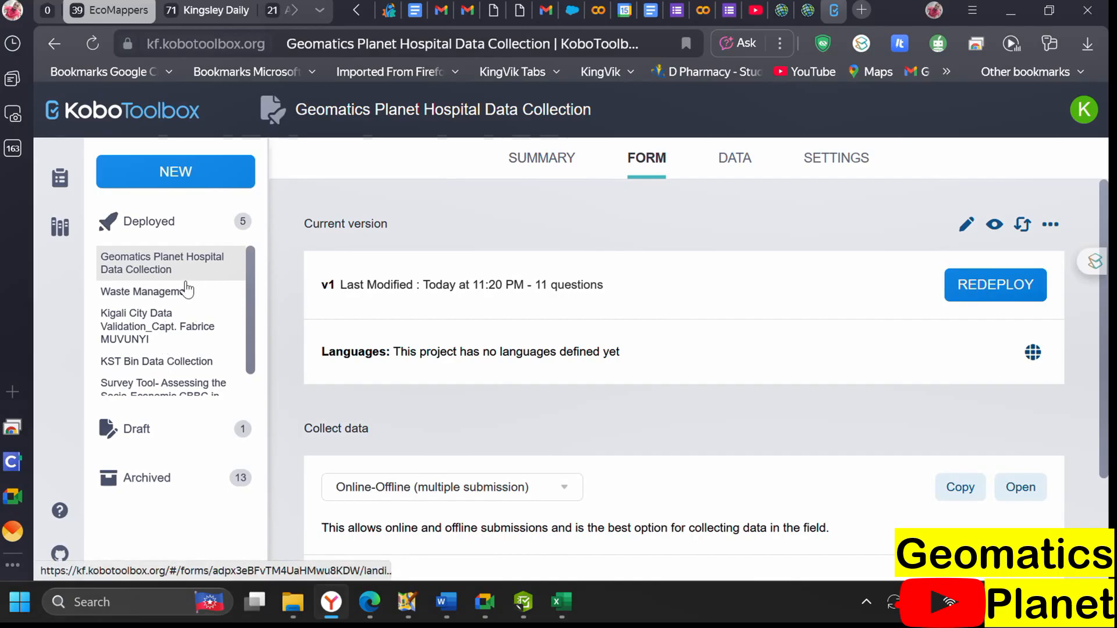
scroll(176, 281, down, 1)
scroll(169, 276, down, 1)
scroll(164, 266, up, 2)
scroll(514, 379, down, 1)
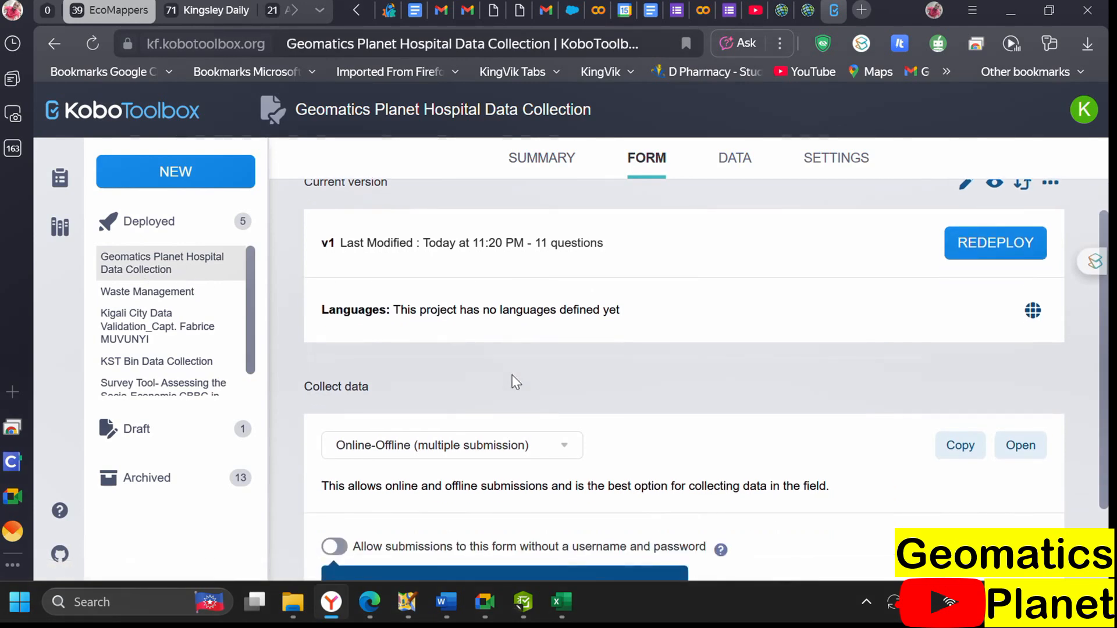
Open the project's sharing permissions from its summary and dismiss the new-feature notice about anonymous submissions
click(549, 164)
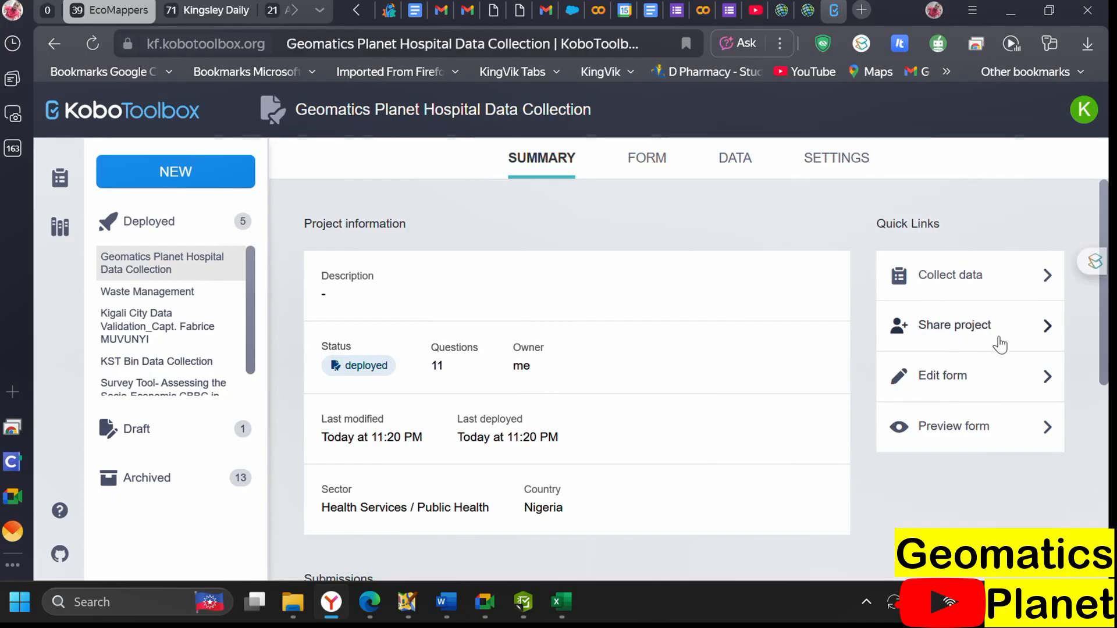
click(1051, 331)
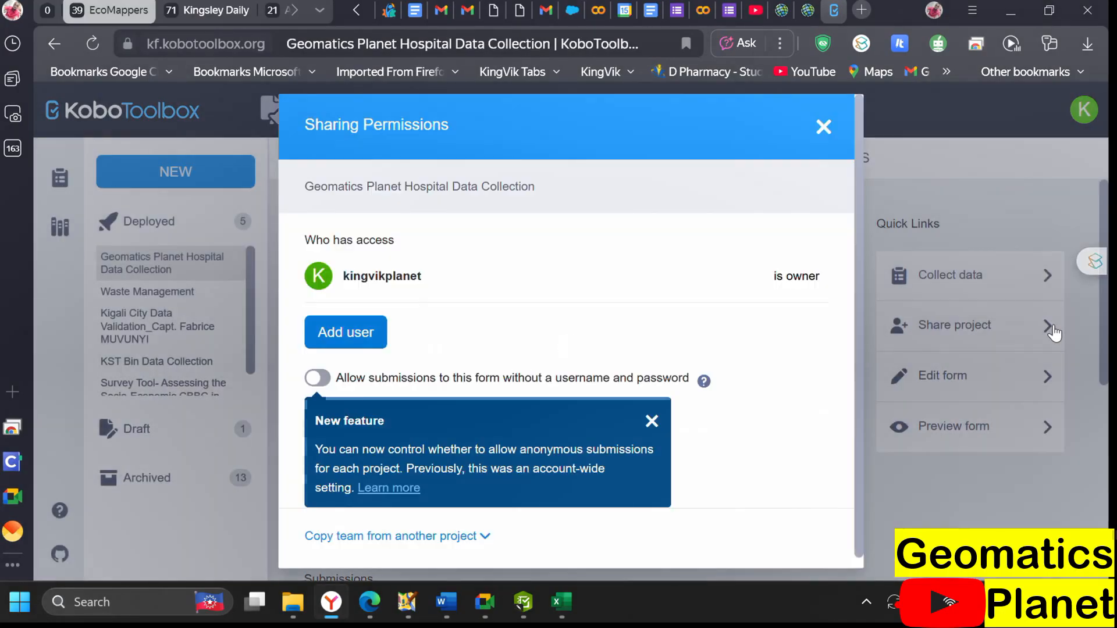
scroll(490, 339, down, 1)
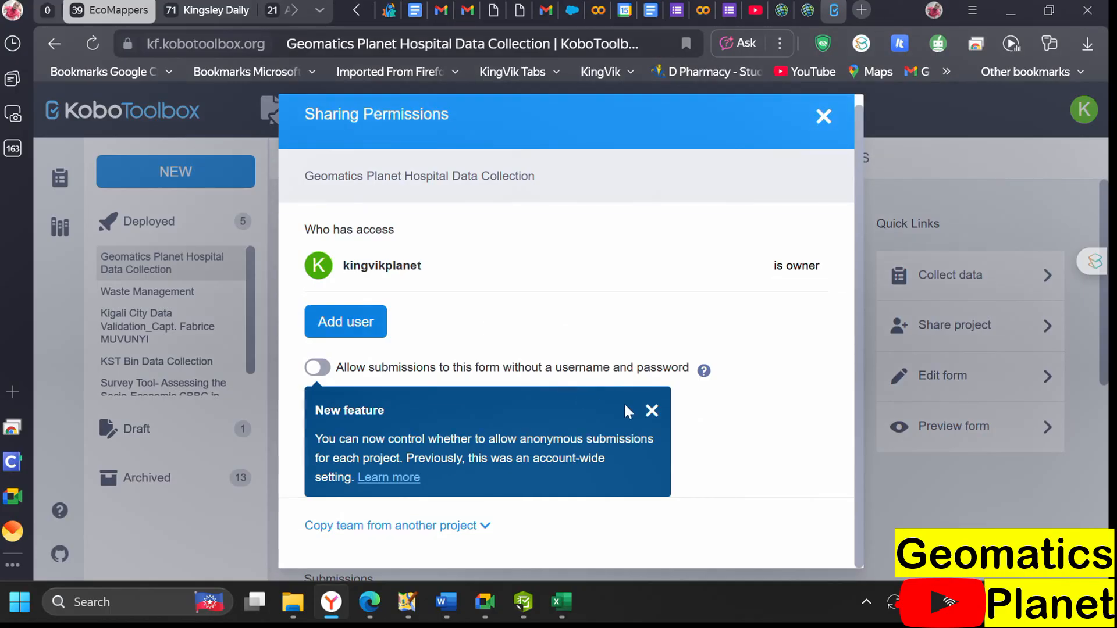
click(650, 410)
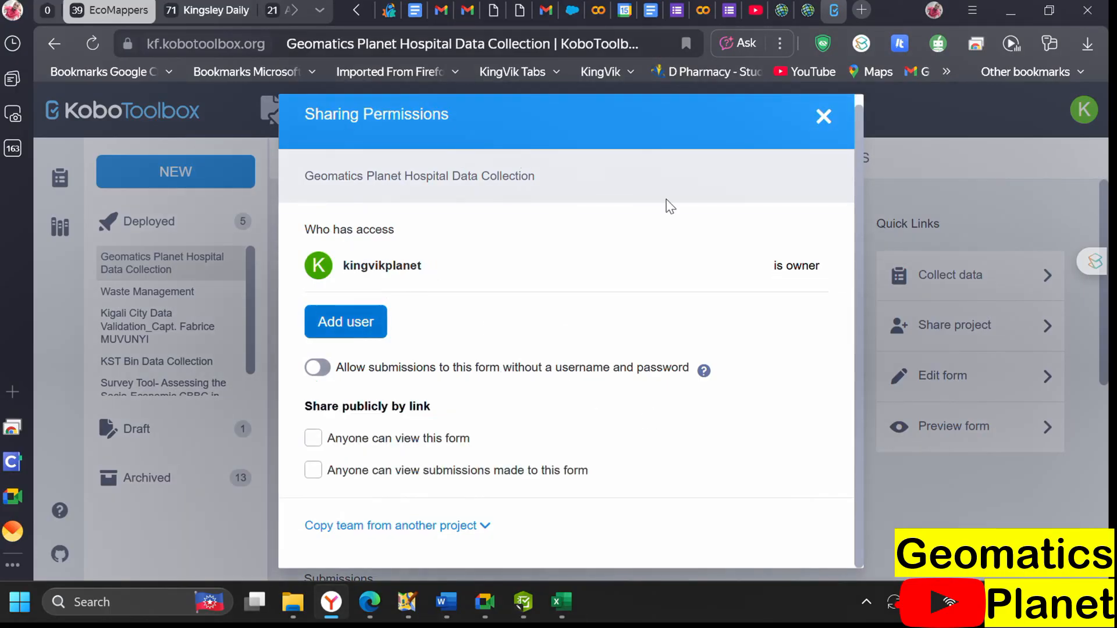
Try to add a user to the project by username, review the permissions that can be granted, and discard the entry
click(352, 325)
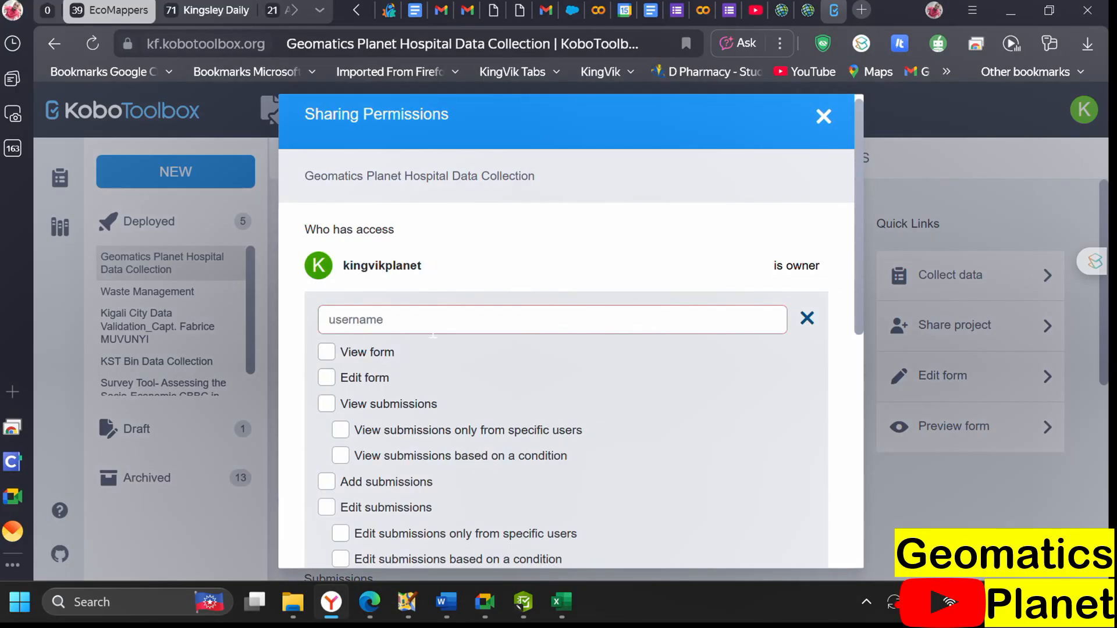
scroll(433, 334, down, 3)
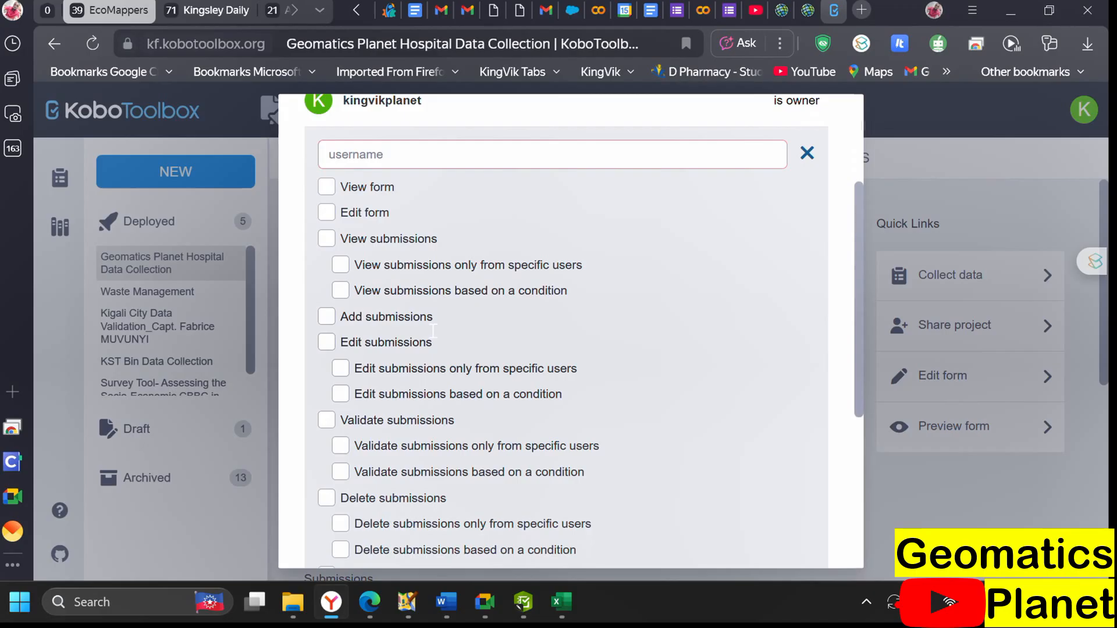
scroll(563, 439, up, 2)
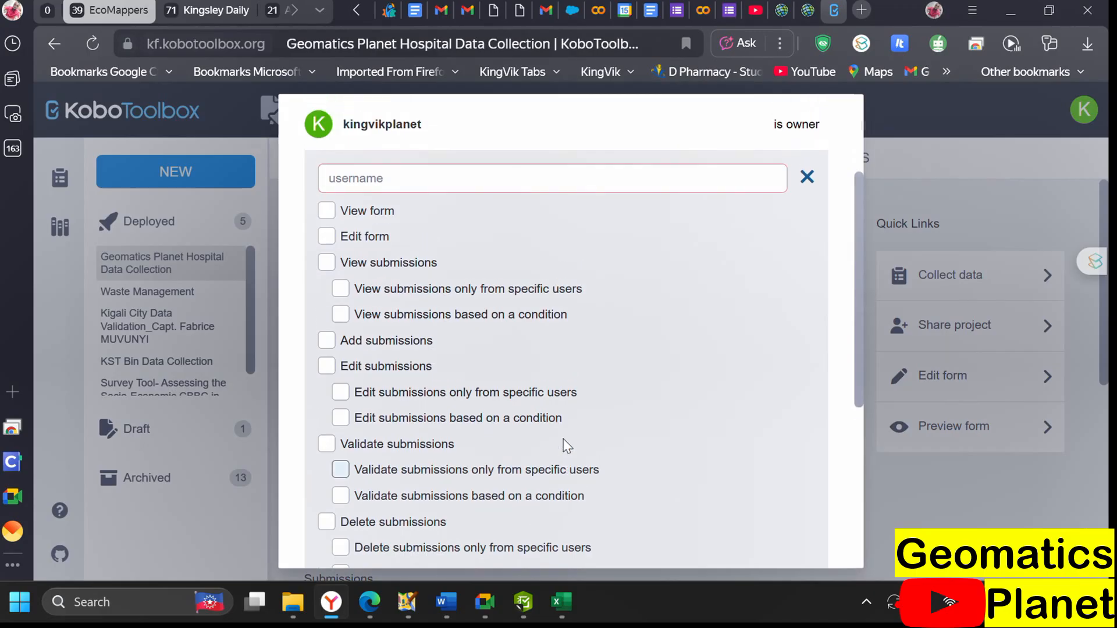
scroll(338, 365, down, 1)
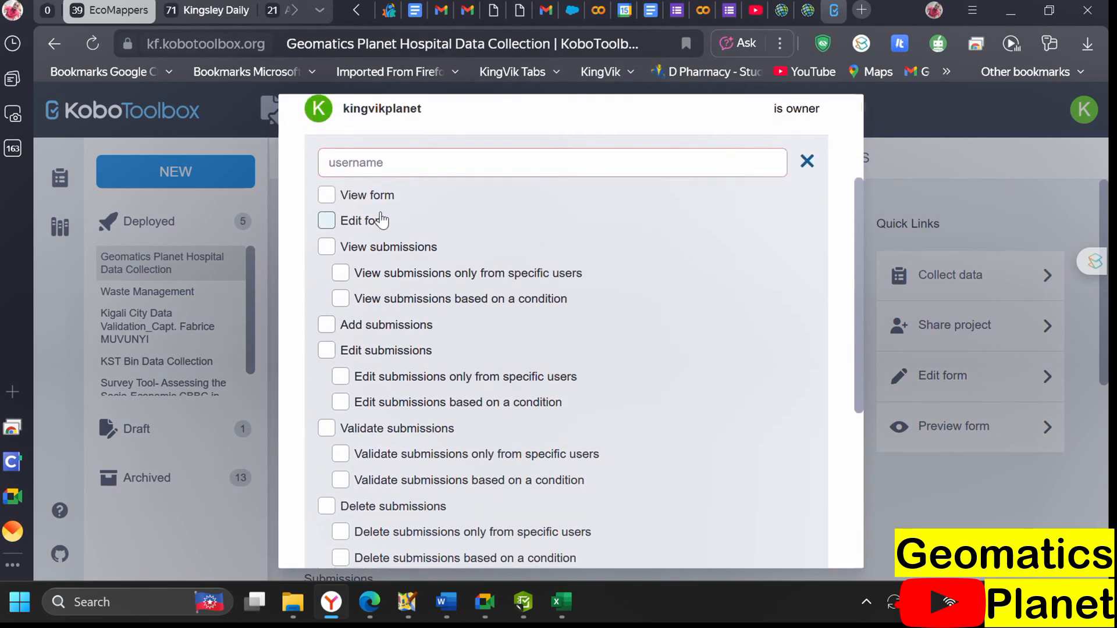
click(356, 162)
text(Pna)
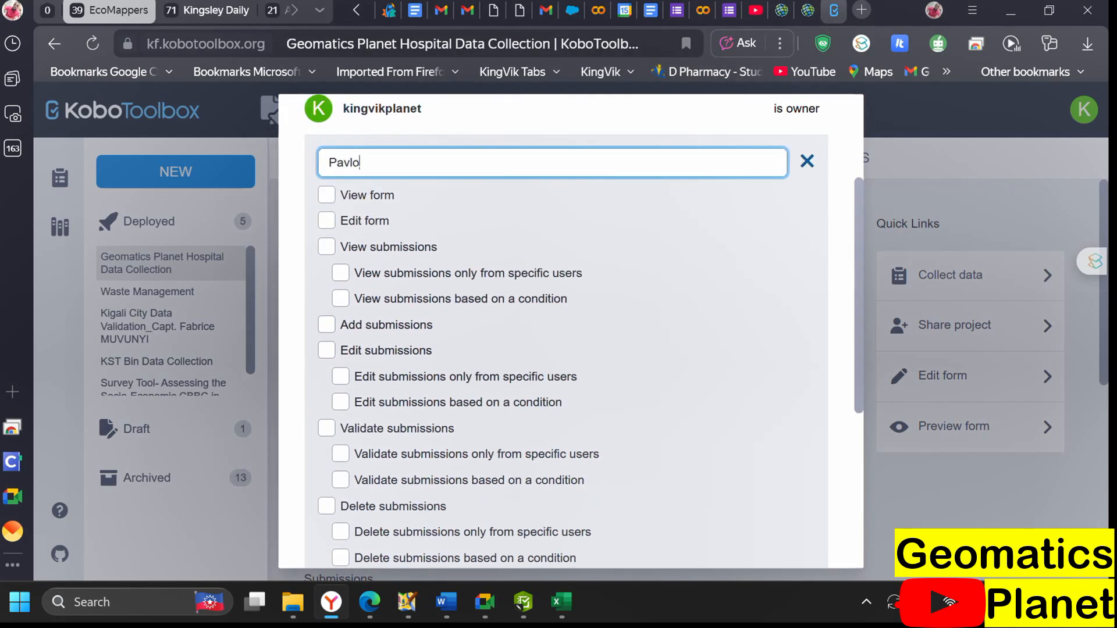
scroll(372, 226, down, 3)
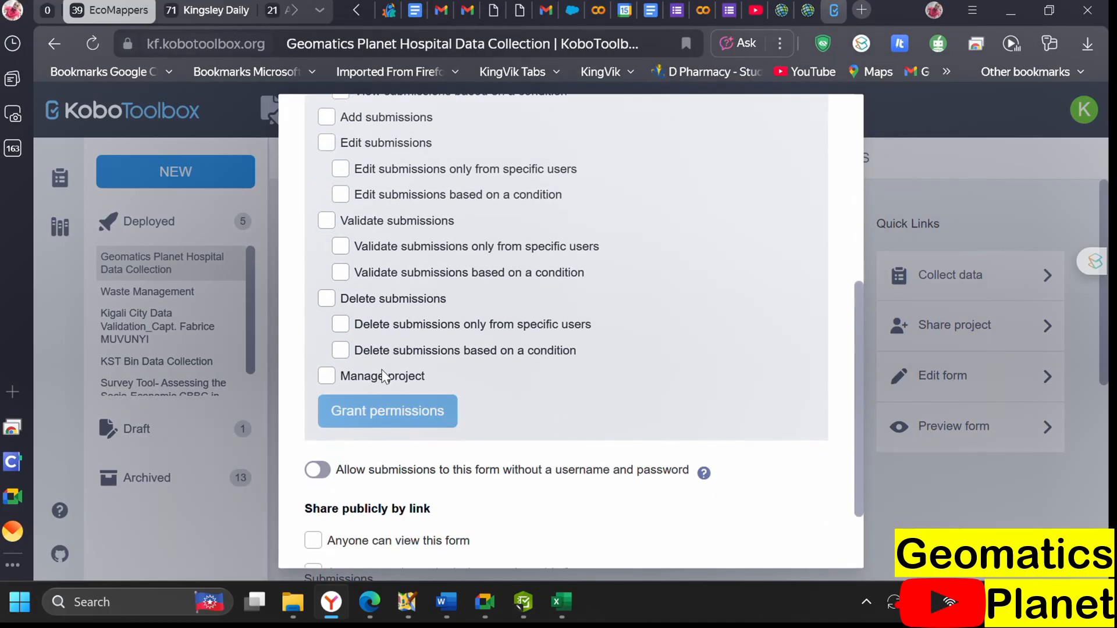
scroll(797, 318, up, 5)
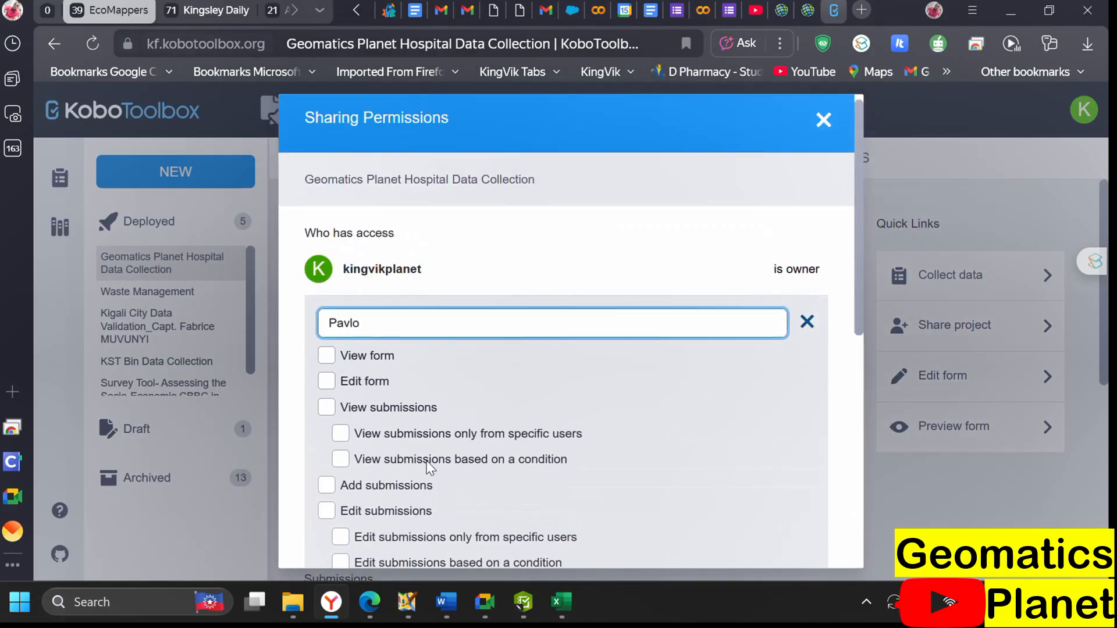
click(807, 328)
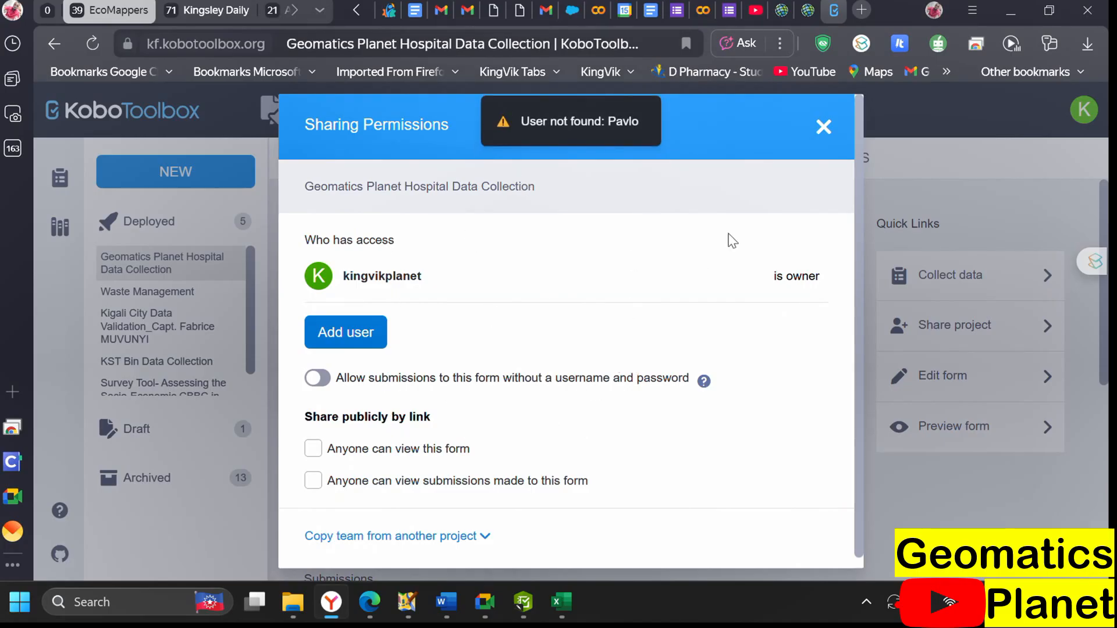
Reopen the new-user entry and examine its permission options through to the public sharing settings
click(327, 343)
scroll(328, 349, down, 3)
scroll(328, 349, down, 3)
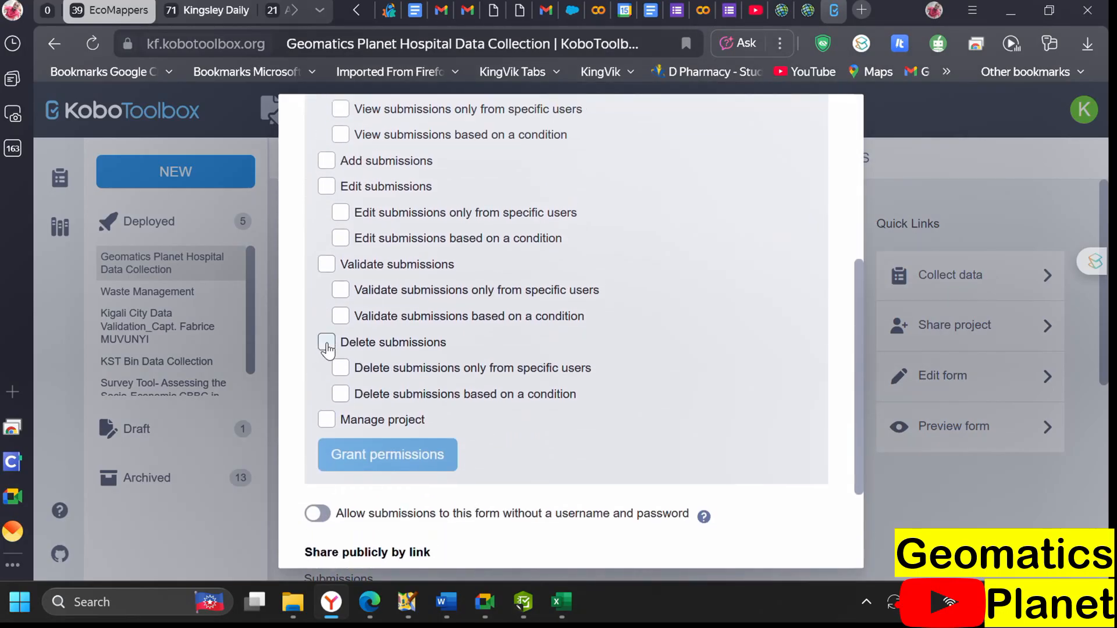
scroll(327, 348, down, 3)
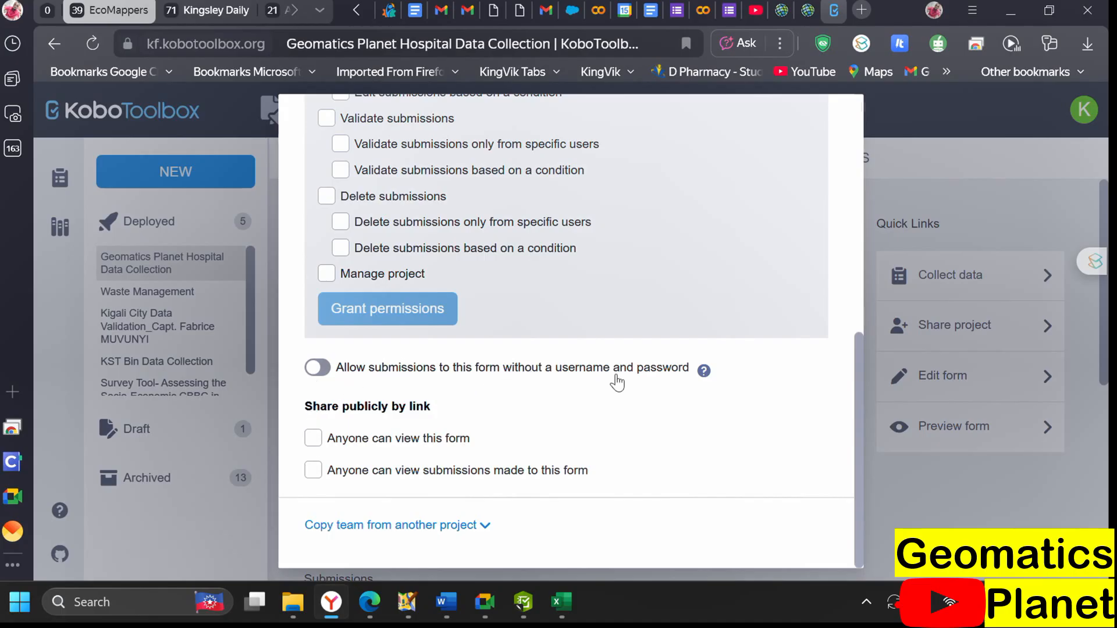
Try allowing submissions to the form without a username and password, and switch the option off again
click(314, 372)
click(317, 375)
double_click(316, 372)
double_click(316, 372)
Share the form publicly by link so that anyone can view it, and close the sharing permissions
click(314, 439)
scroll(326, 445, down, 1)
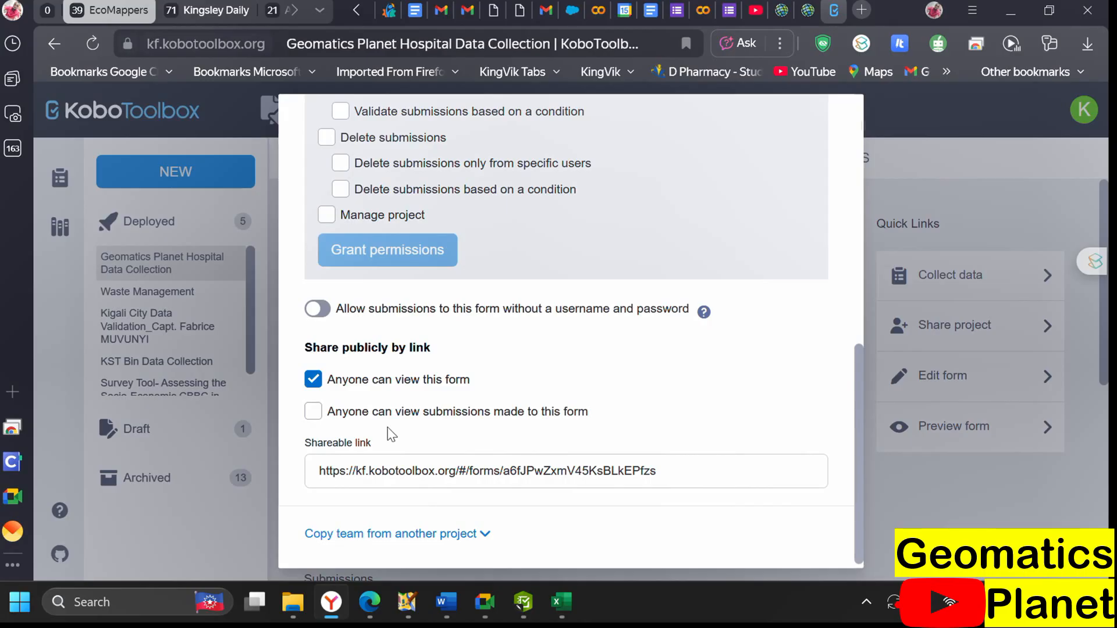
scroll(698, 424, up, 8)
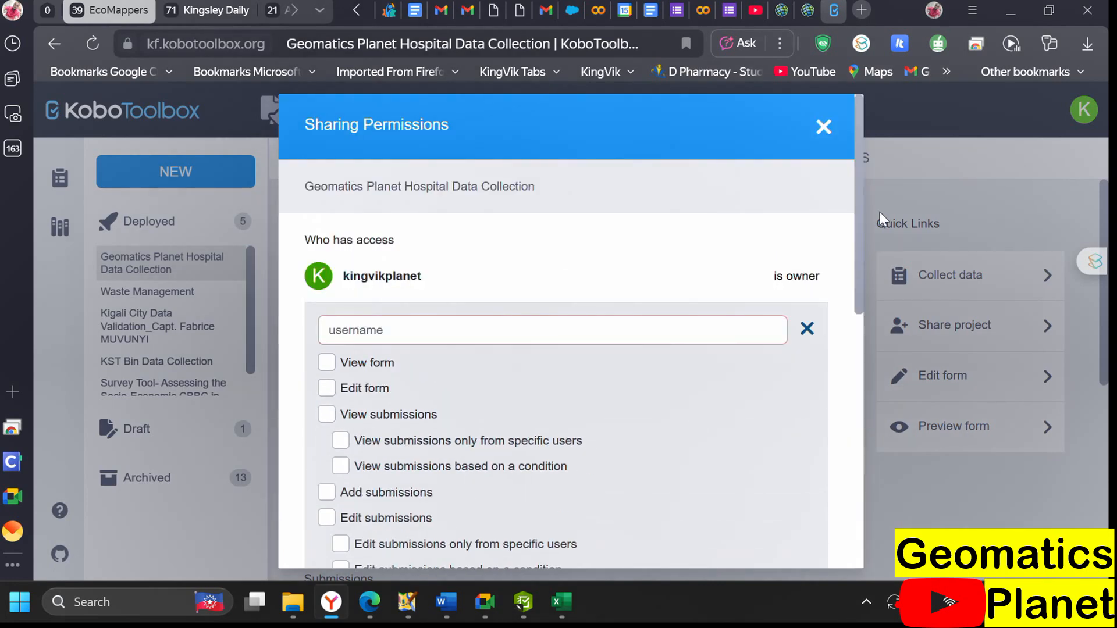
click(823, 127)
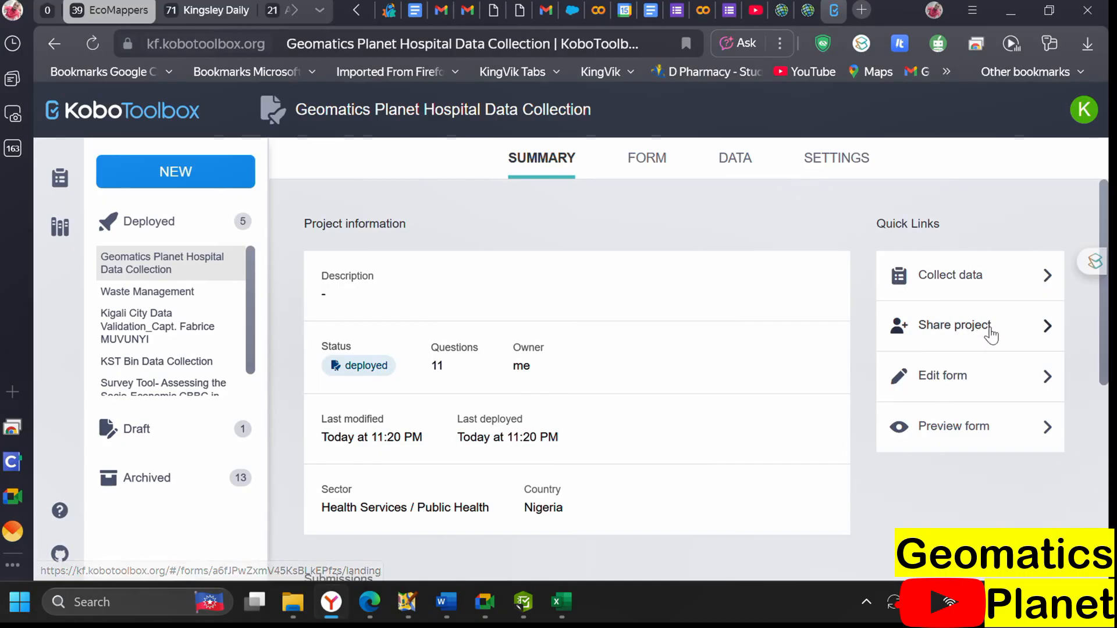
Examine the project's general, media, Connect Projects and REST Services settings
click(836, 158)
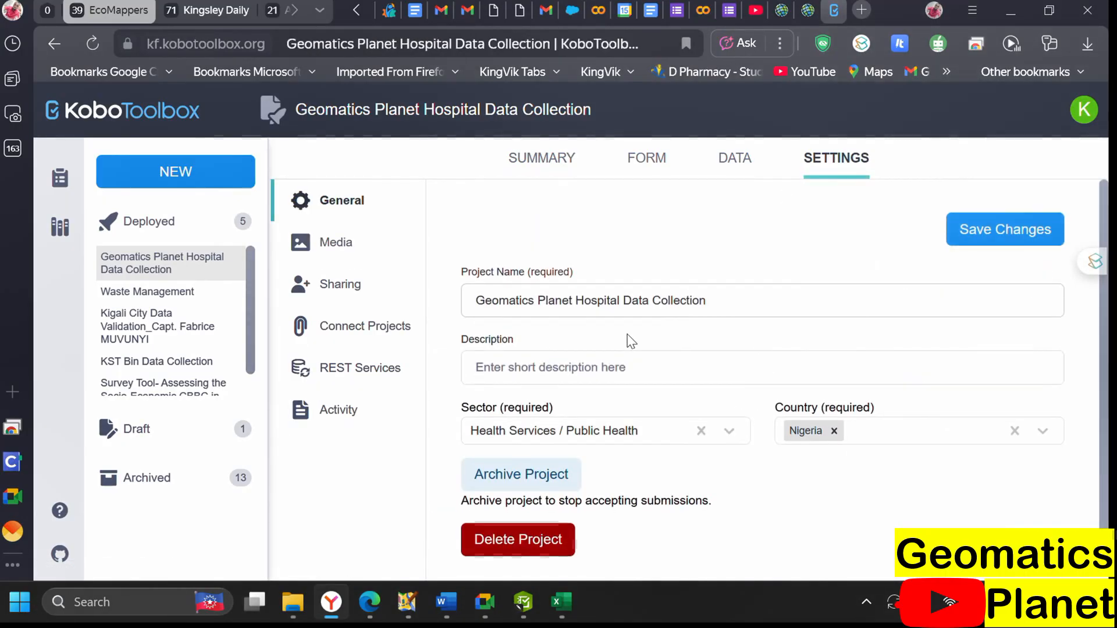
scroll(629, 337, down, 1)
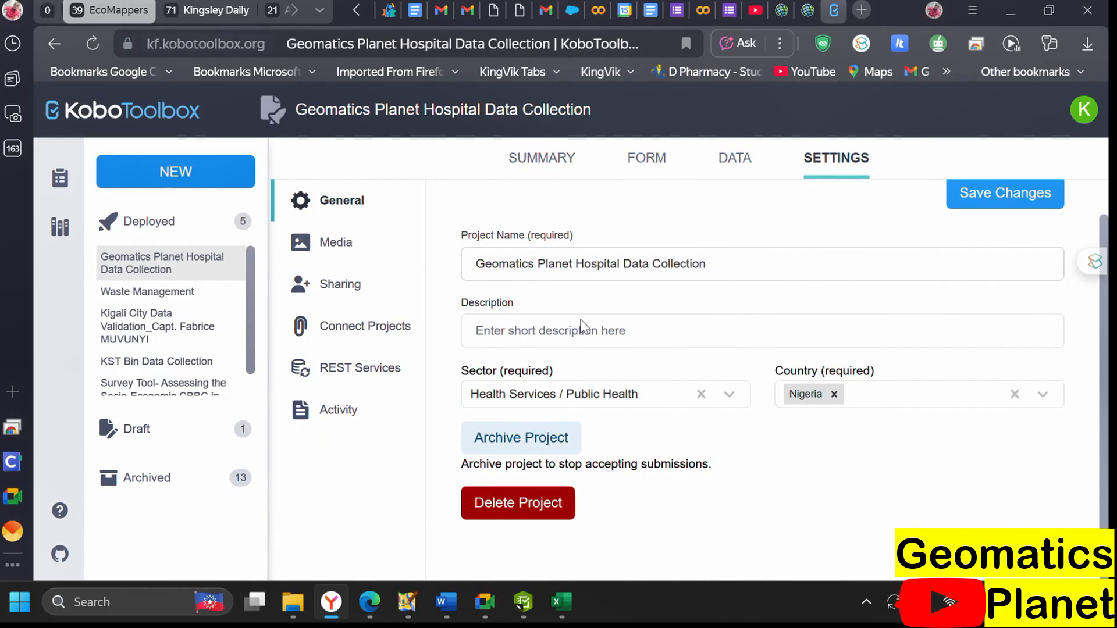
click(337, 247)
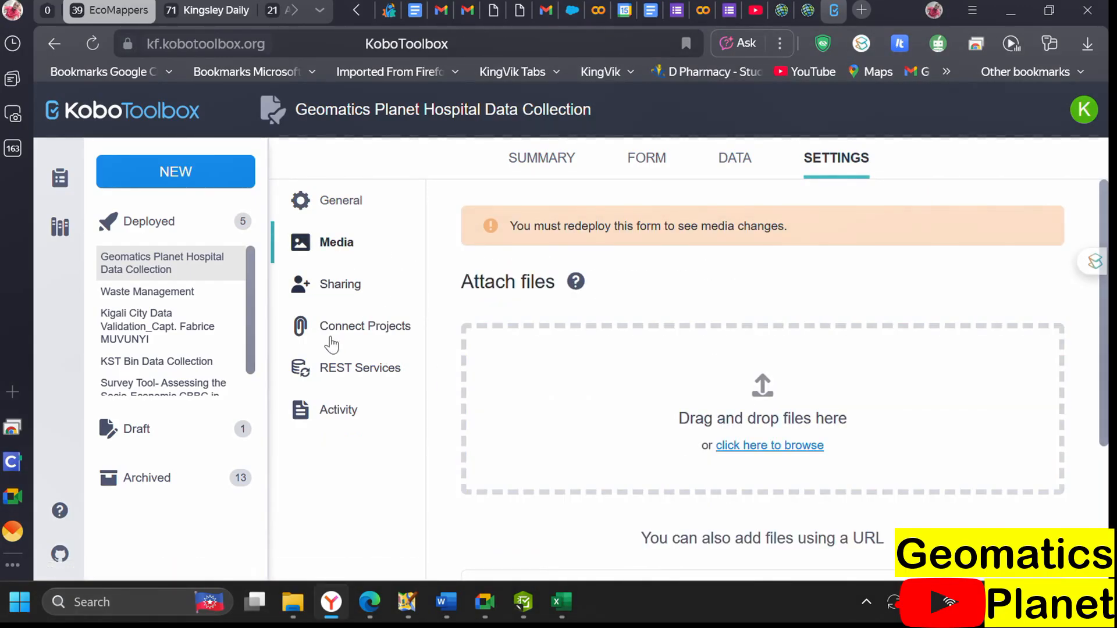
click(365, 328)
scroll(536, 361, down, 2)
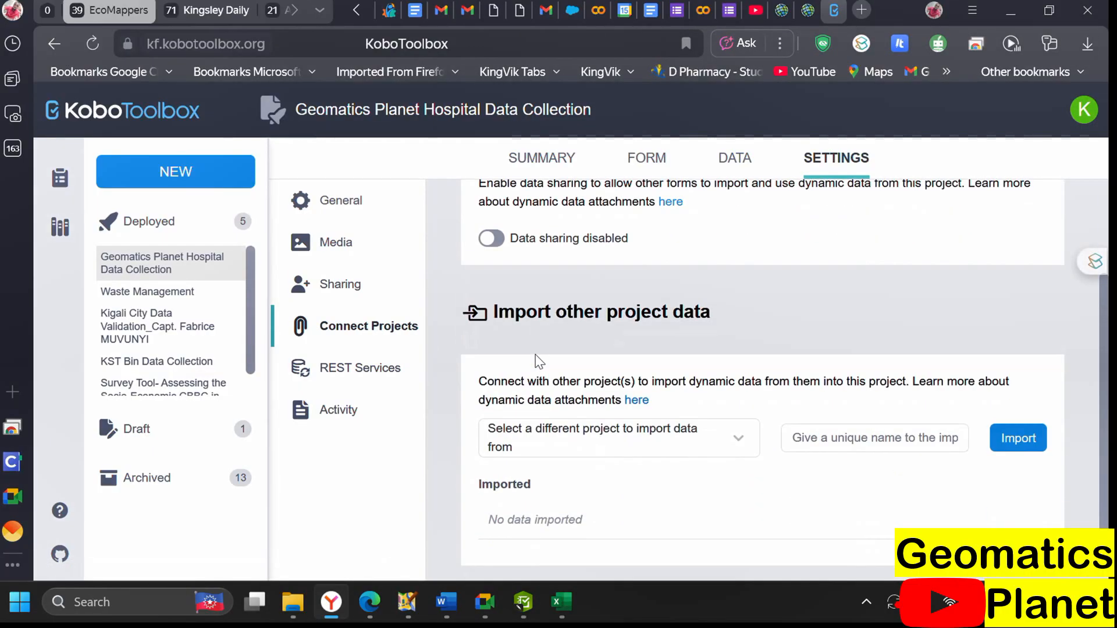
click(383, 381)
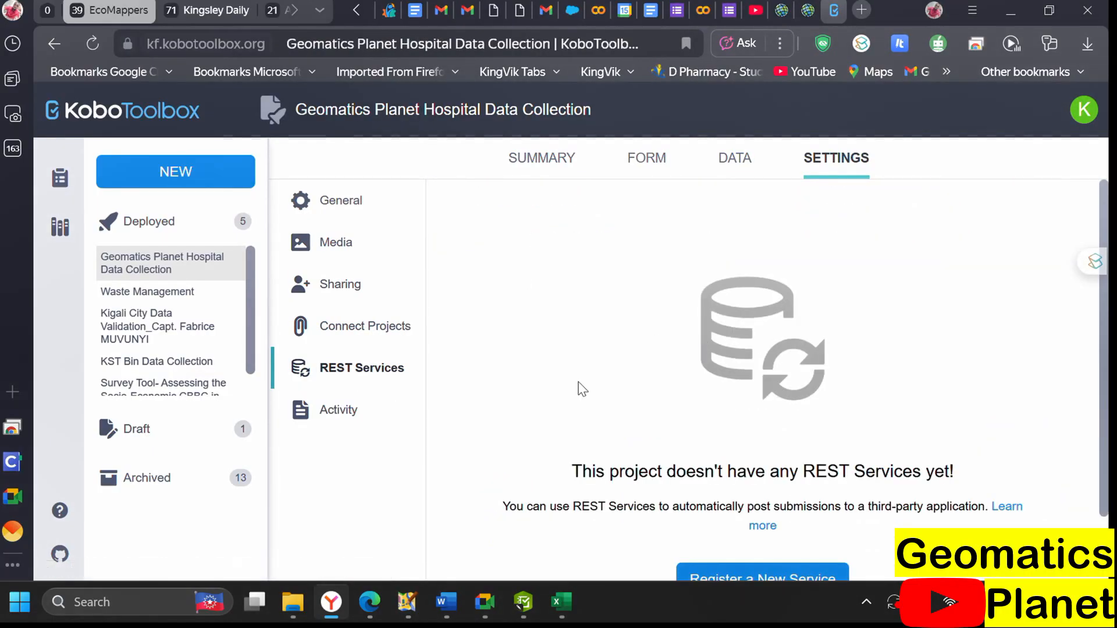
scroll(591, 416, down, 1)
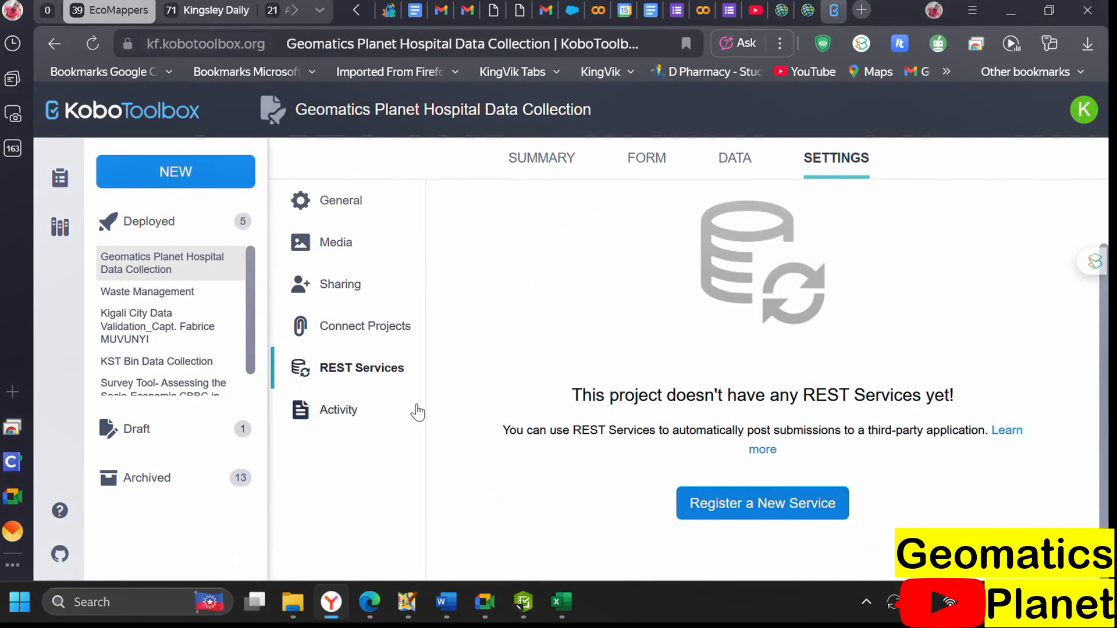
Examine the project's recent activity log from the newest event to the oldest
click(323, 422)
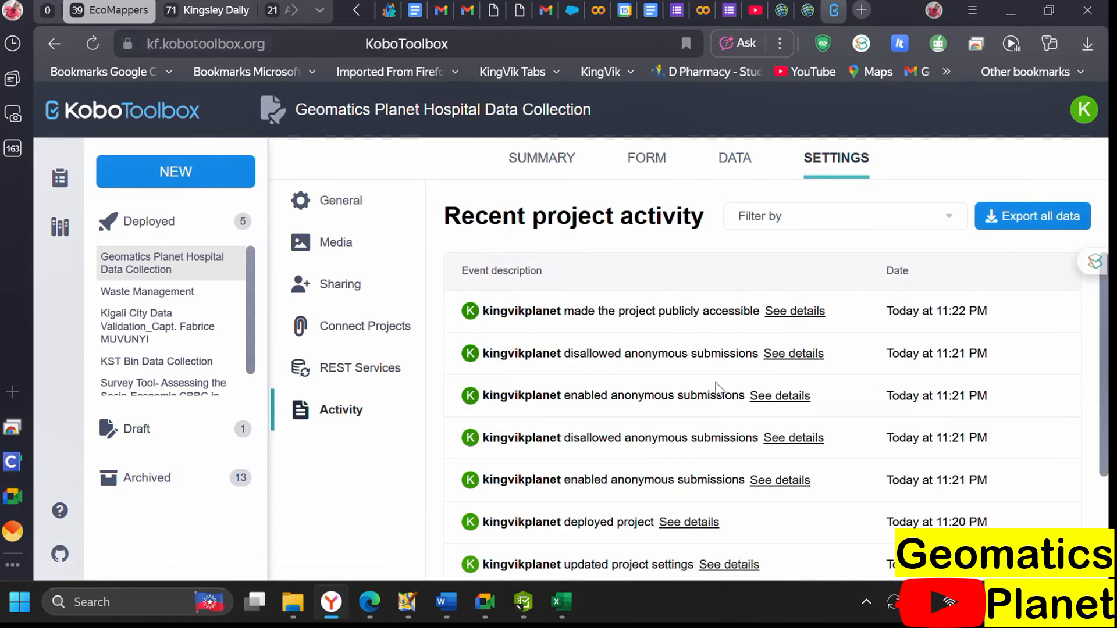
scroll(718, 389, down, 3)
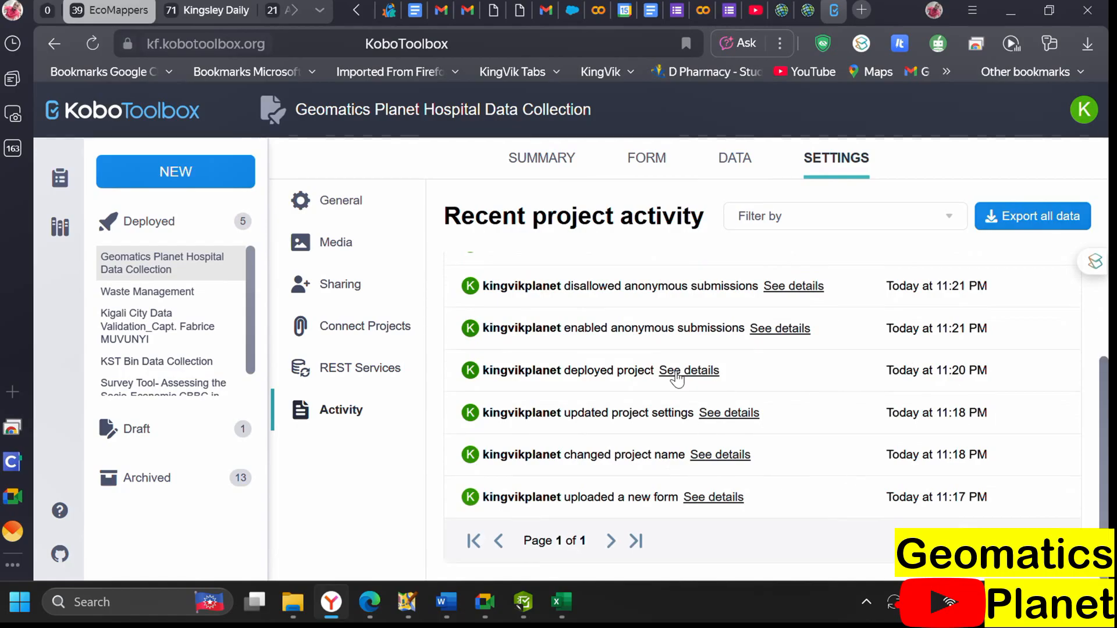
scroll(677, 378, up, 1)
scroll(674, 378, up, 2)
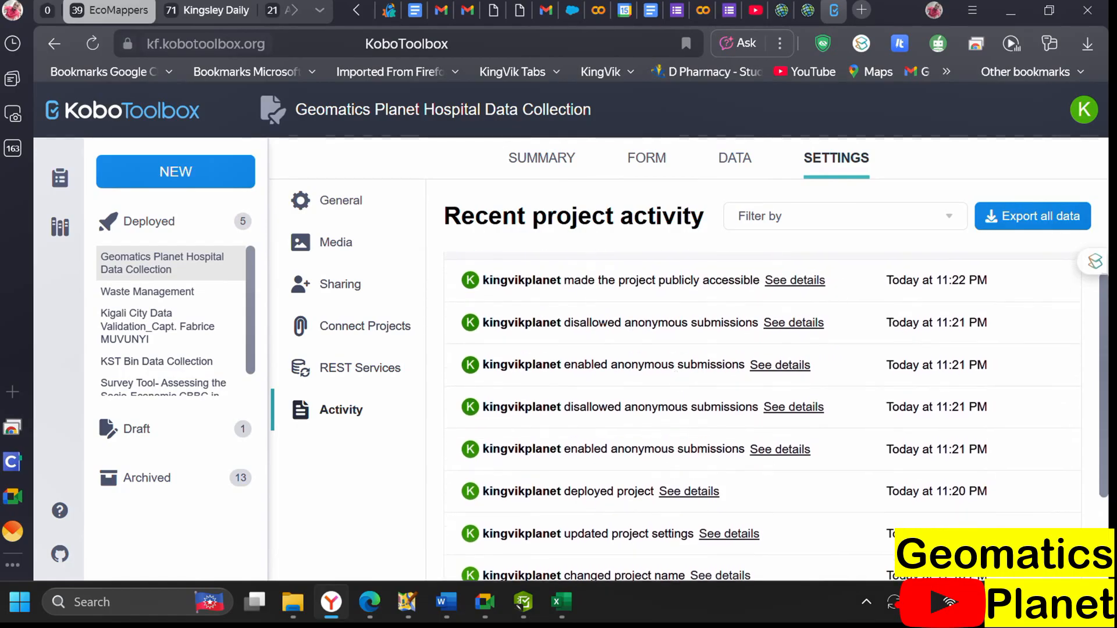
Revisit the project's summary, form and general settings, and open its submitted data table
click(557, 162)
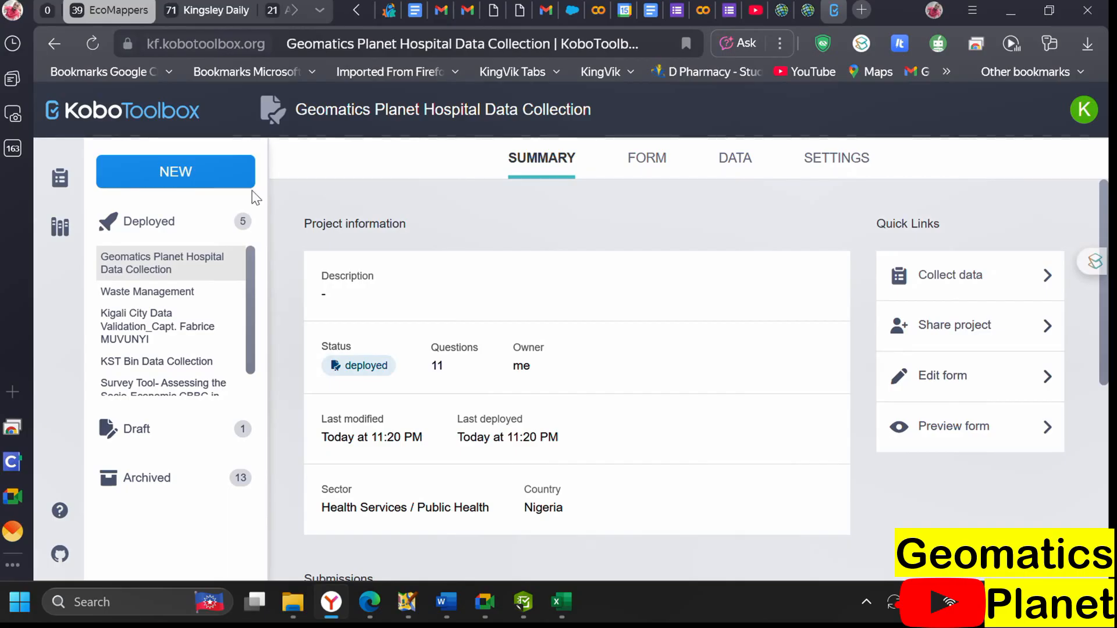
click(202, 272)
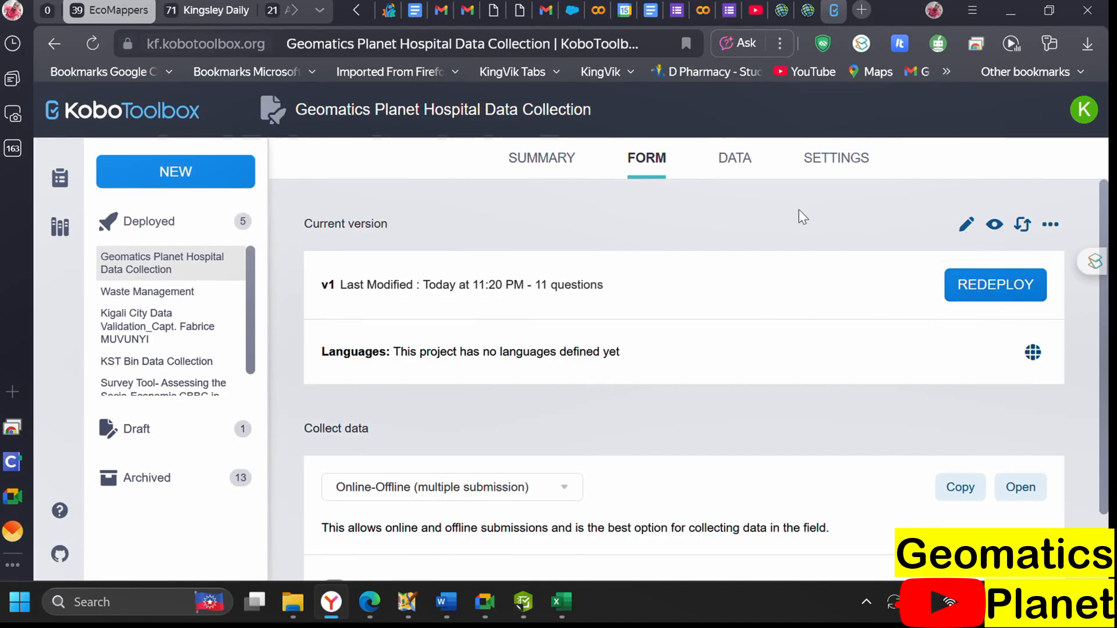
click(835, 166)
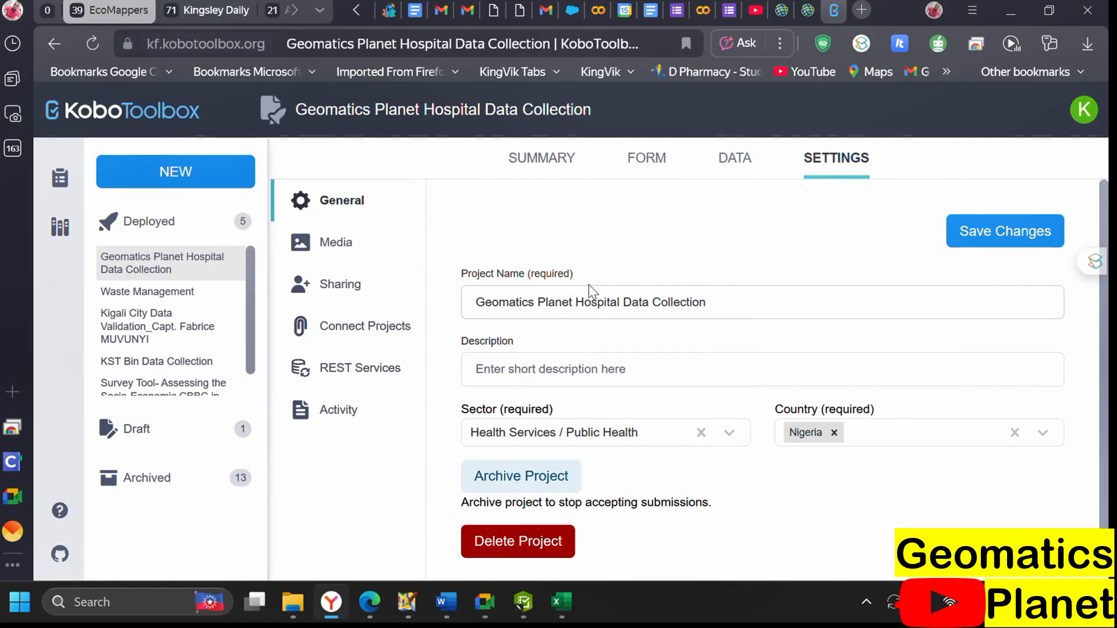
click(732, 157)
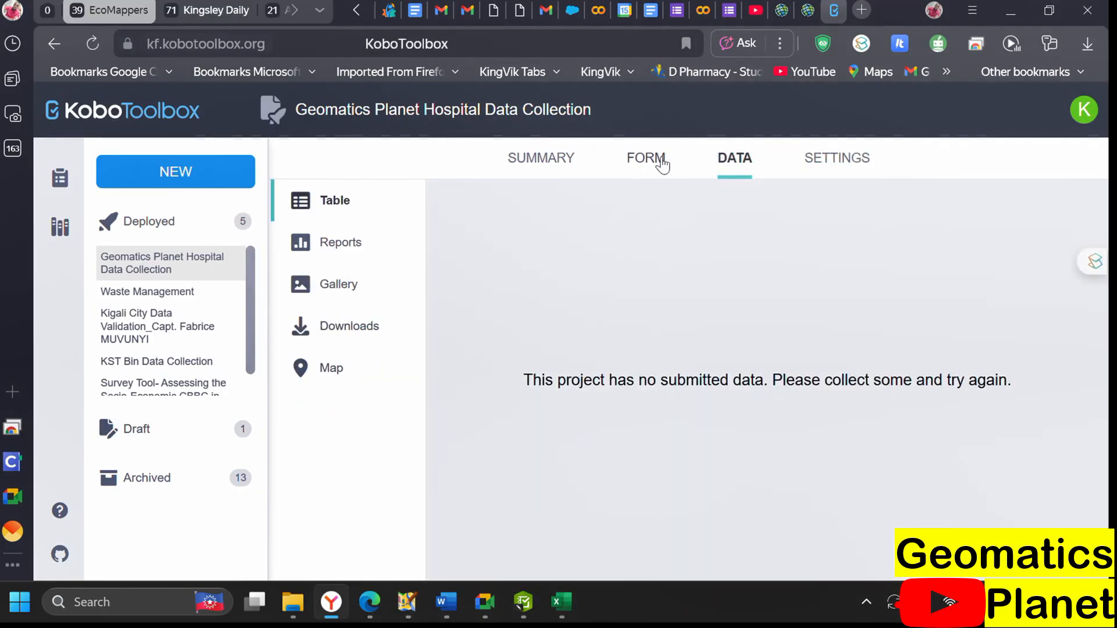
Review the project's general and sharing settings, and open the user permission options for adding a user
click(835, 158)
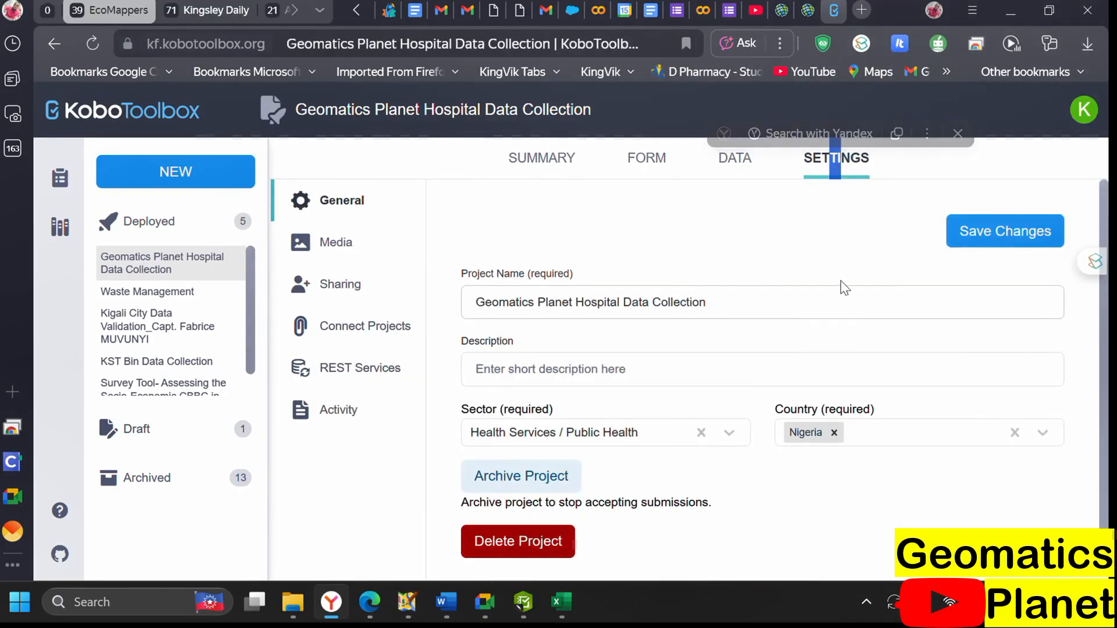
scroll(845, 287, down, 1)
scroll(574, 506, up, 1)
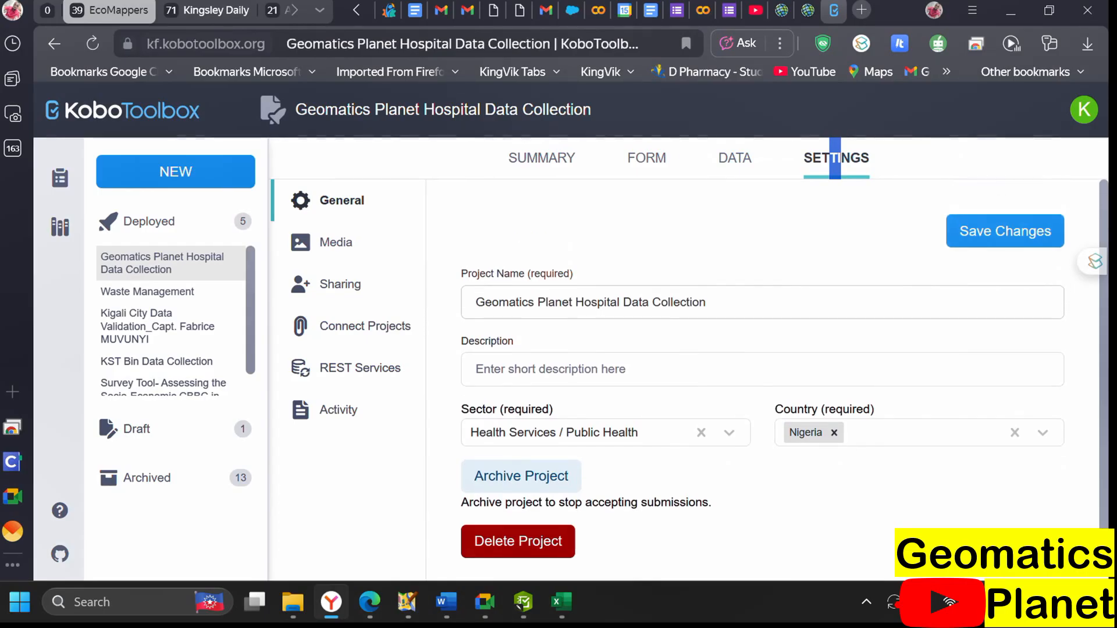
click(362, 281)
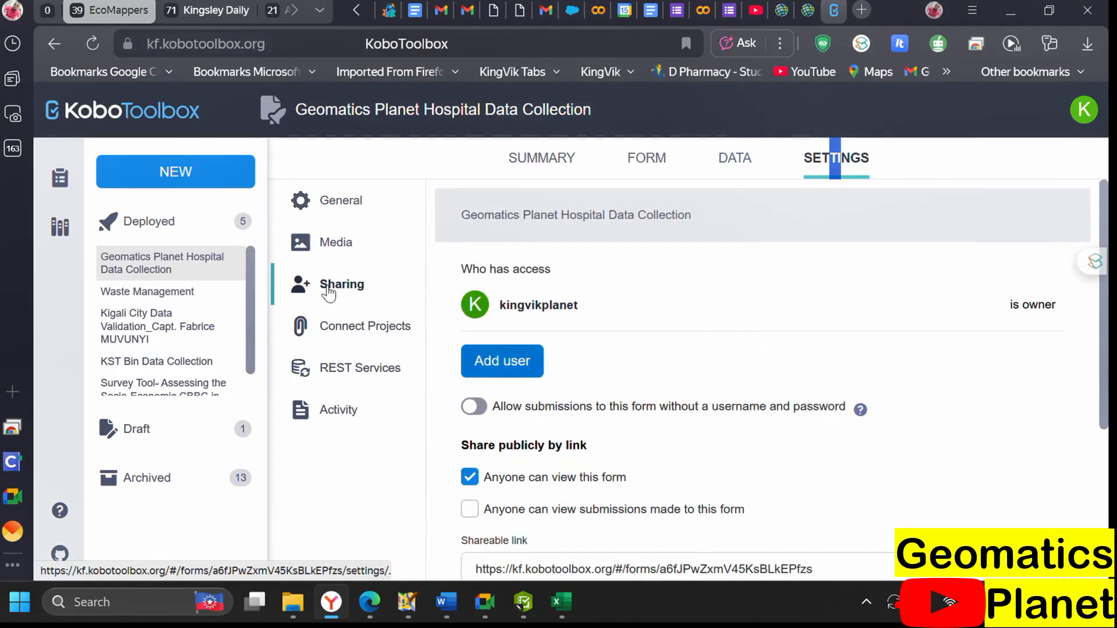
click(511, 361)
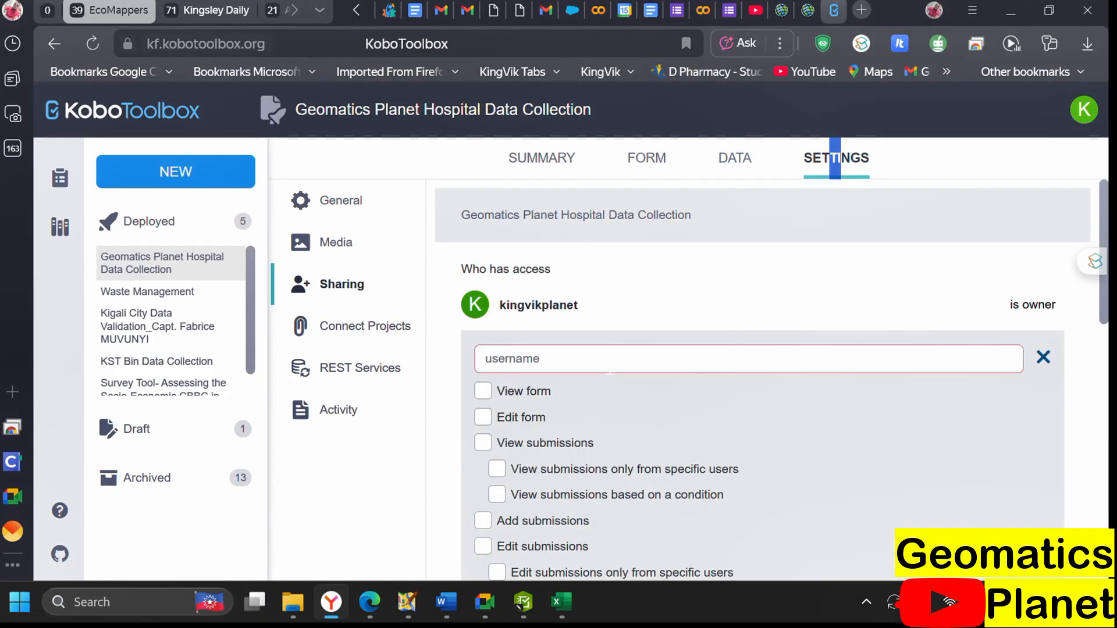
Open the deployed Waste Management project and examine its settings, data and form pages
click(172, 226)
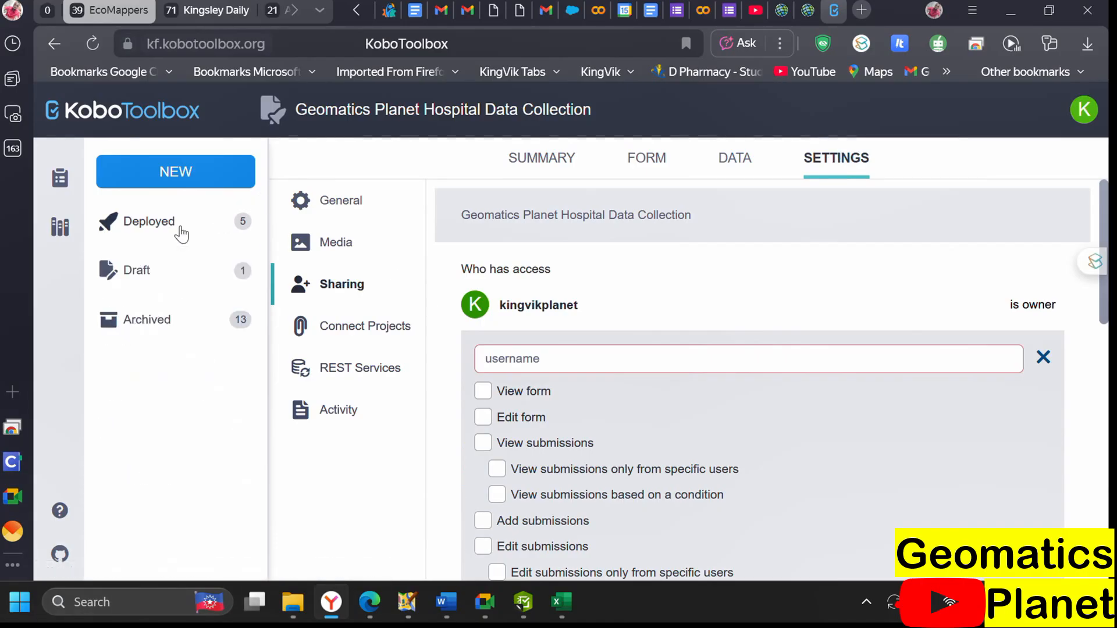
click(218, 228)
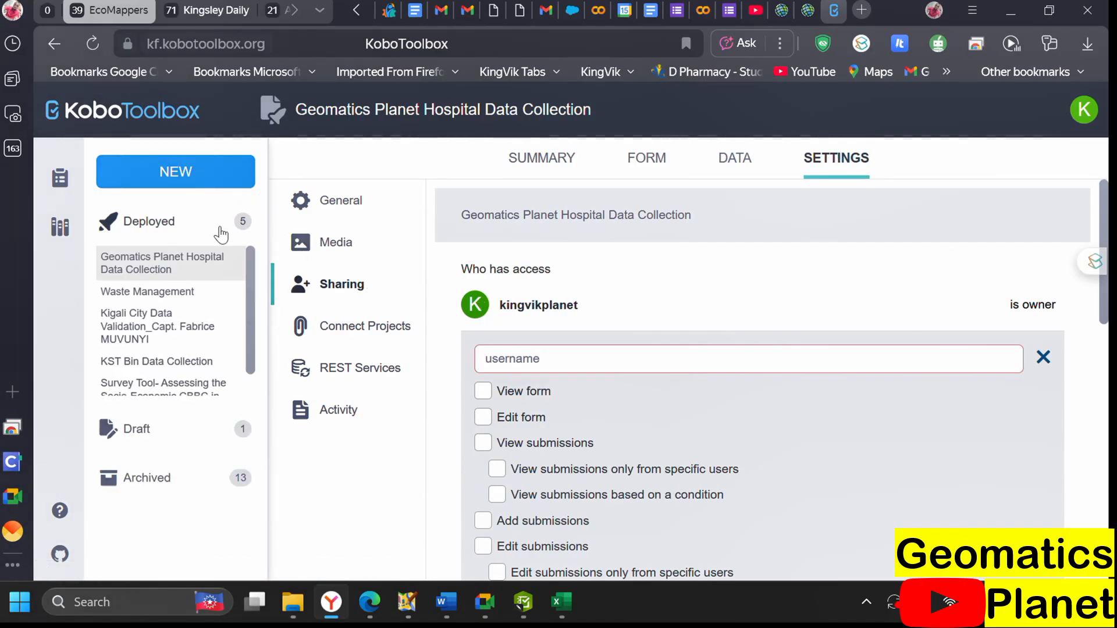
click(182, 301)
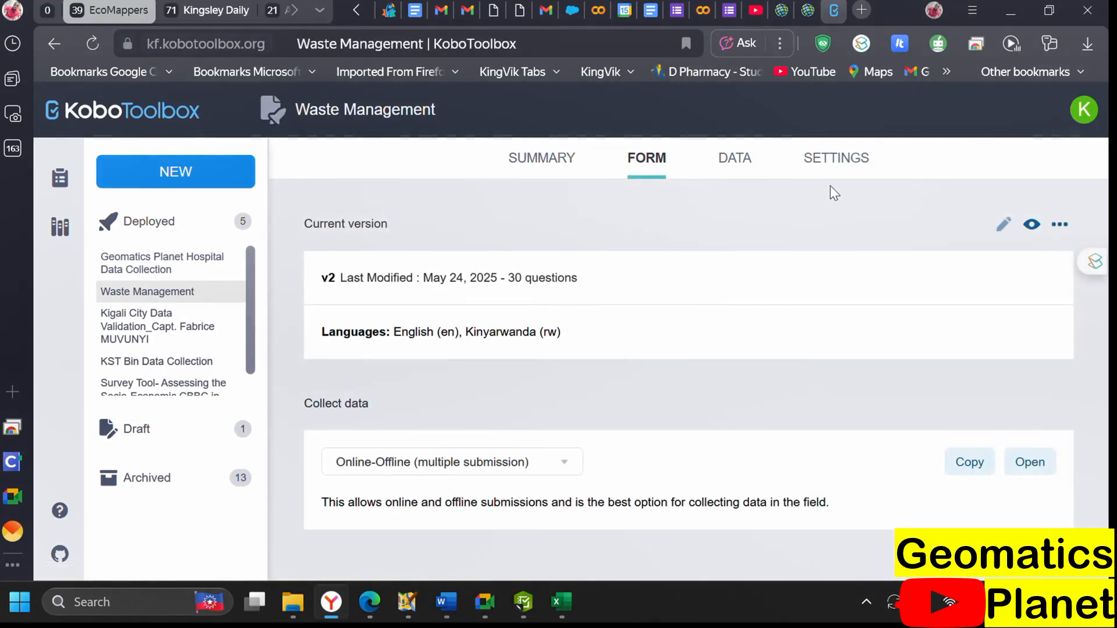
click(829, 170)
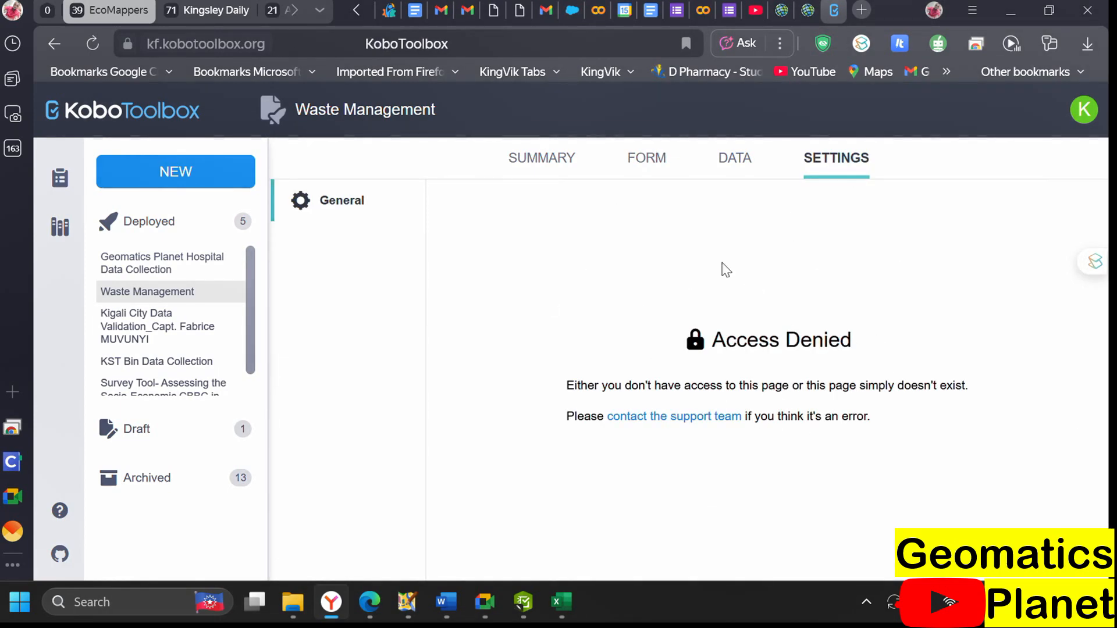
click(732, 179)
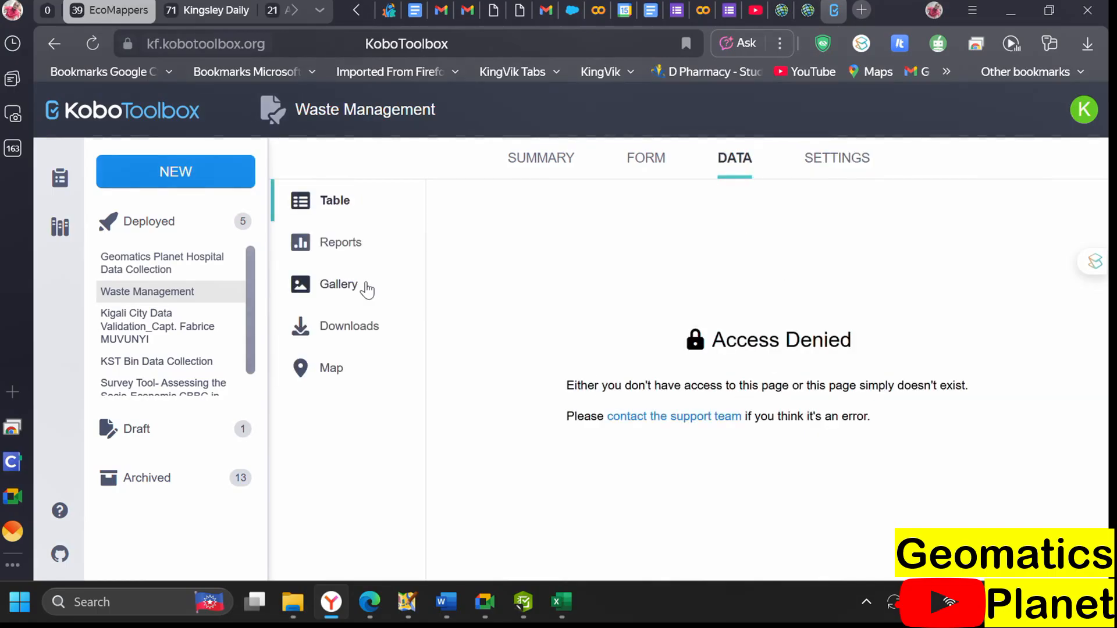
click(630, 172)
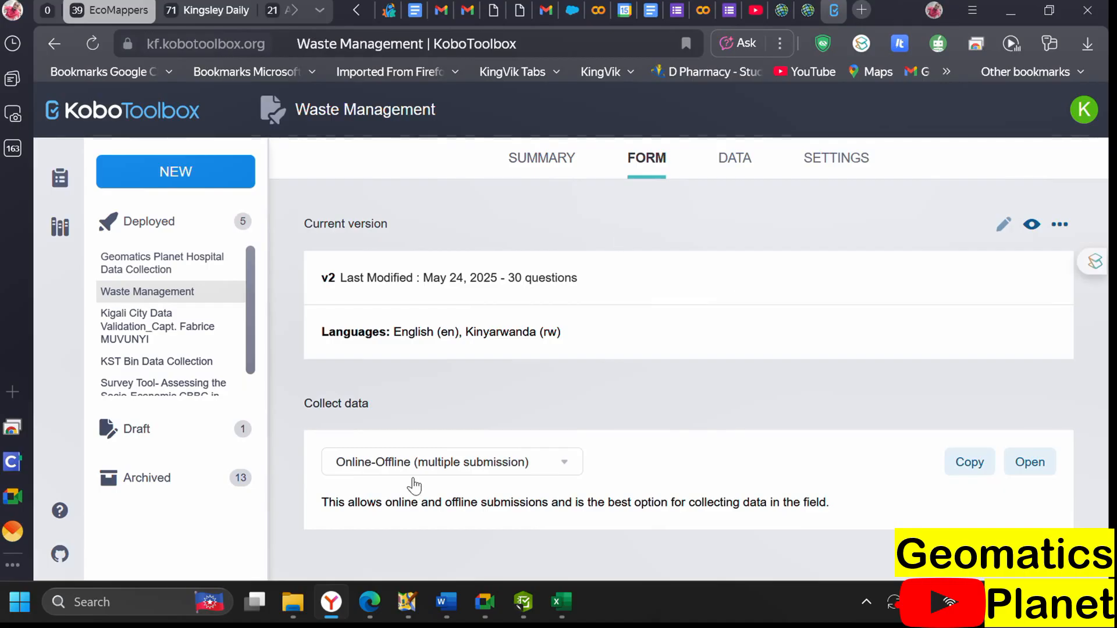
Return to the Geomatics Planet Hospital Data Collection form and examine its available data collection modes
click(200, 263)
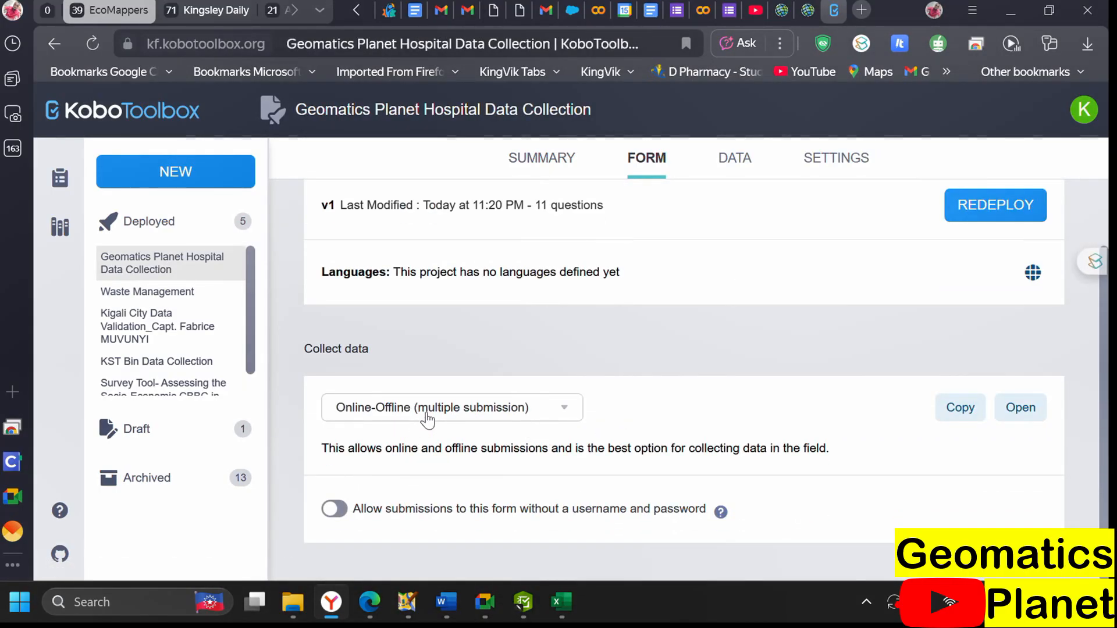
click(534, 411)
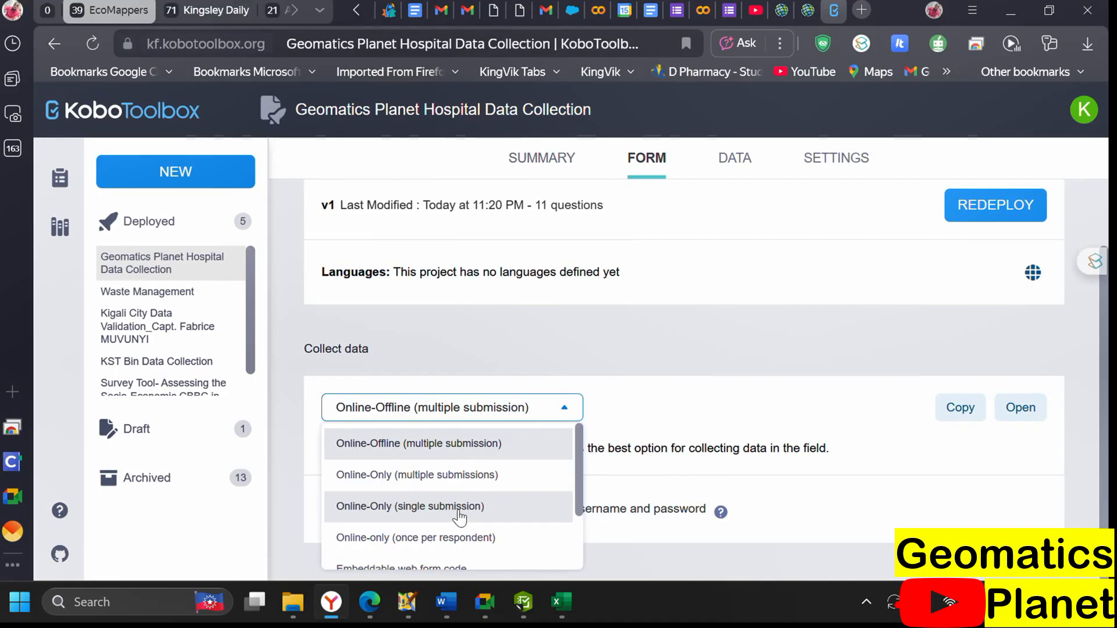
scroll(471, 537, down, 2)
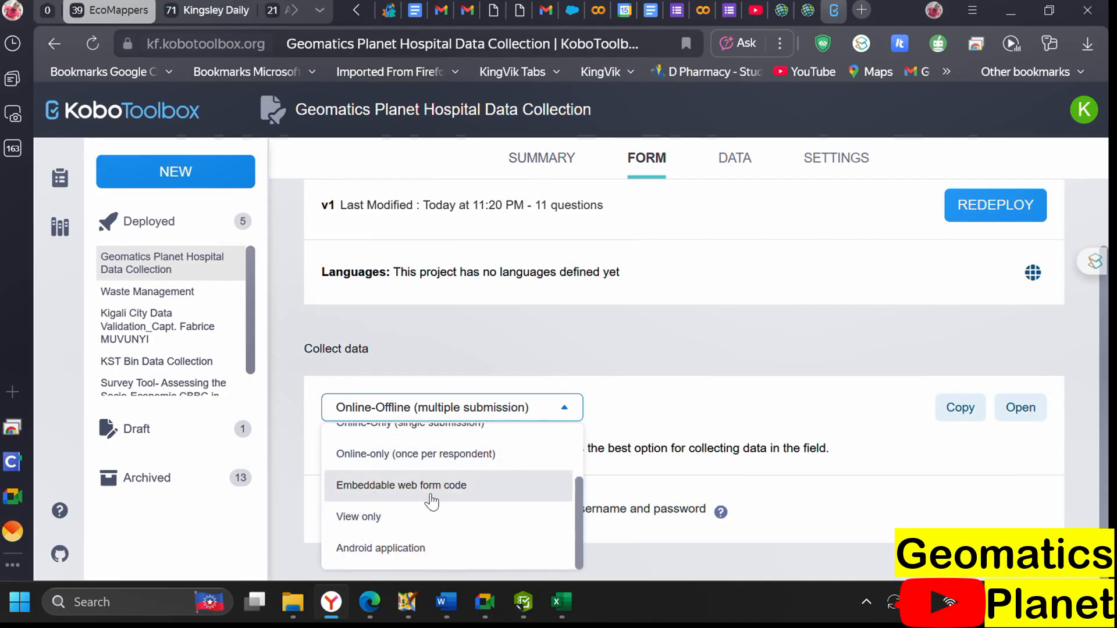
click(663, 398)
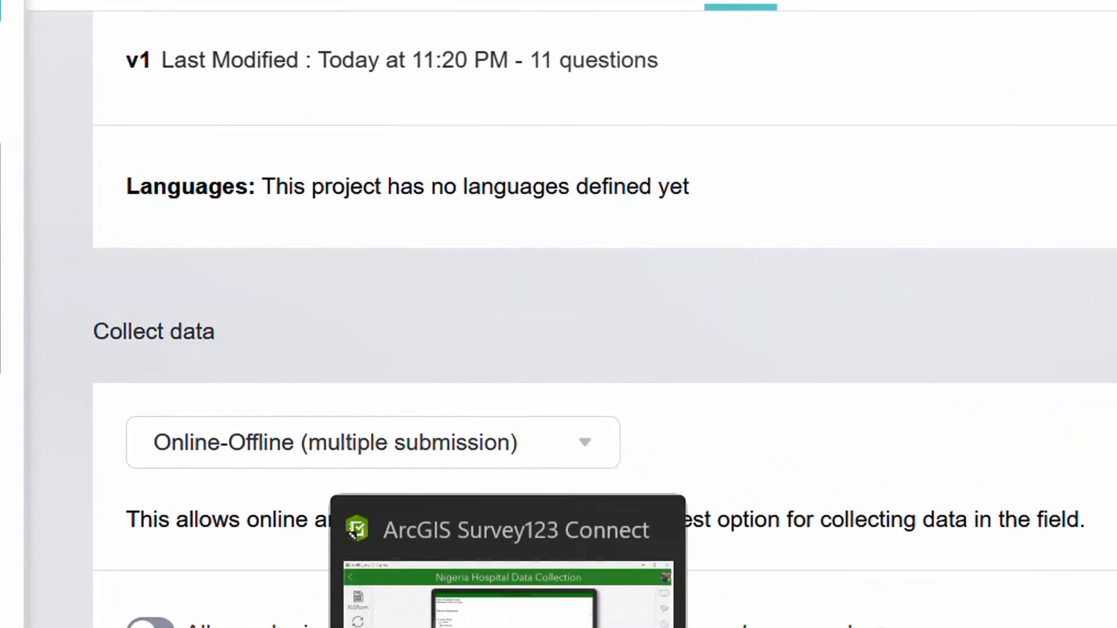
Switch to the Google Meet call and dismiss the notice about the shared screen
mouse_move(471, 627)
click(258, 594)
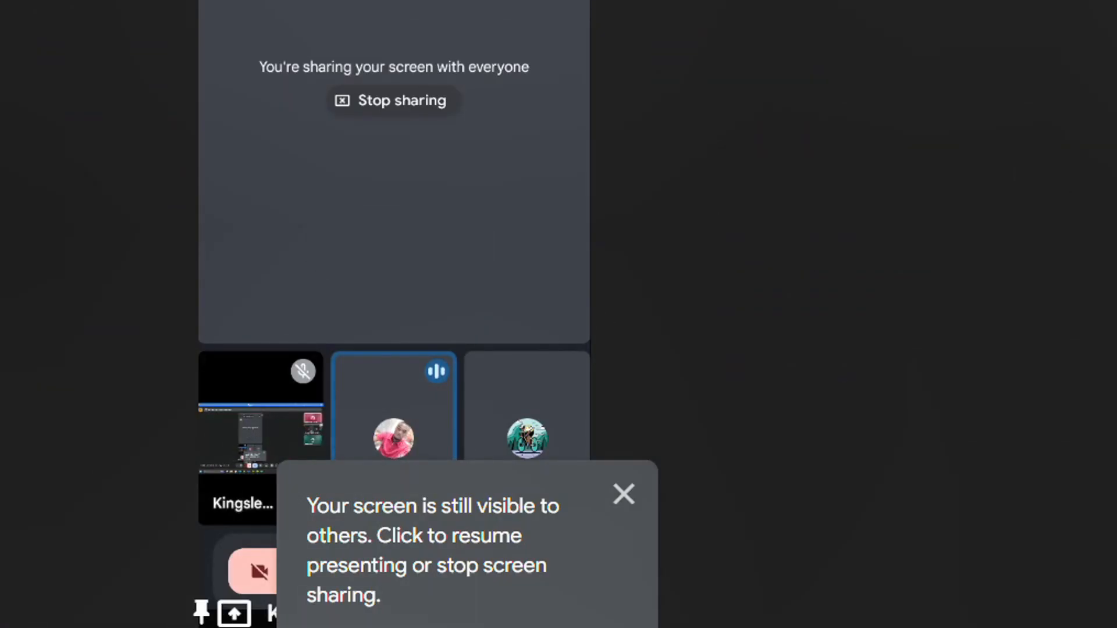
click(633, 498)
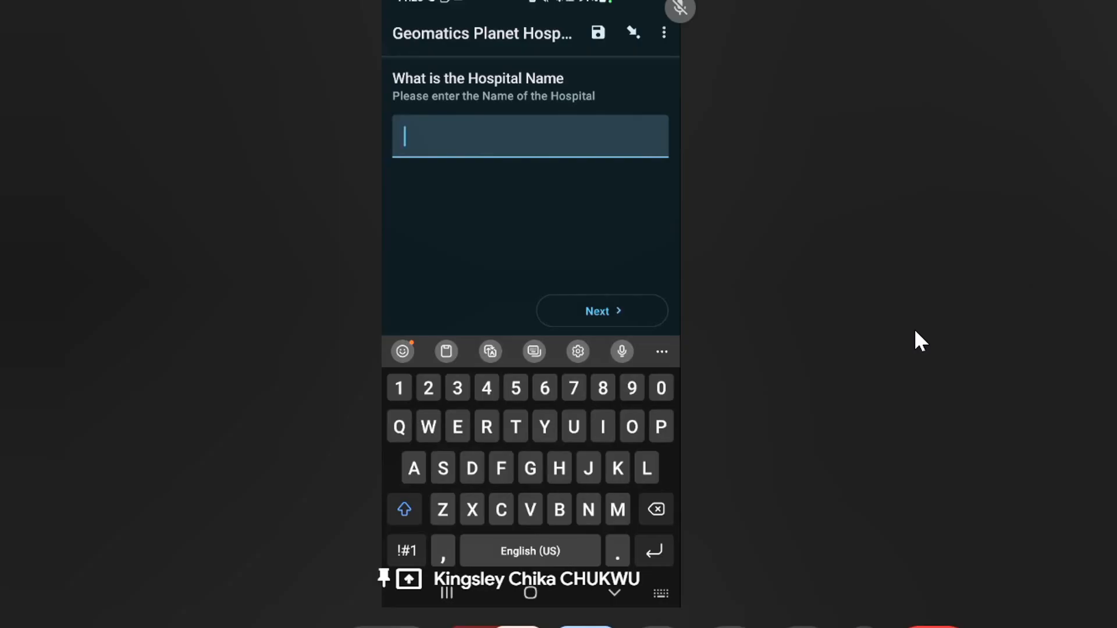
Enter Pablo Hospital as the hospital name in the KoboCollect form on the phone
text(PAB)
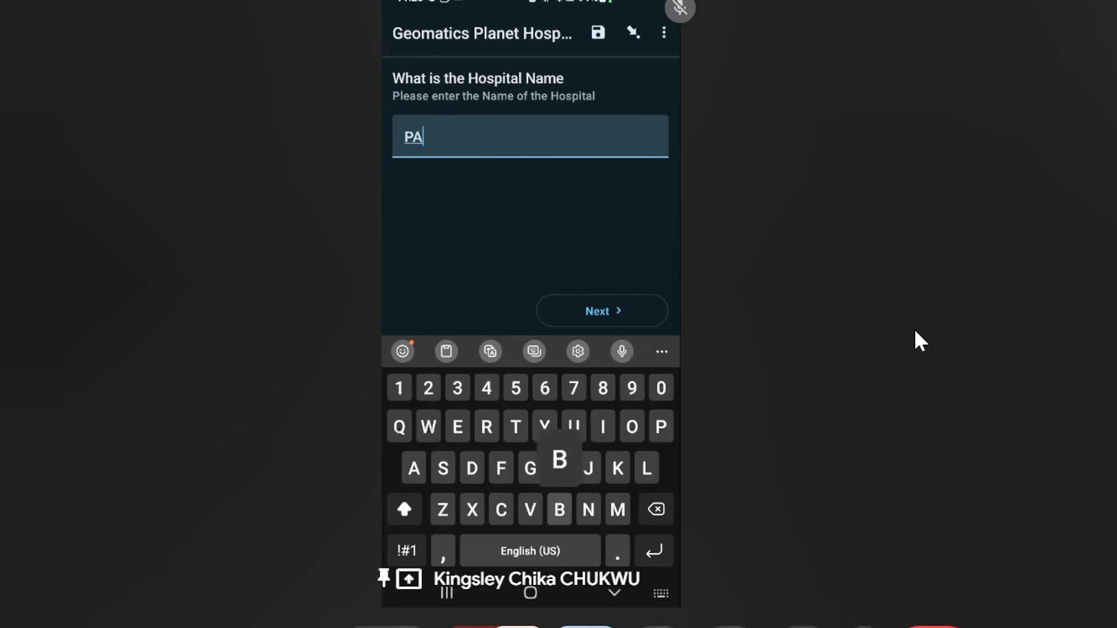
key(BackSpace)
key(BackSpace)
text(a)
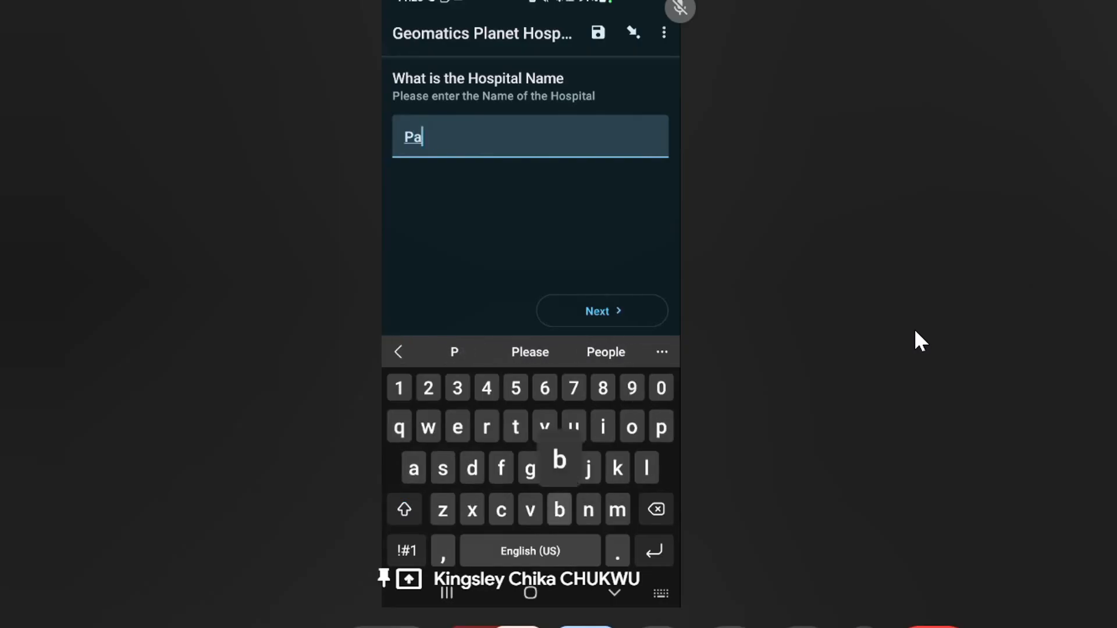
text(blo Ho Hso)
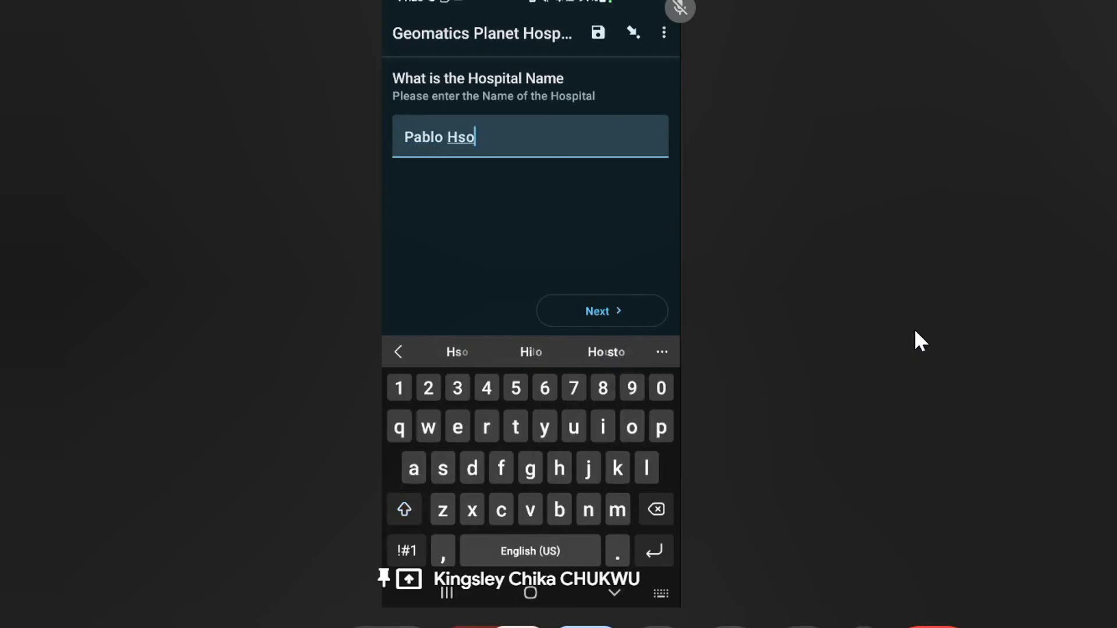
key(BackSpace)
key(BackSpace)
text(Hospital)
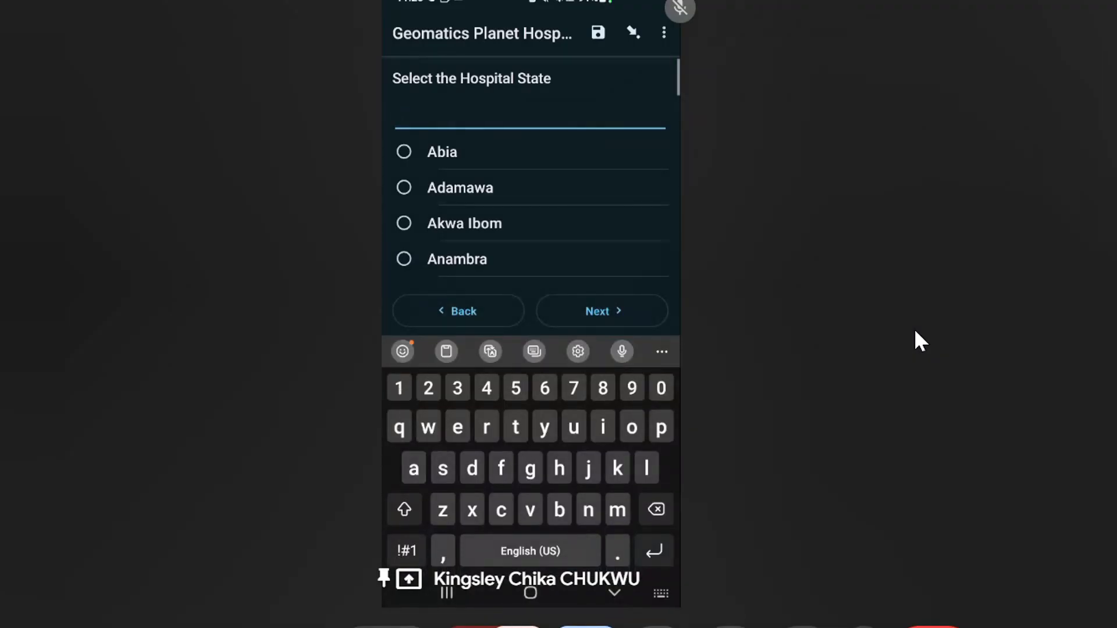
Filter the hospital states by "za" to find Zamfara, and continue to the functional status question
text(,a)
key(BackSpace)
key(BackSpace)
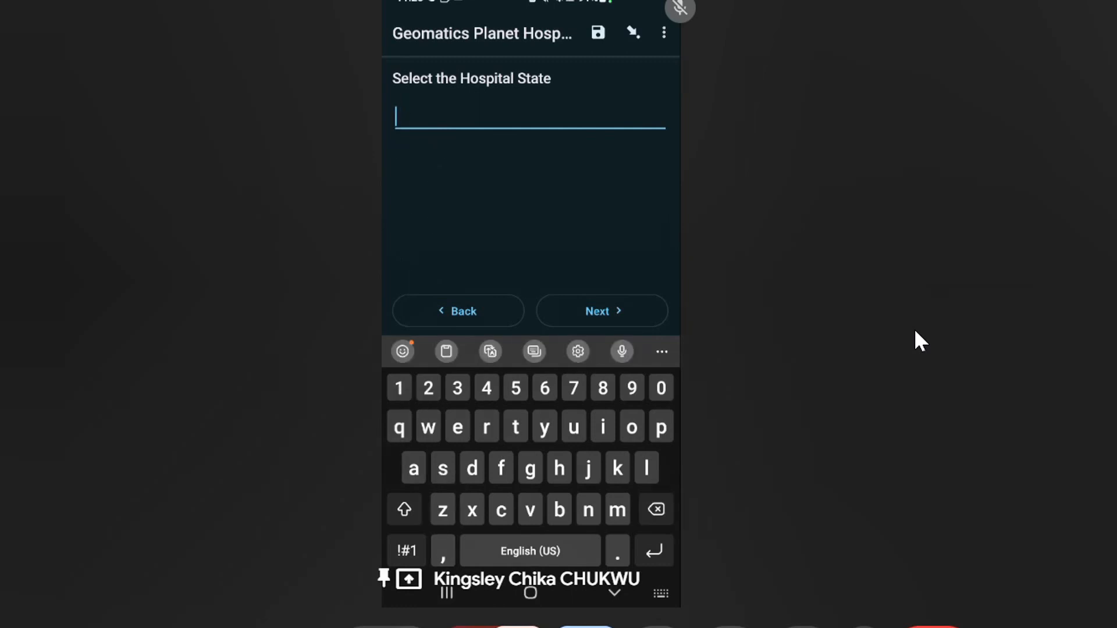
text(za)
key(BackSpace)
key(BackSpace)
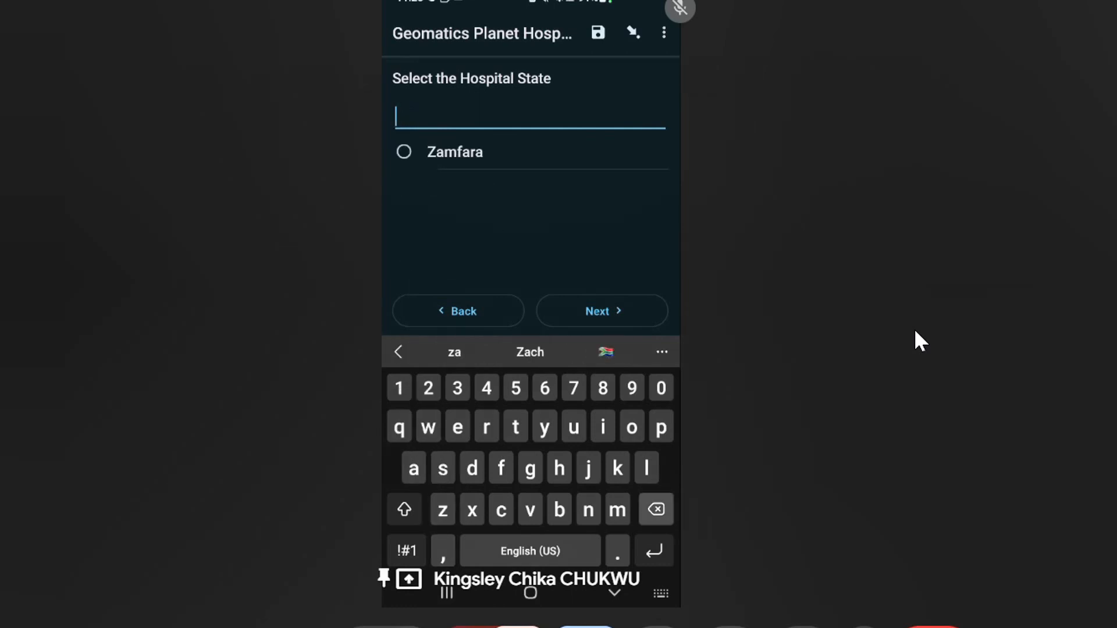
text(k)
key(BackSpace)
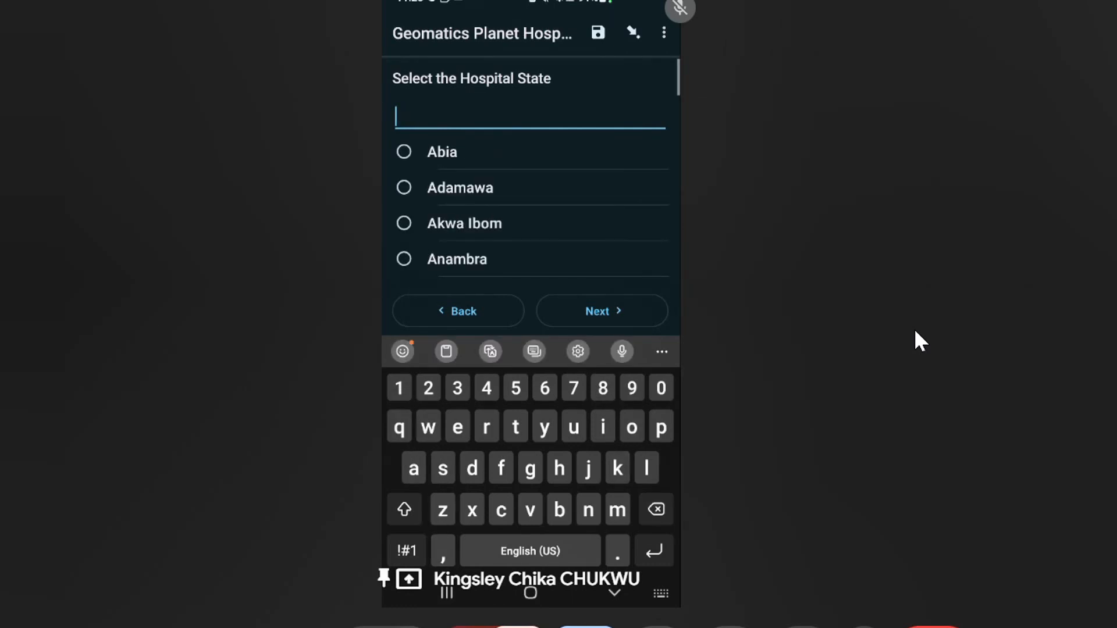
text(za)
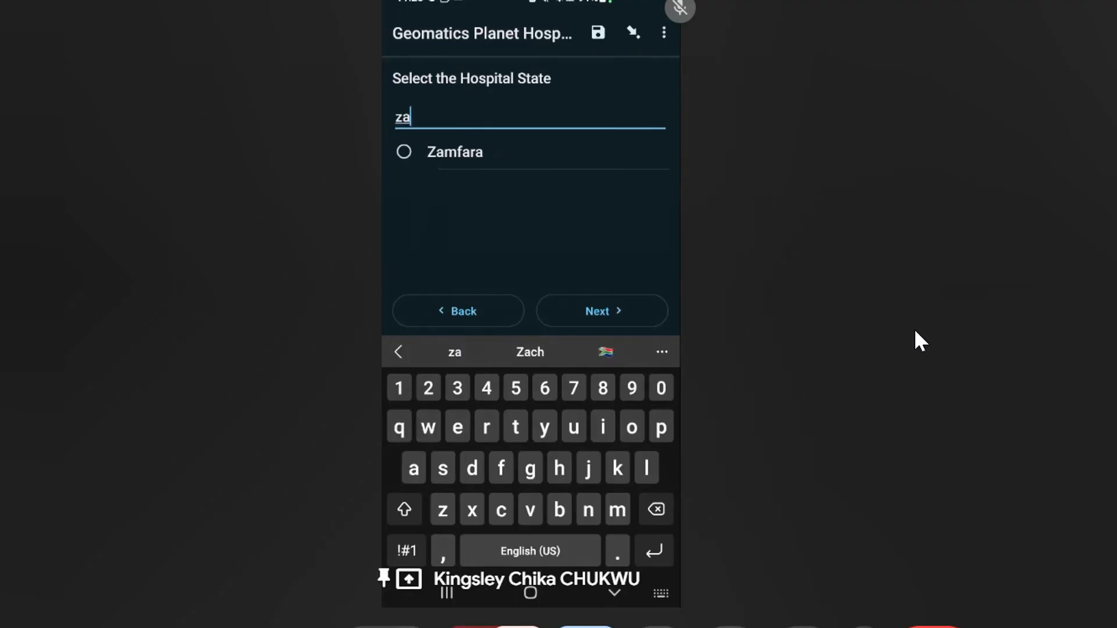
click(602, 311)
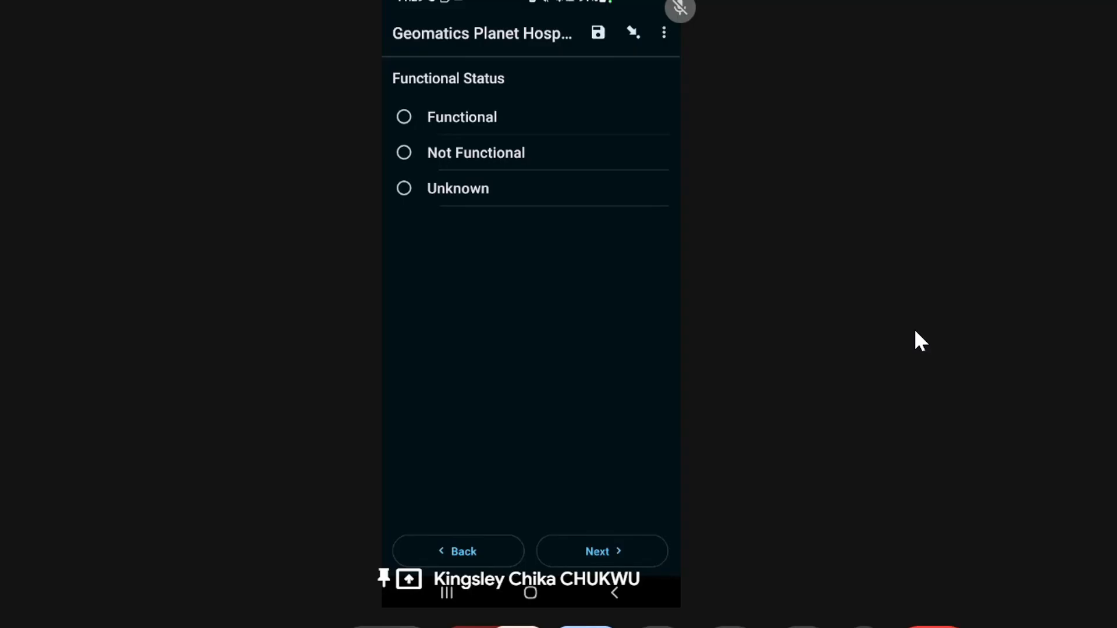
Answer functional status with Unknown, ownership with Government, capacity with 50 beds and Above, and operating hour with Limited Hours
click(403, 188)
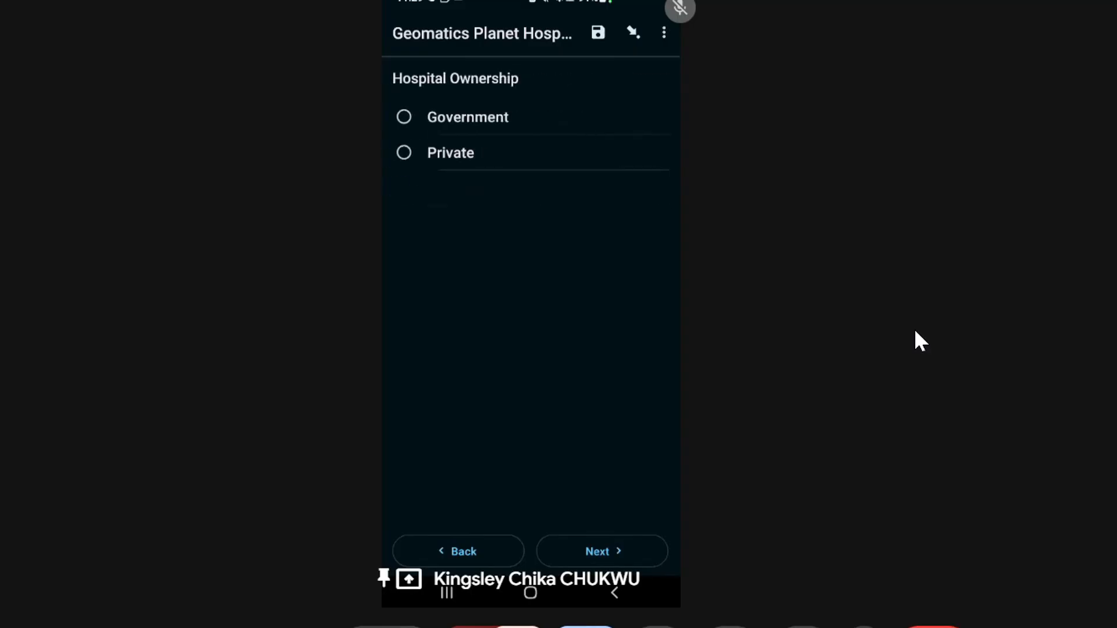
click(404, 117)
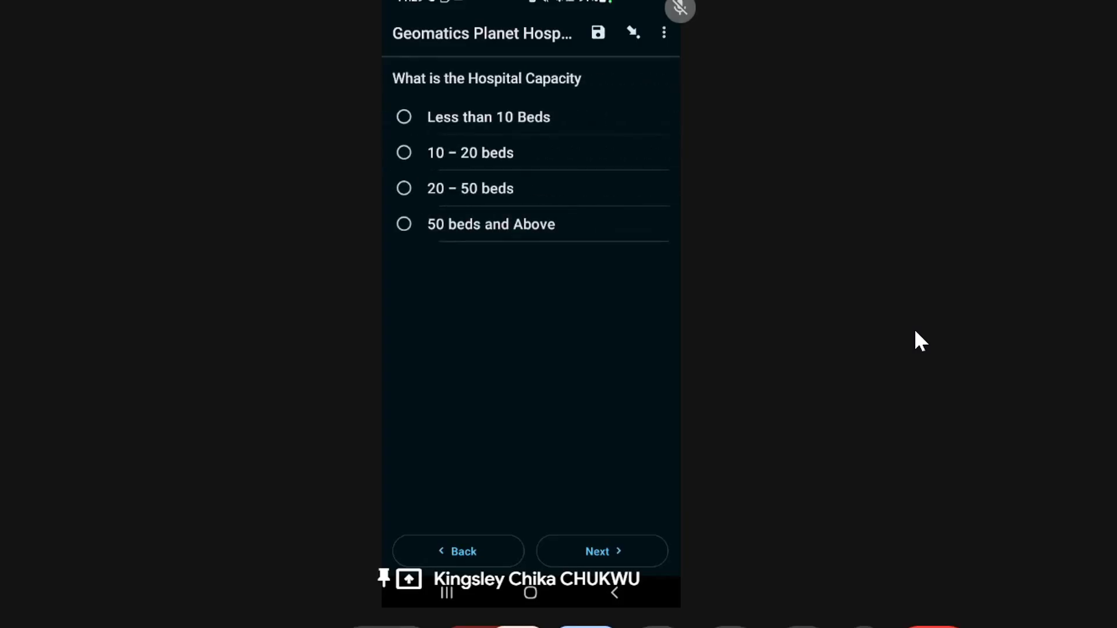
click(403, 224)
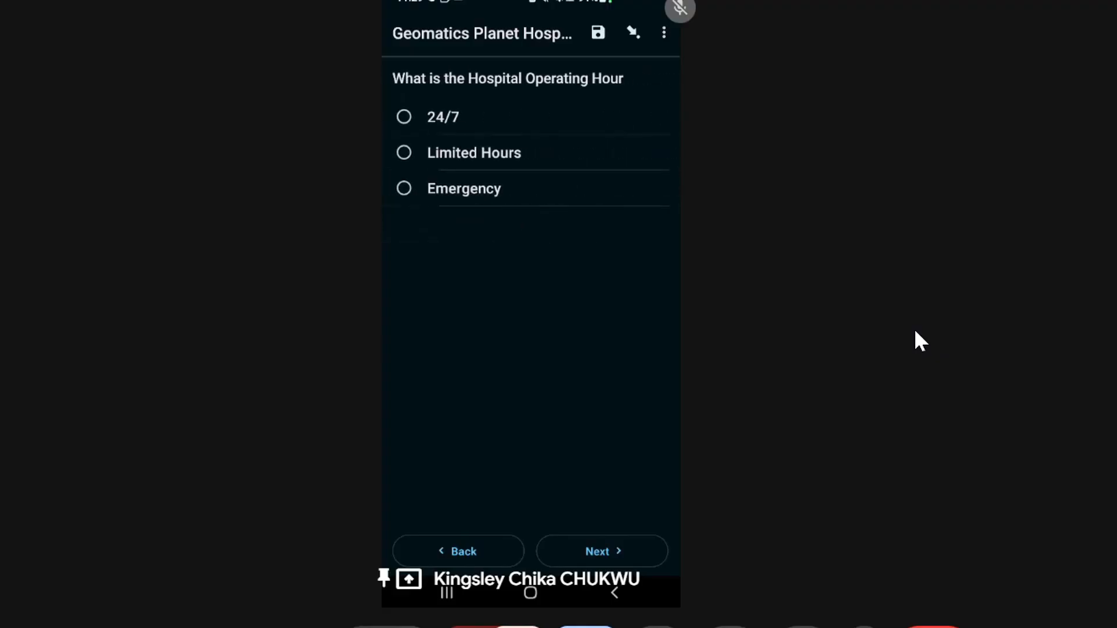
click(404, 153)
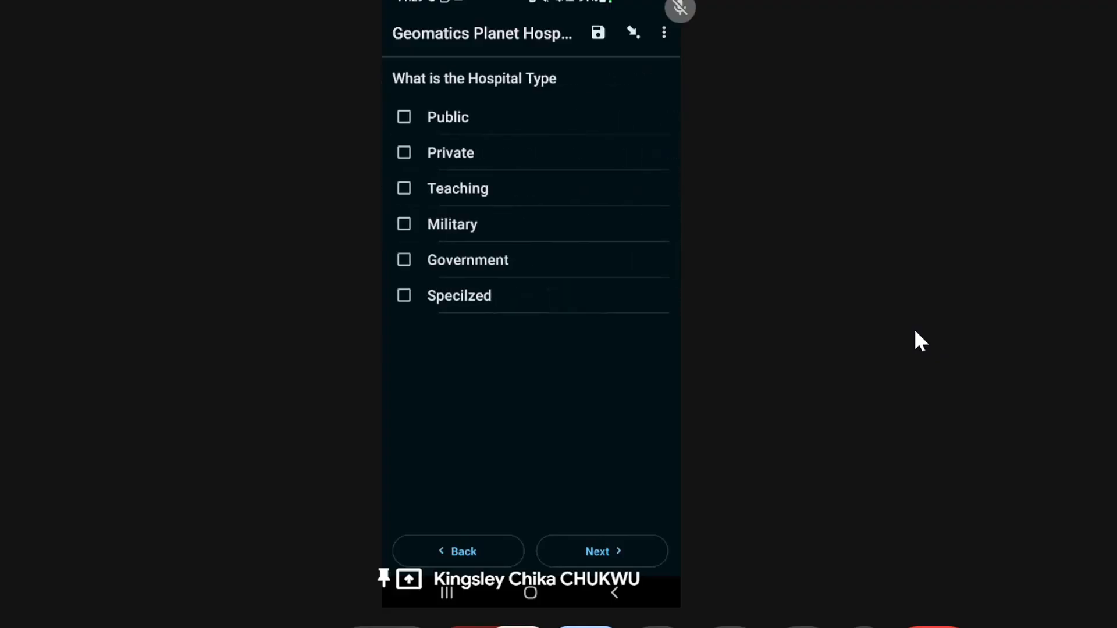
Mark the hospital type as Military and Private, and continue through the form
click(404, 224)
click(404, 153)
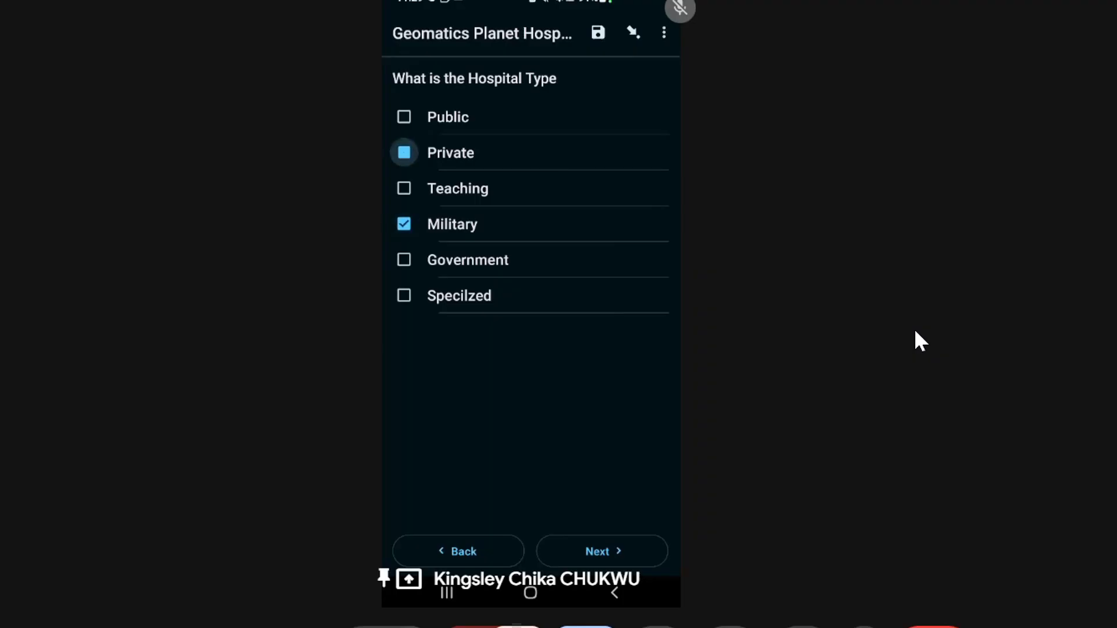
drag(611, 349, 442, 349)
click(403, 224)
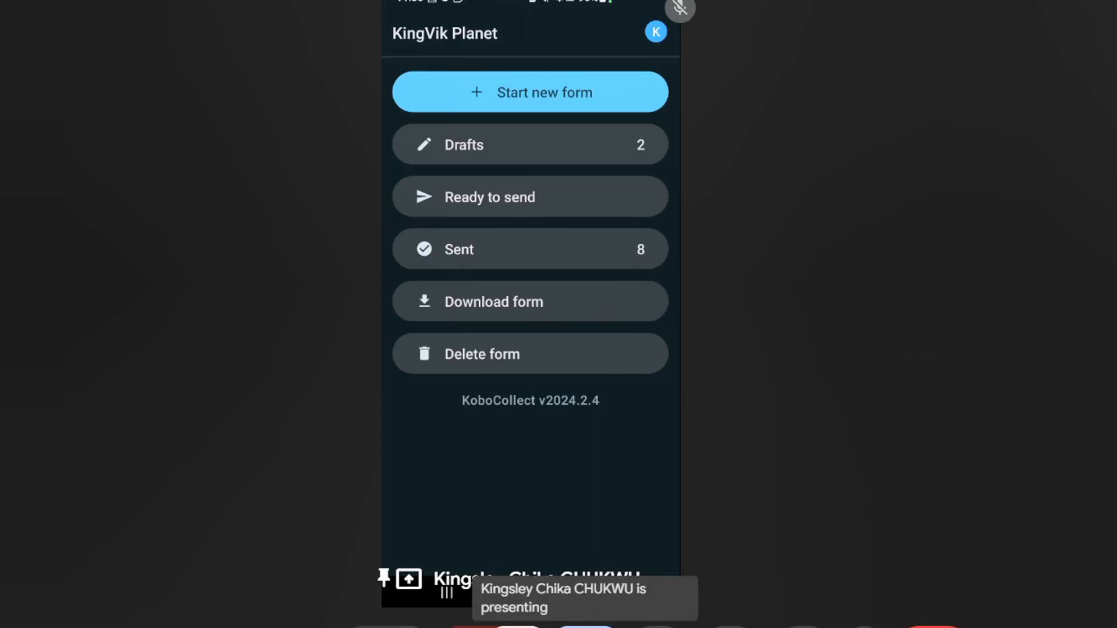
Resume presenting the computer screen in the Google Meet call, taking over from the phone
click(586, 627)
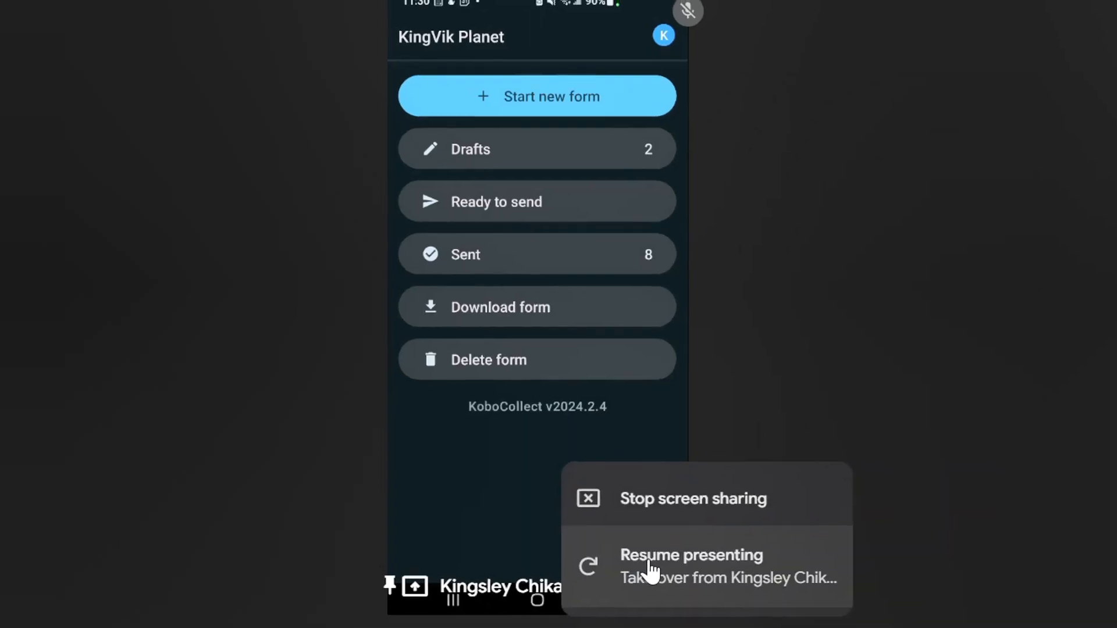
click(644, 564)
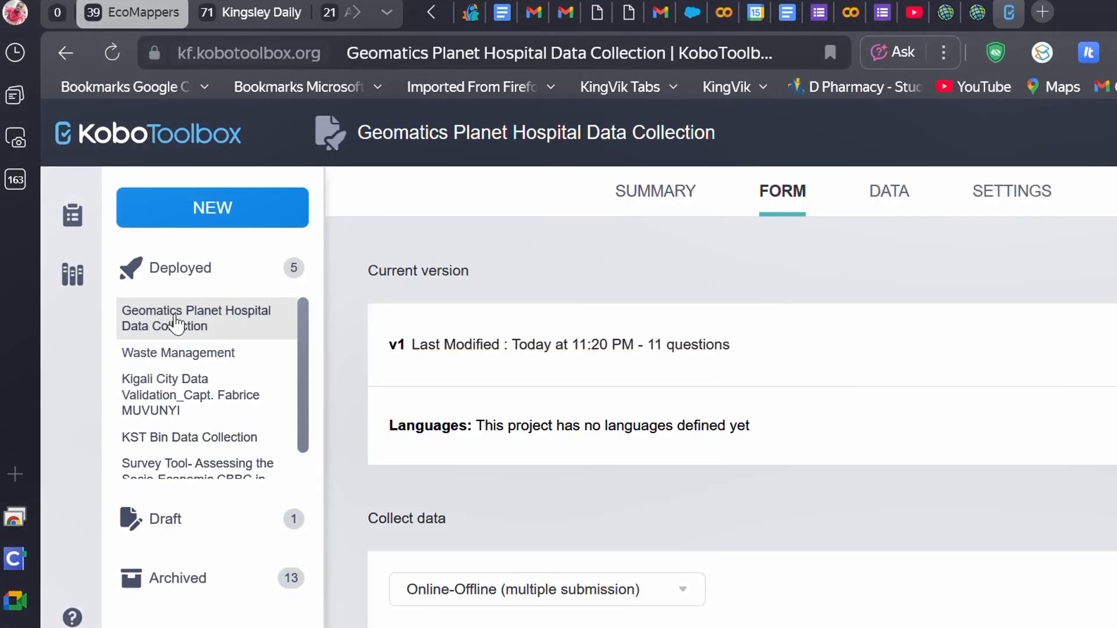
Reload the hospital project in KoboToolbox and examine the submissions chart and totals on its summary
click(107, 47)
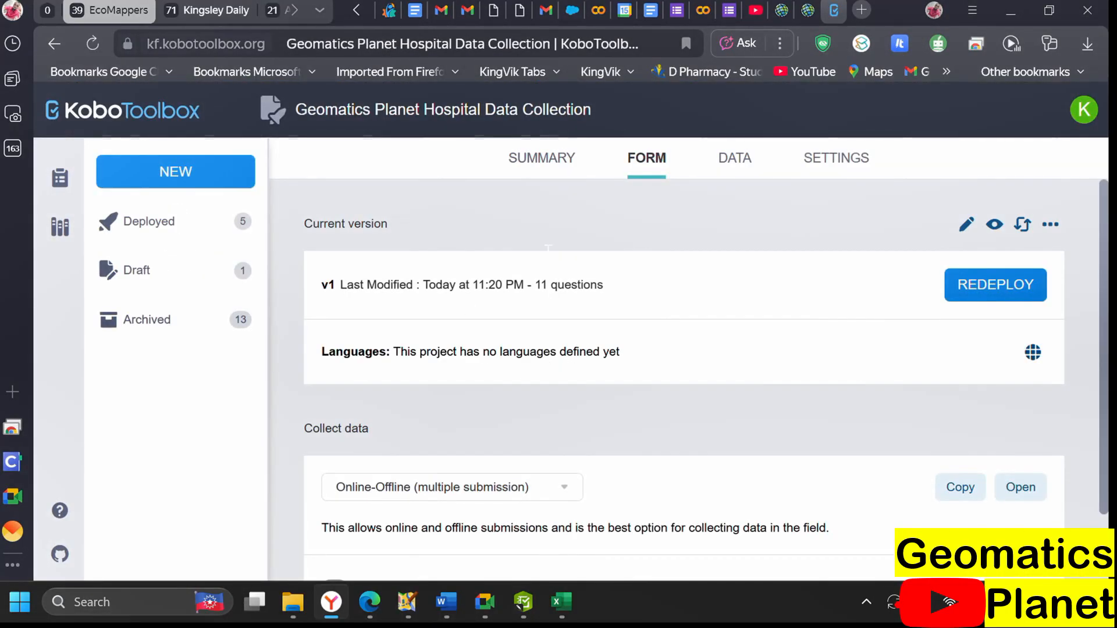
click(557, 175)
scroll(518, 399, down, 5)
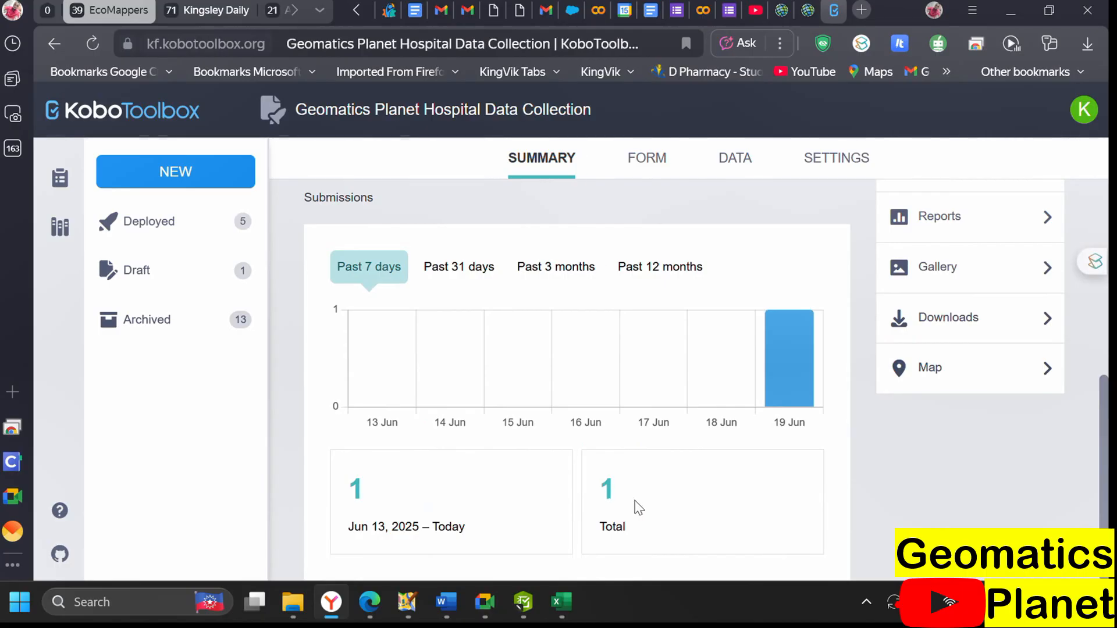
Check the submission period on the project's summary and view the current form version
drag(347, 529, 432, 529)
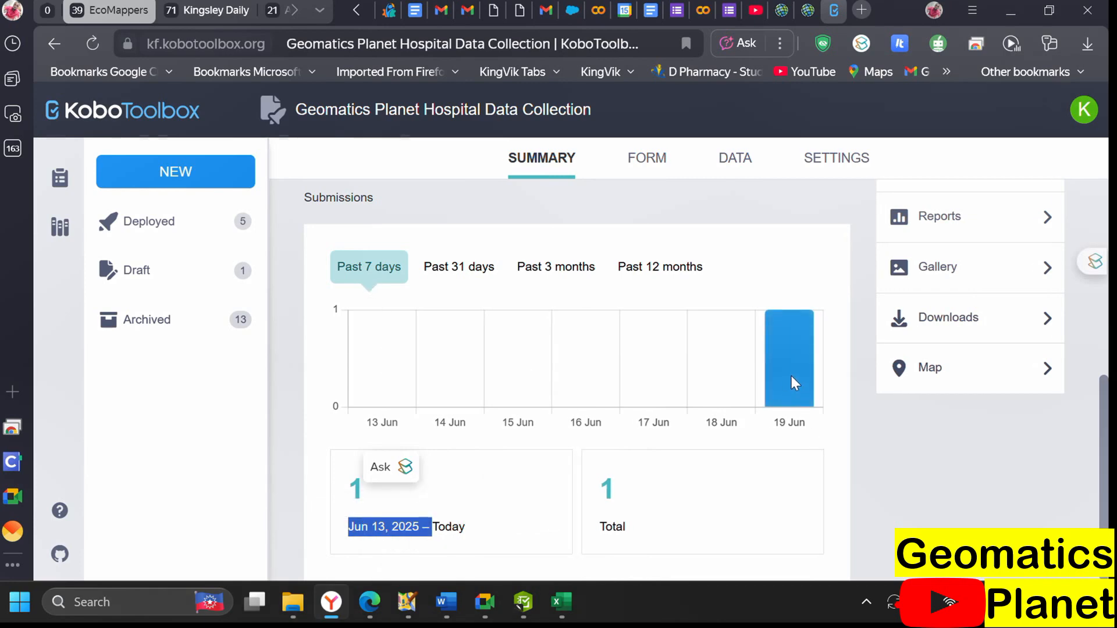
click(614, 506)
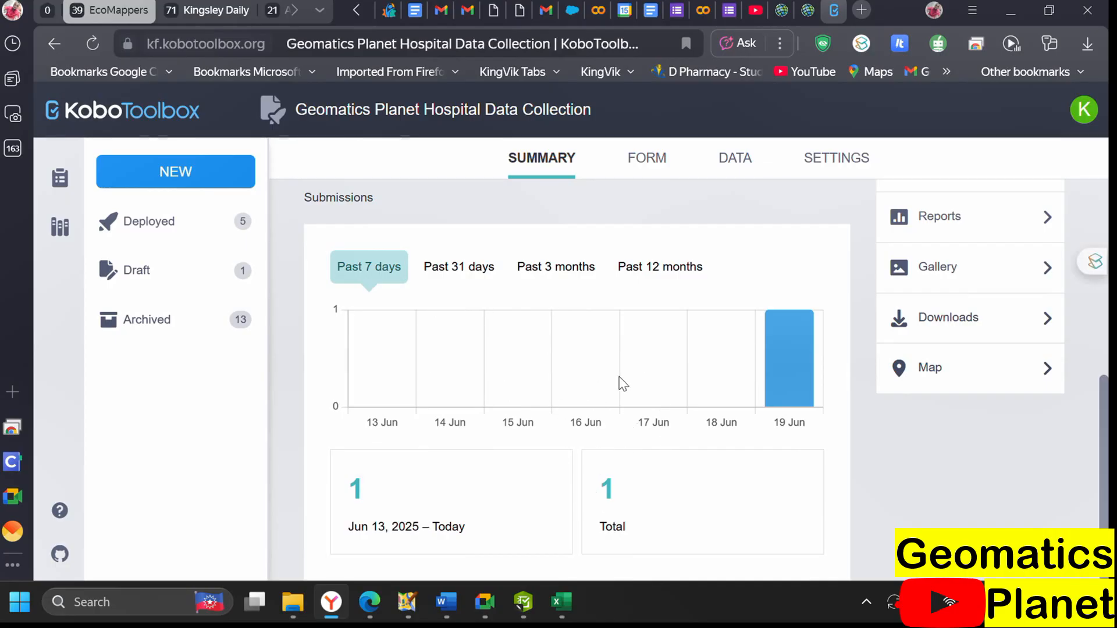
click(647, 169)
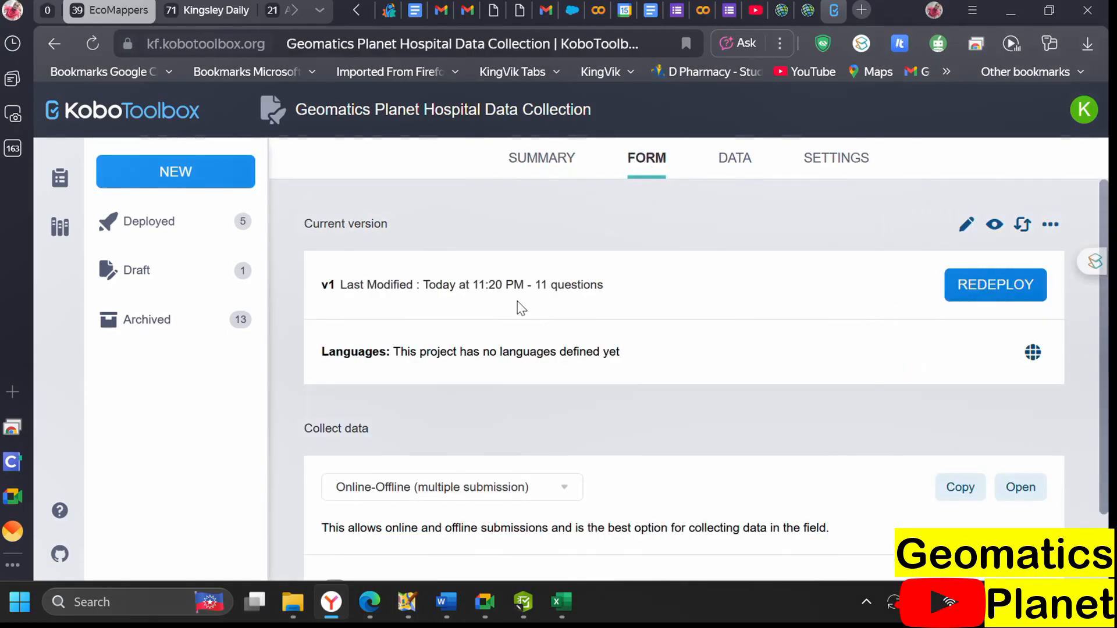
Open the project's data table and examine the submission's row, including its submitter, submission time, uuid, id, coordinate and photo columns
click(726, 169)
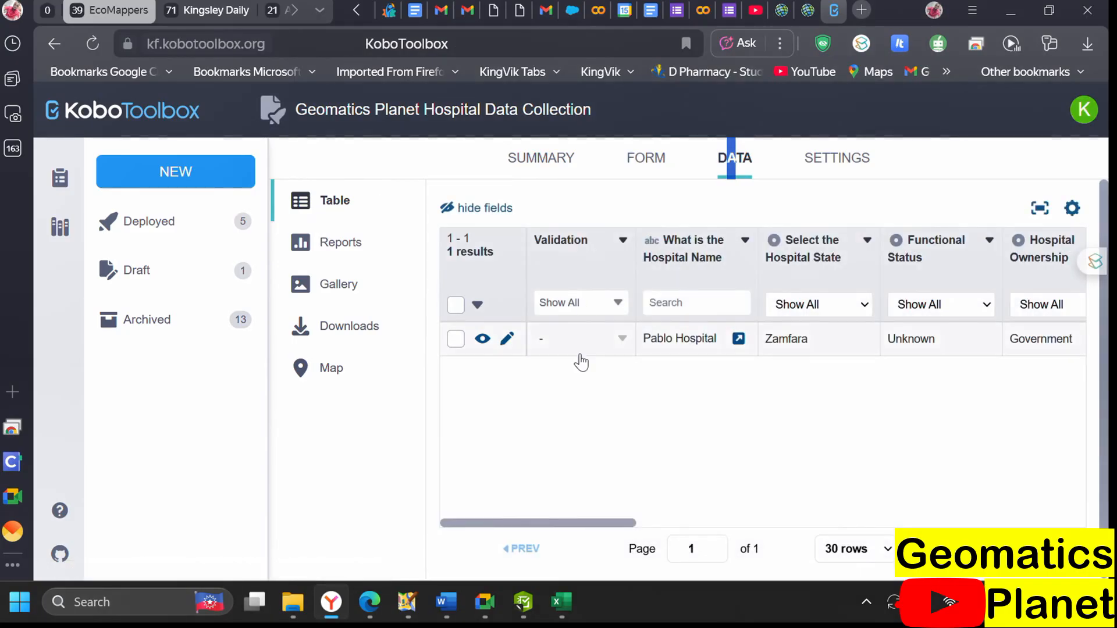
click(1050, 524)
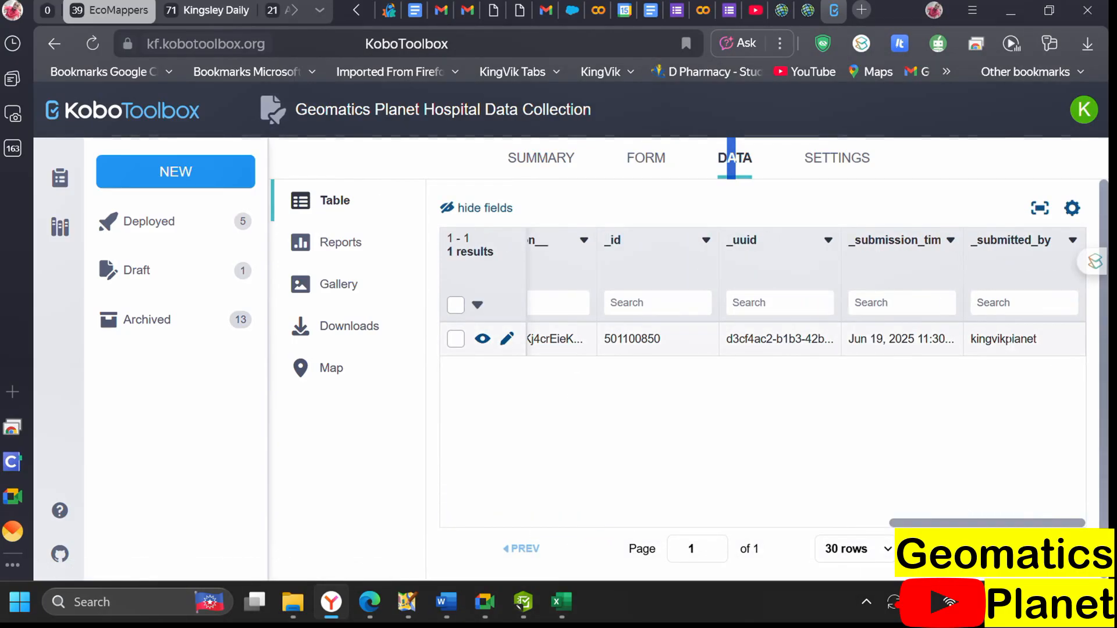
drag(971, 339, 1055, 337)
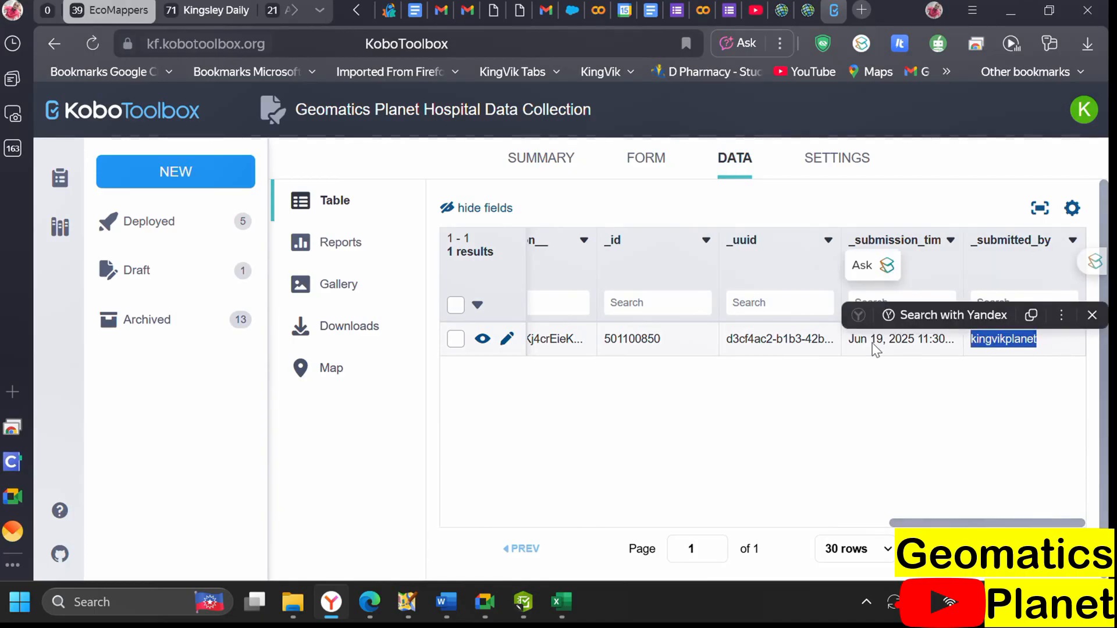
drag(856, 339, 979, 339)
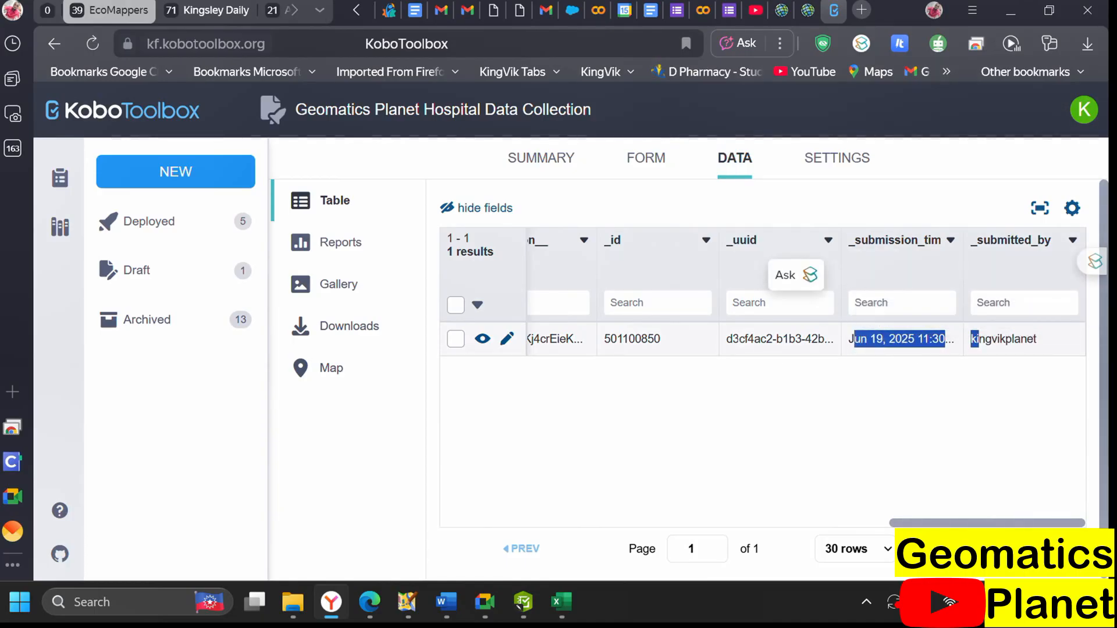
drag(727, 339, 852, 339)
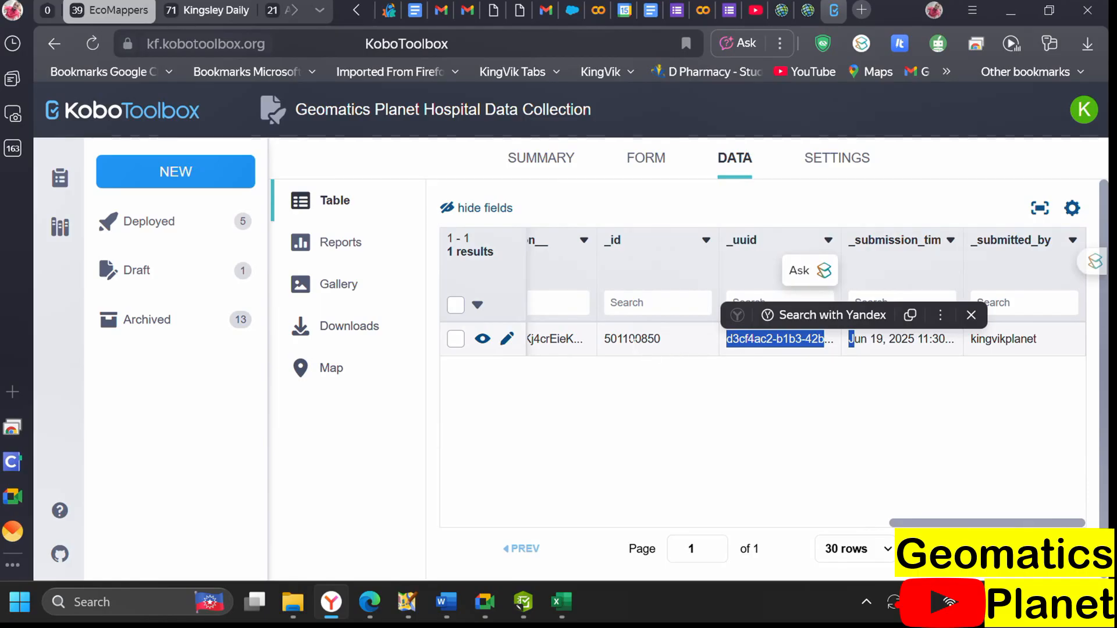
drag(604, 339, 662, 339)
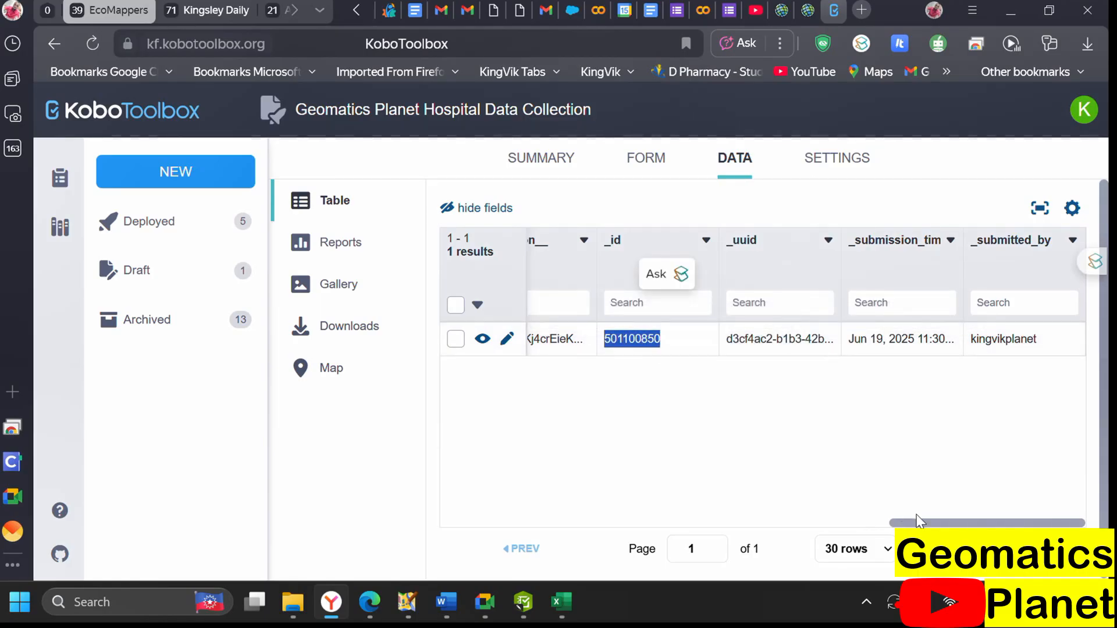
drag(916, 524, 788, 525)
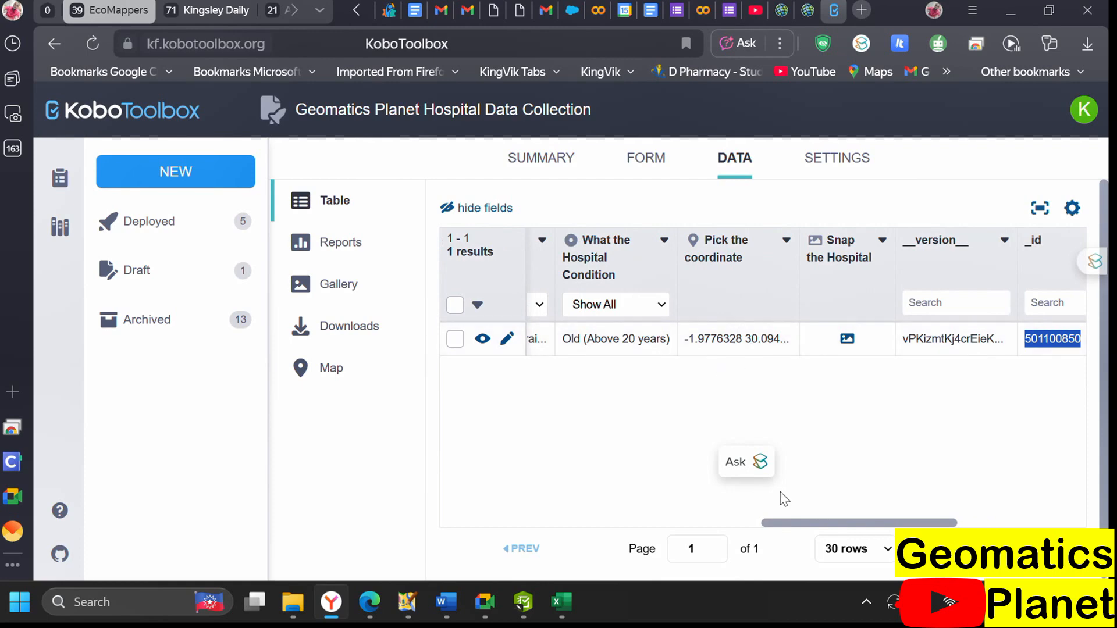
mouse_move(751, 462)
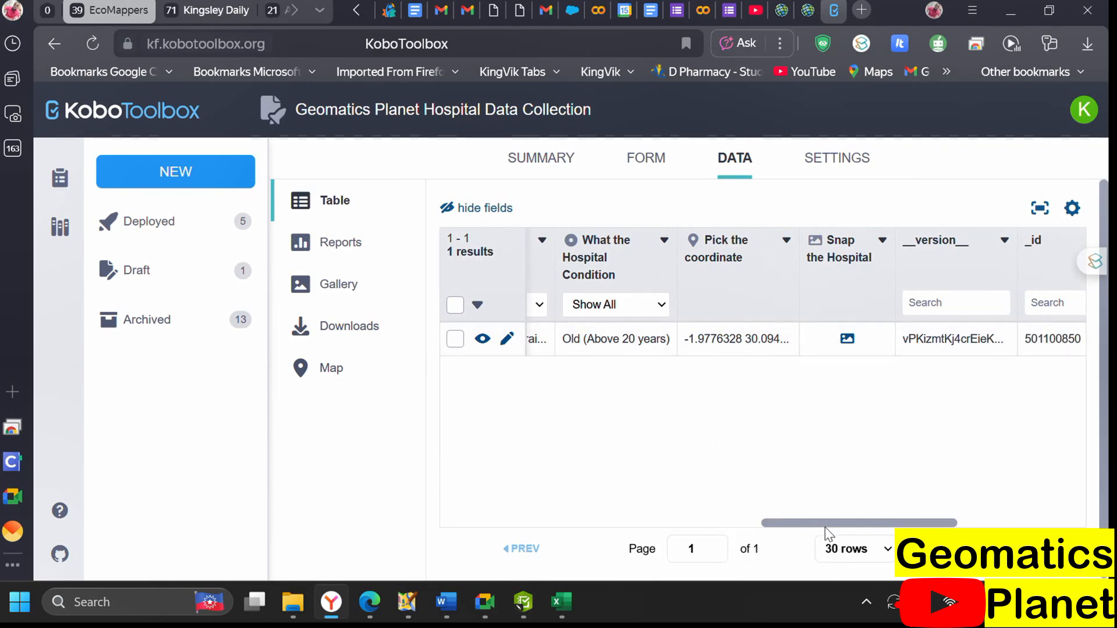
drag(830, 526, 414, 463)
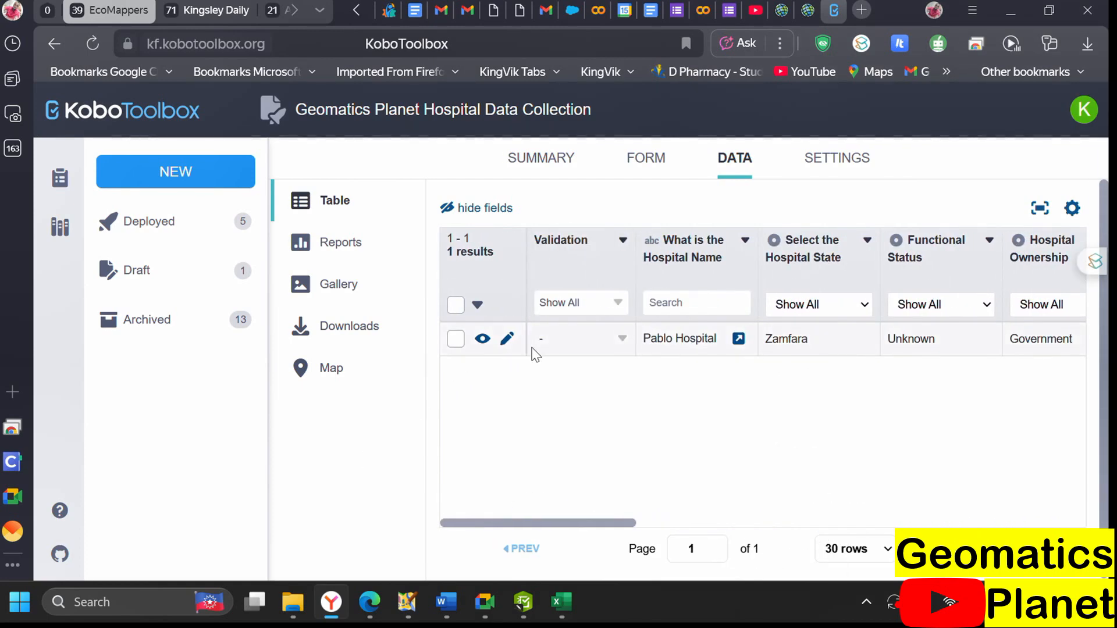
Open the Pablo Hospital submission record and read through its responses and metadata
click(483, 340)
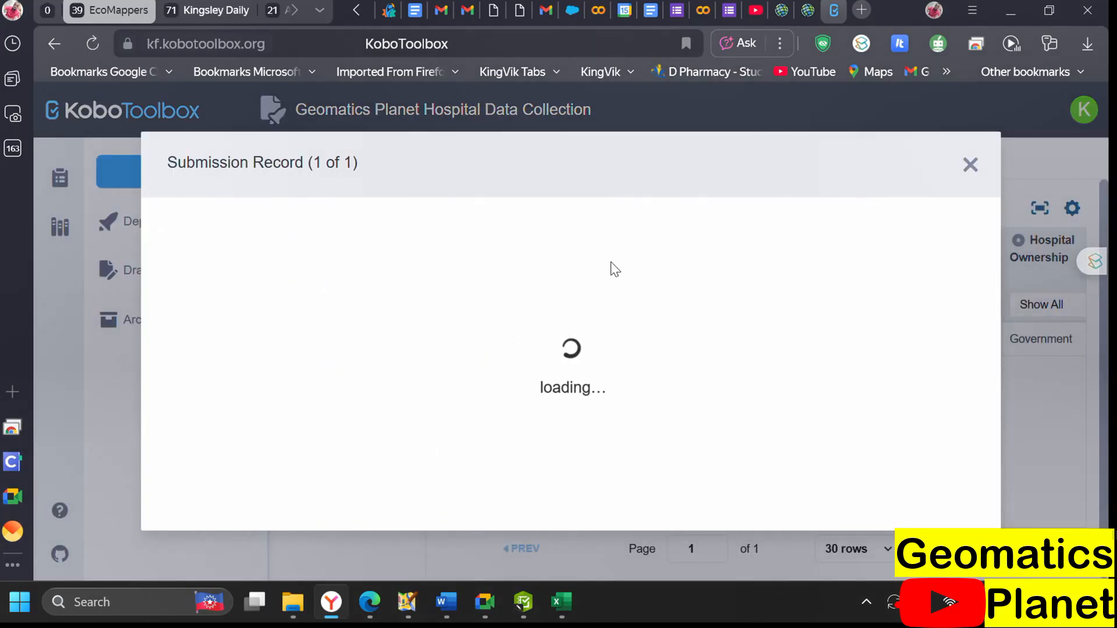
scroll(459, 326, down, 9)
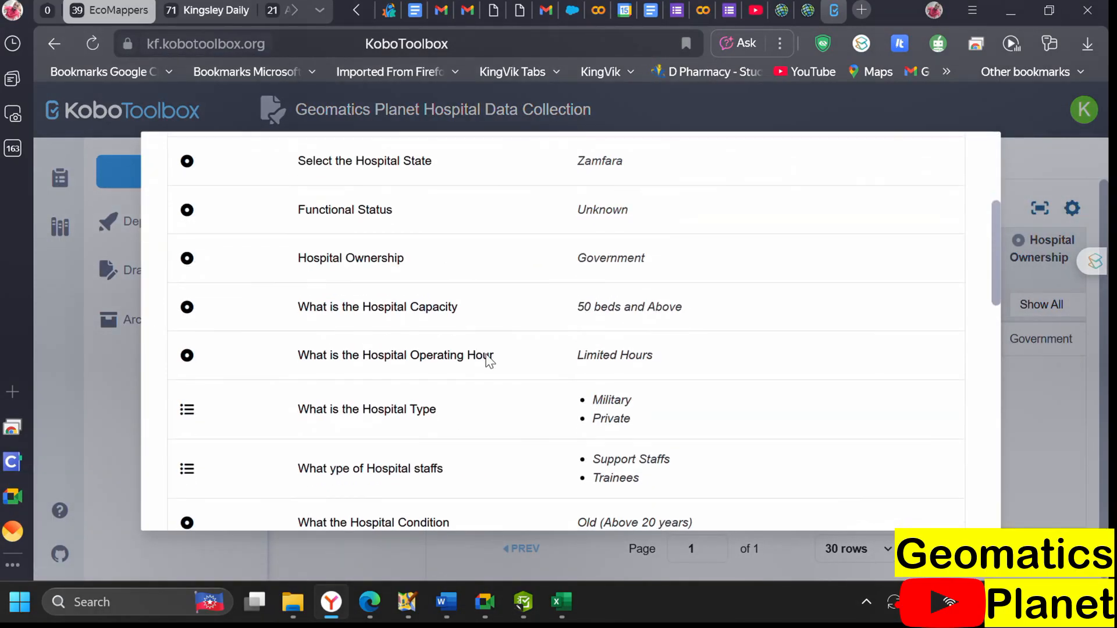
scroll(560, 370, down, 10)
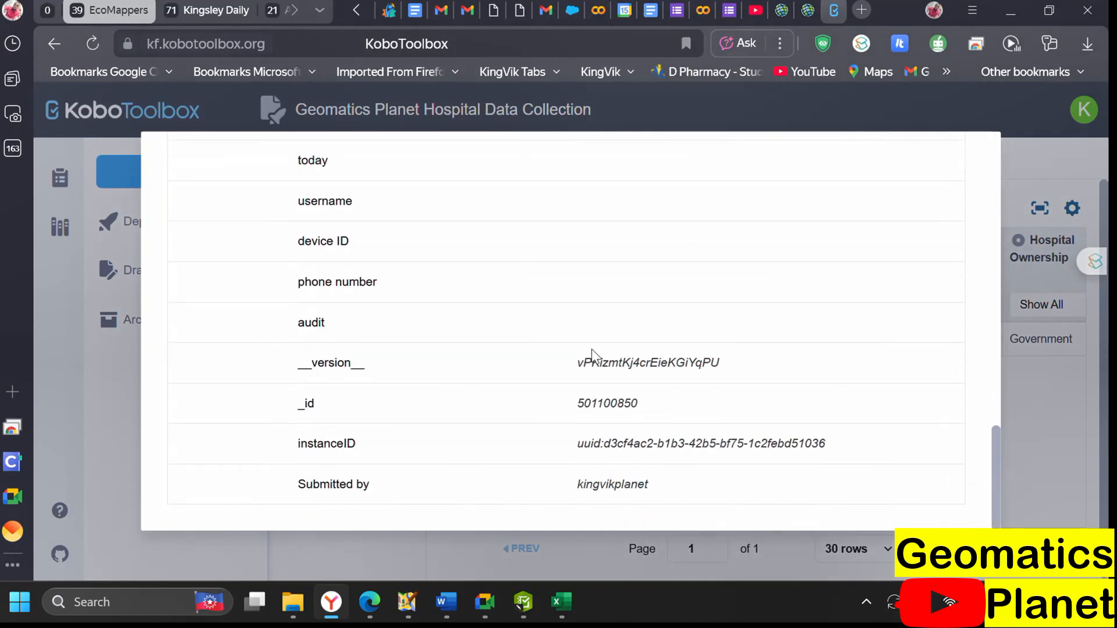
scroll(594, 324, up, 3)
scroll(599, 319, up, 15)
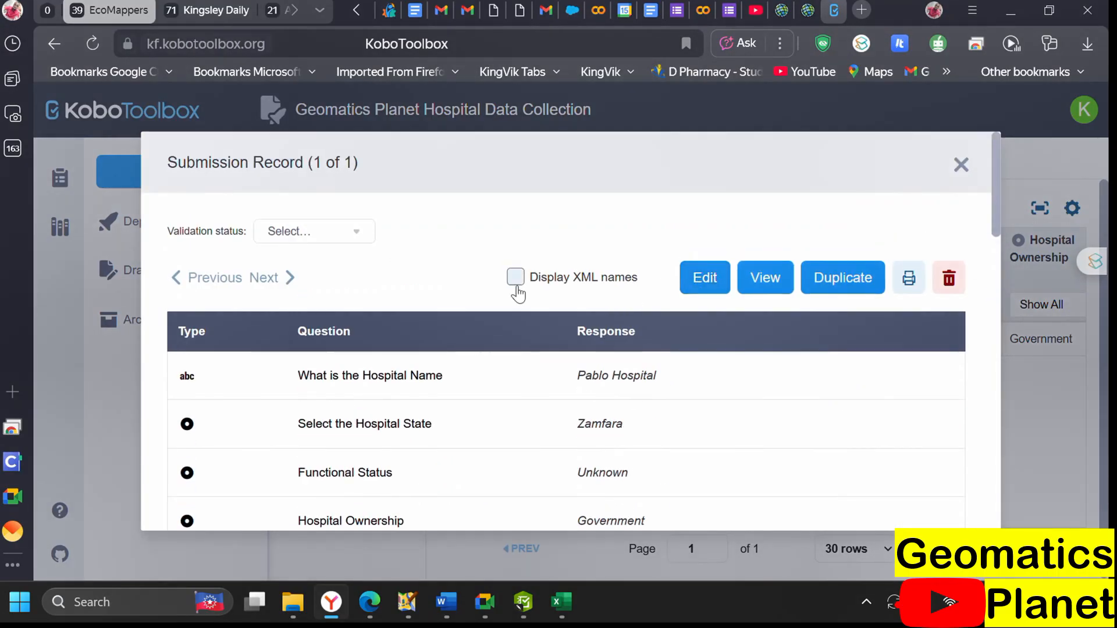
Try the Approved validation status on the submission record and reset it to the blank option
click(349, 237)
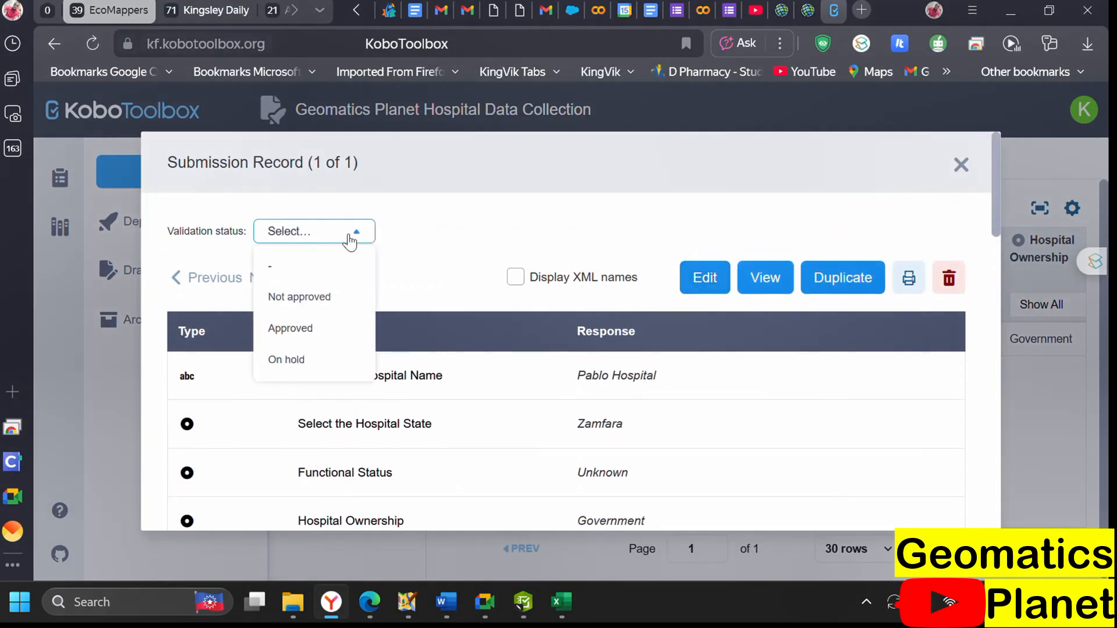
click(299, 327)
scroll(697, 289, down, 14)
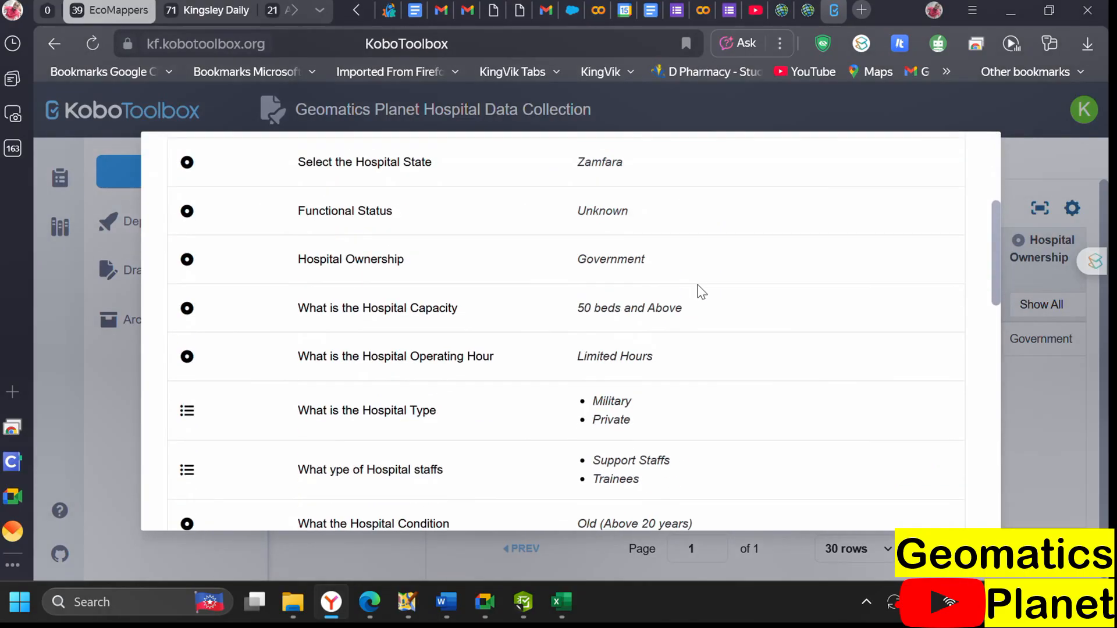
scroll(583, 305, up, 14)
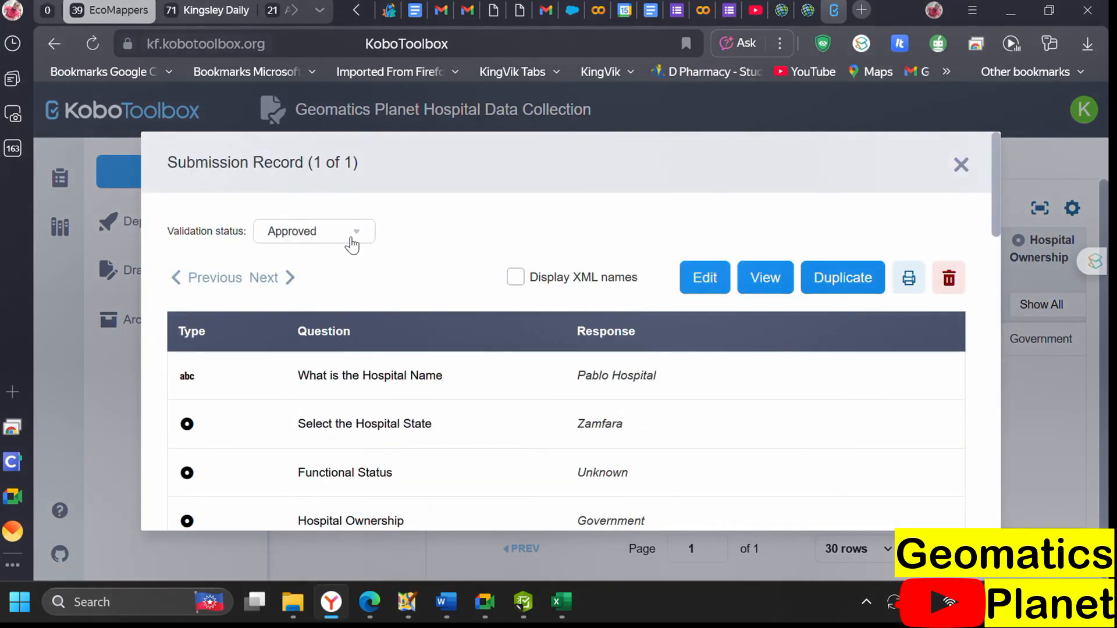
click(352, 244)
click(332, 269)
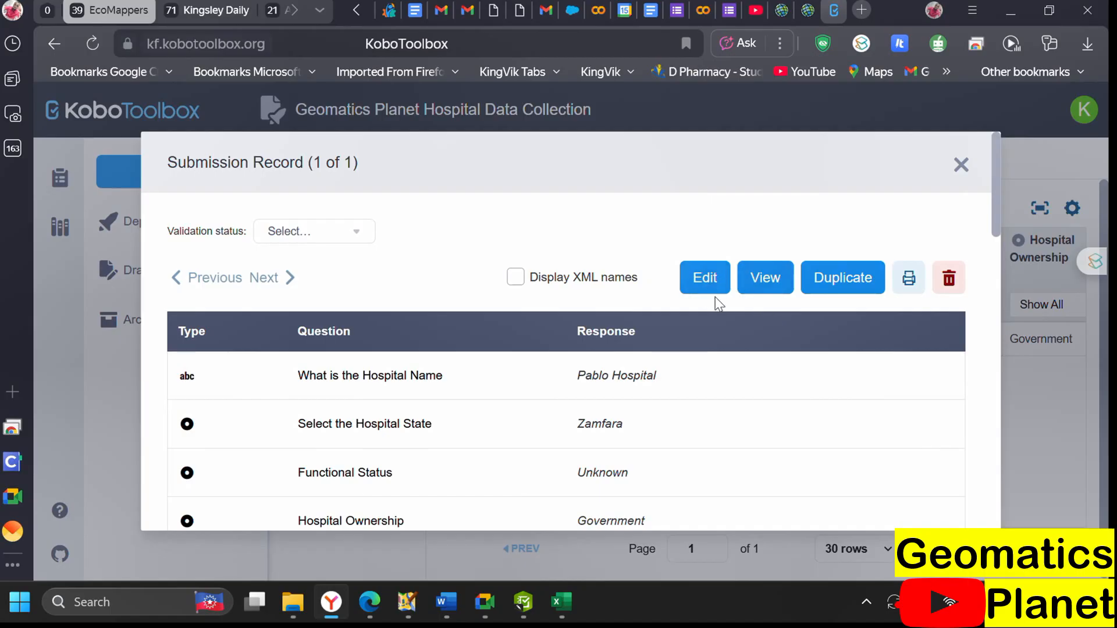
Look over the record's responses and its edit, view, duplicate and print options, and close the submission record
scroll(552, 349, down, 5)
scroll(565, 337, up, 5)
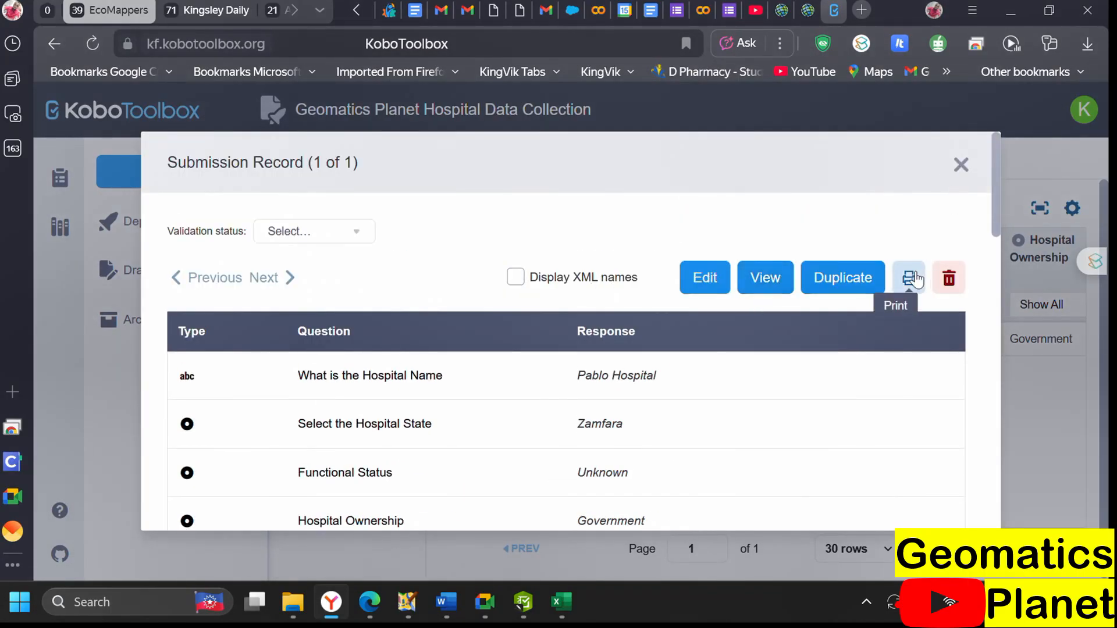
click(960, 166)
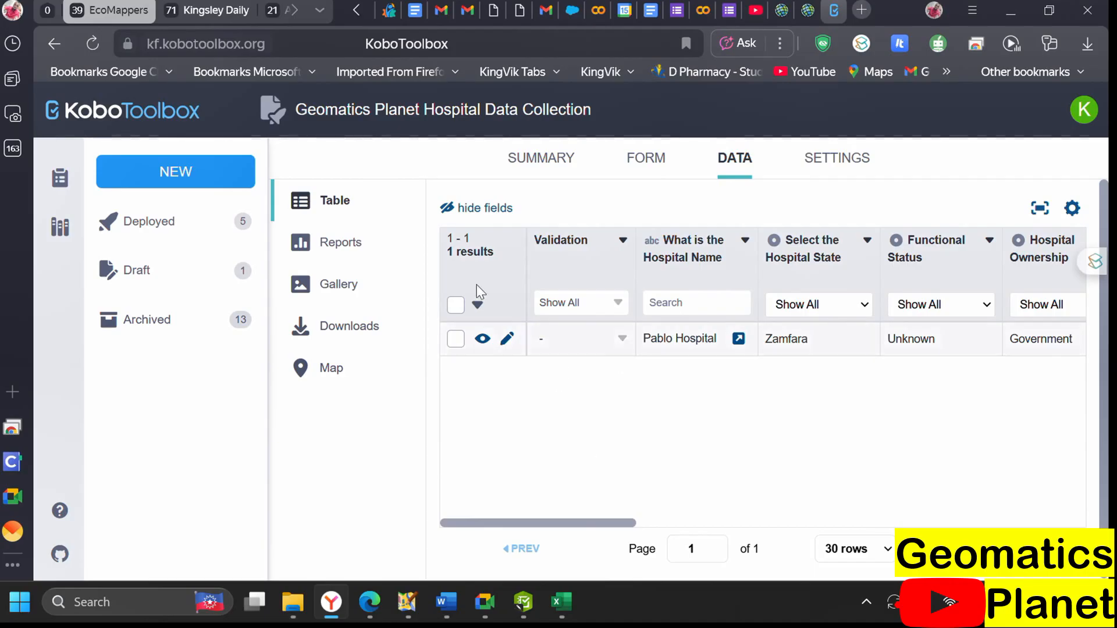
Open the project's default report and examine the tables and charts for hospital name, state, functional status and ownership
click(362, 255)
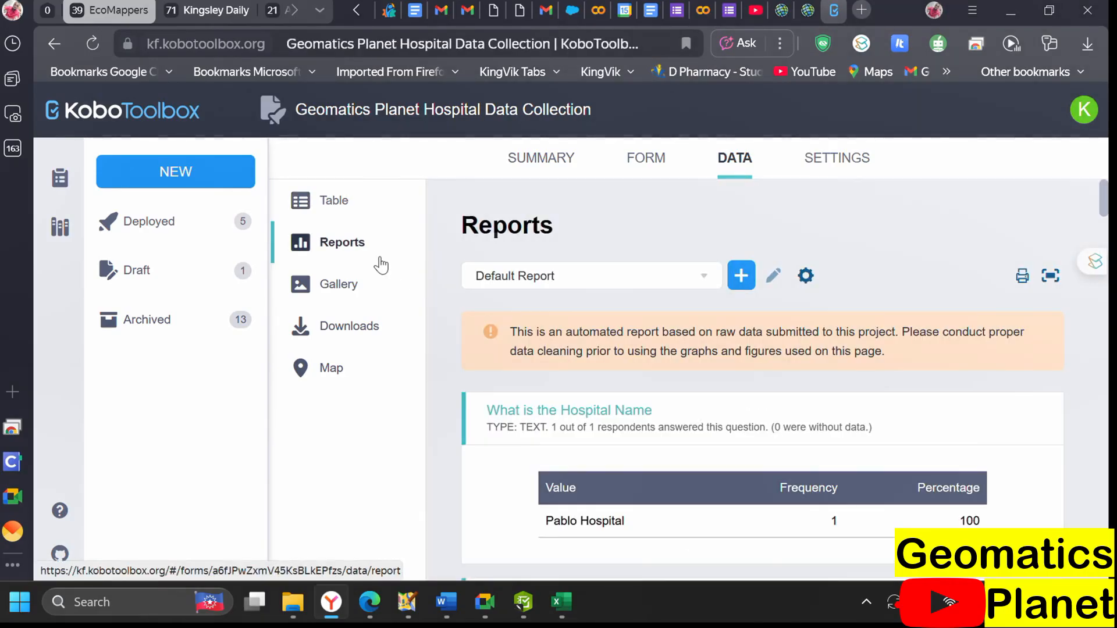
scroll(517, 326, down, 5)
scroll(538, 365, down, 12)
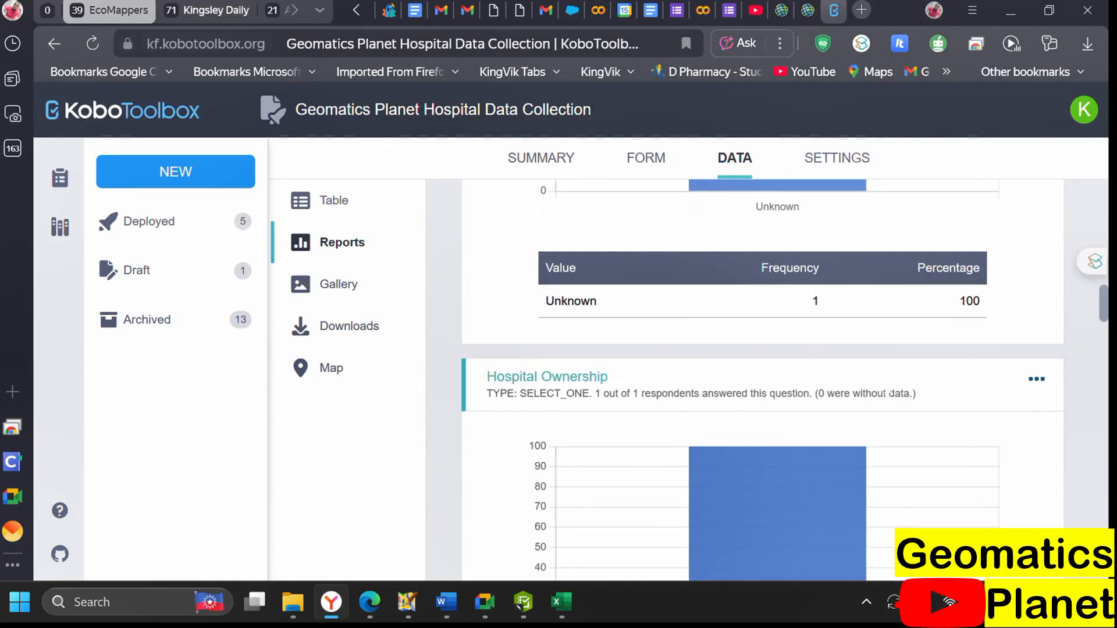
scroll(873, 444, up, 15)
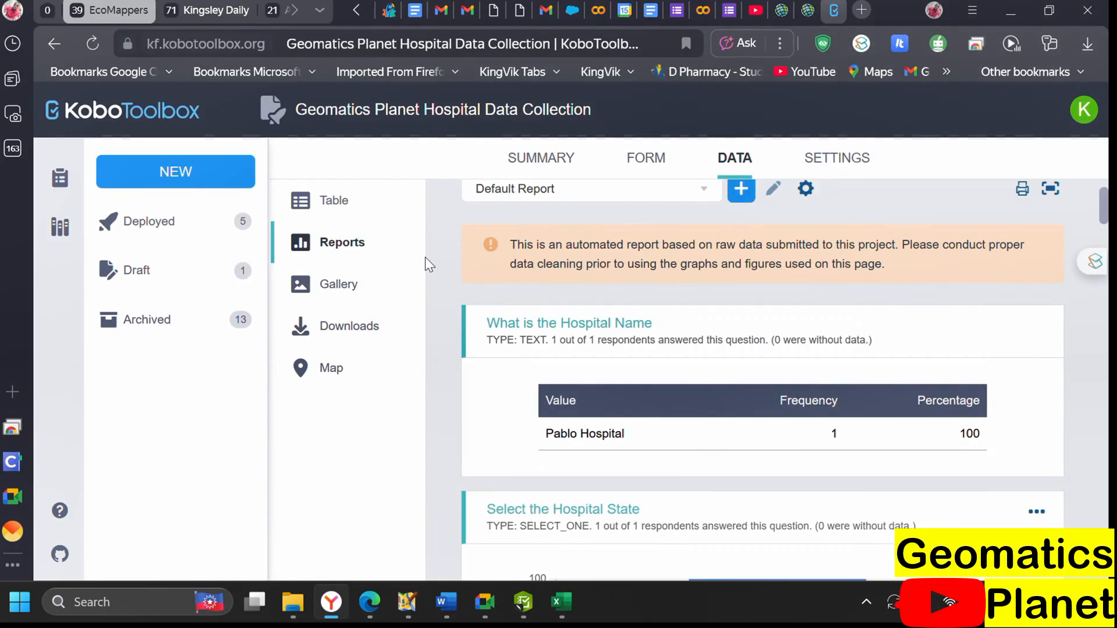
scroll(796, 294, down, 3)
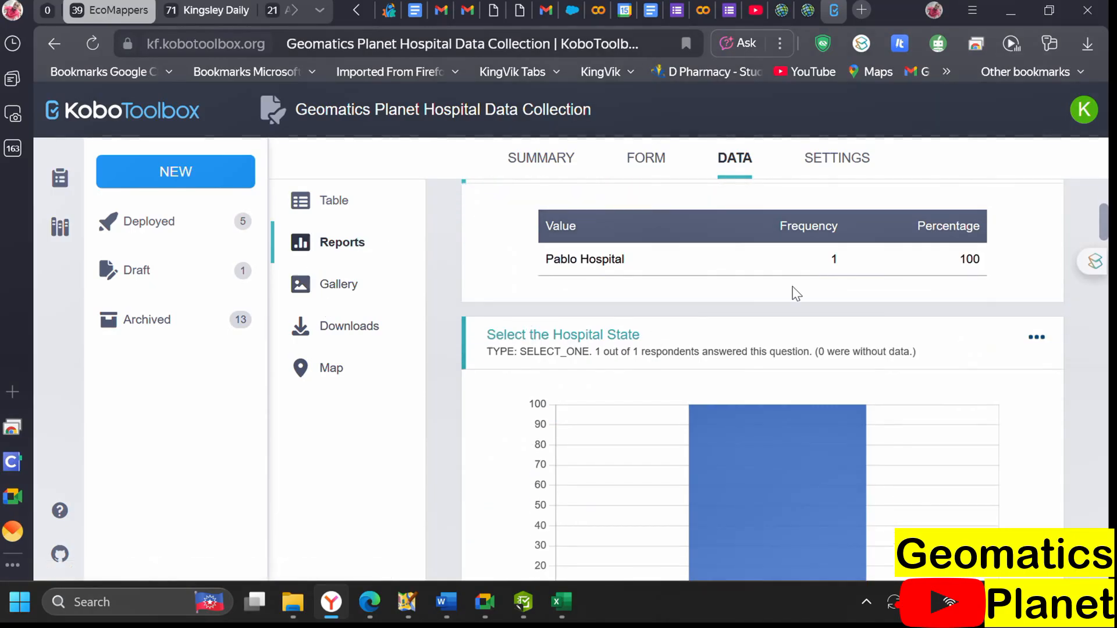
scroll(931, 330, down, 3)
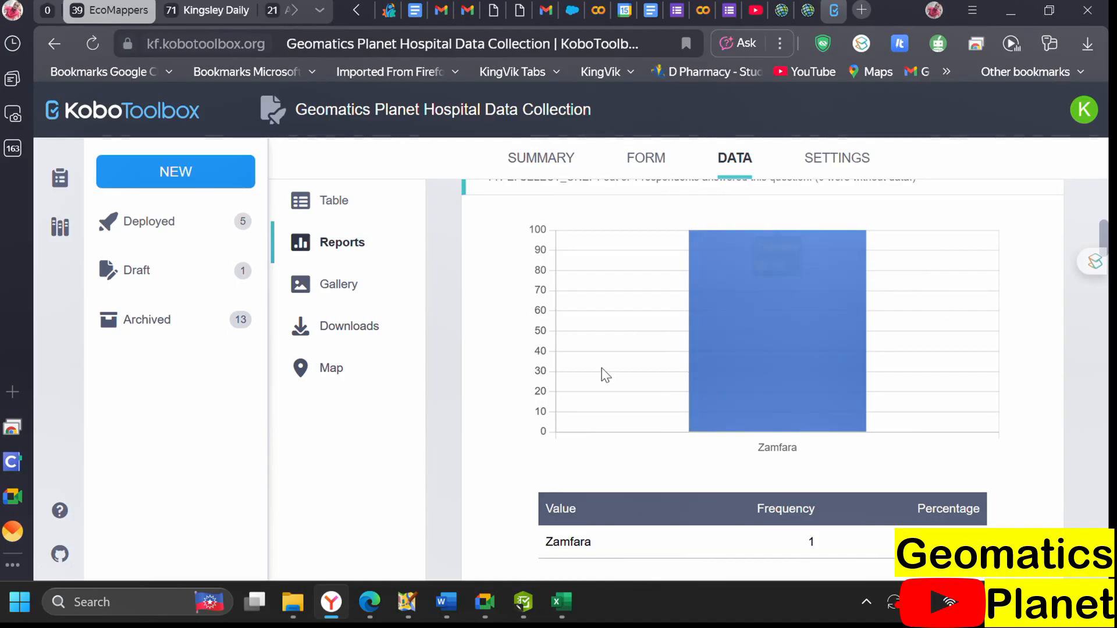
Reload the project and check the refreshed data table through to the submission time and submitter columns
click(92, 45)
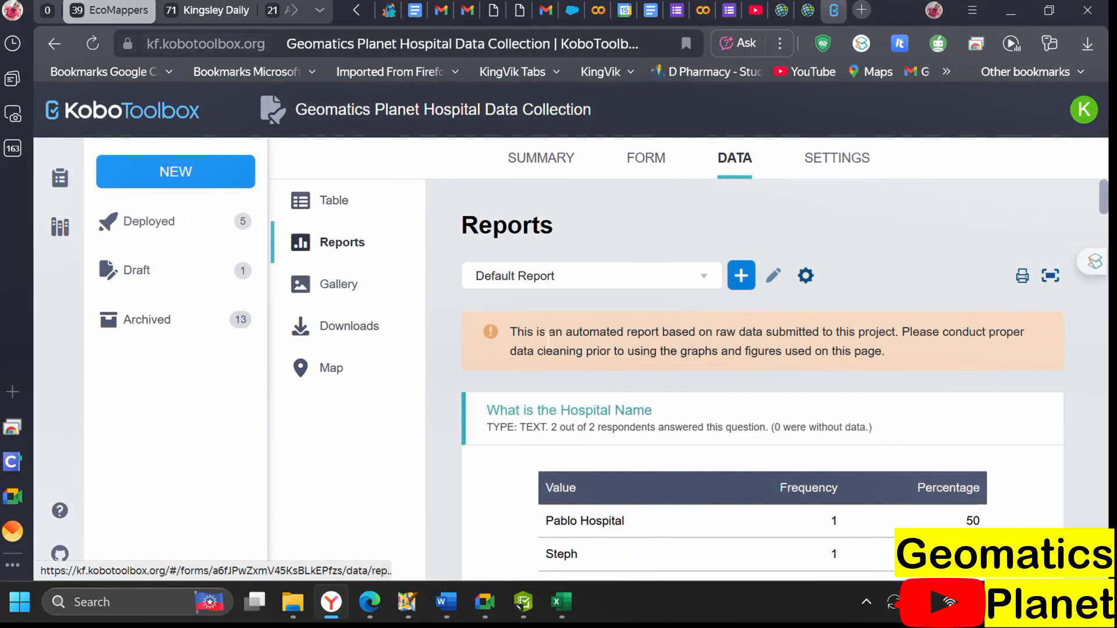
click(363, 208)
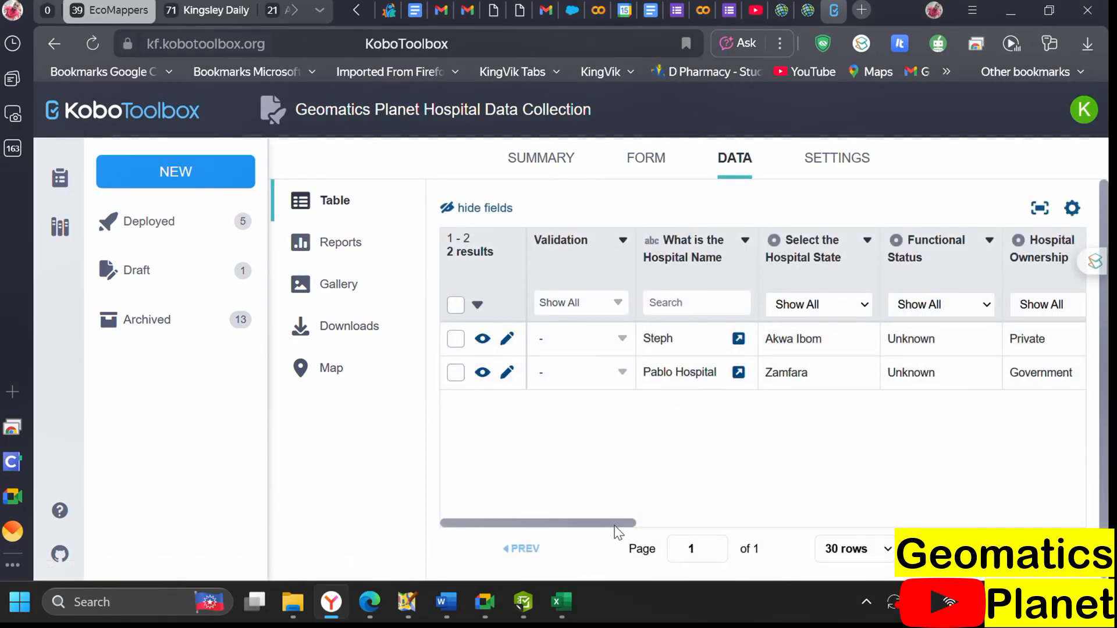
drag(618, 532, 1072, 504)
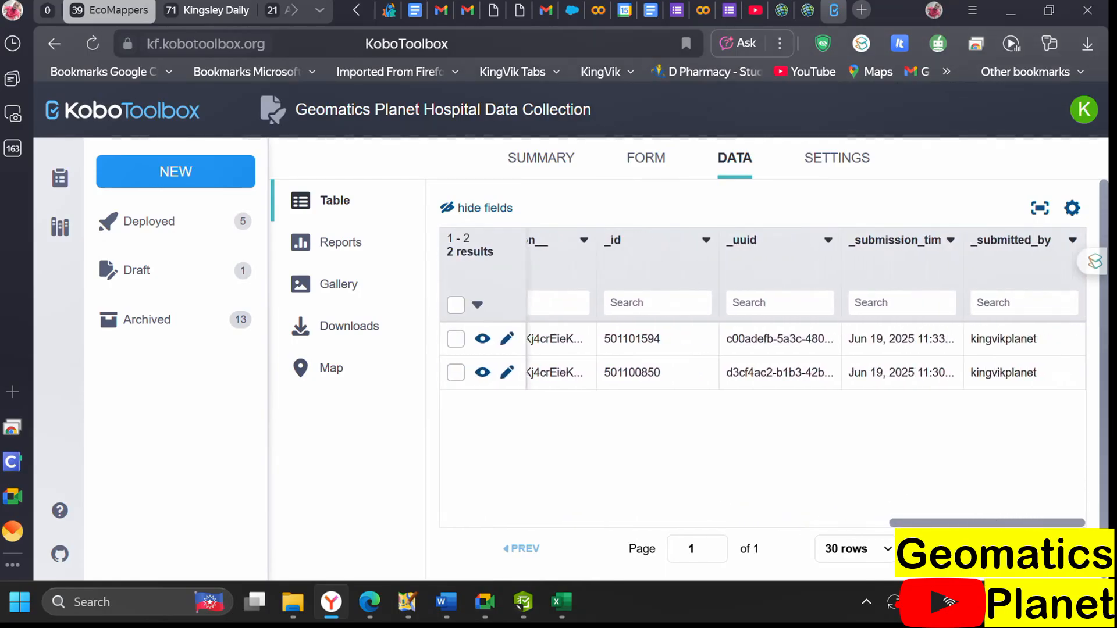
Return to the default report and examine the updated frequencies, percentages and charts for hospital name, state, functional status and ownership
click(338, 245)
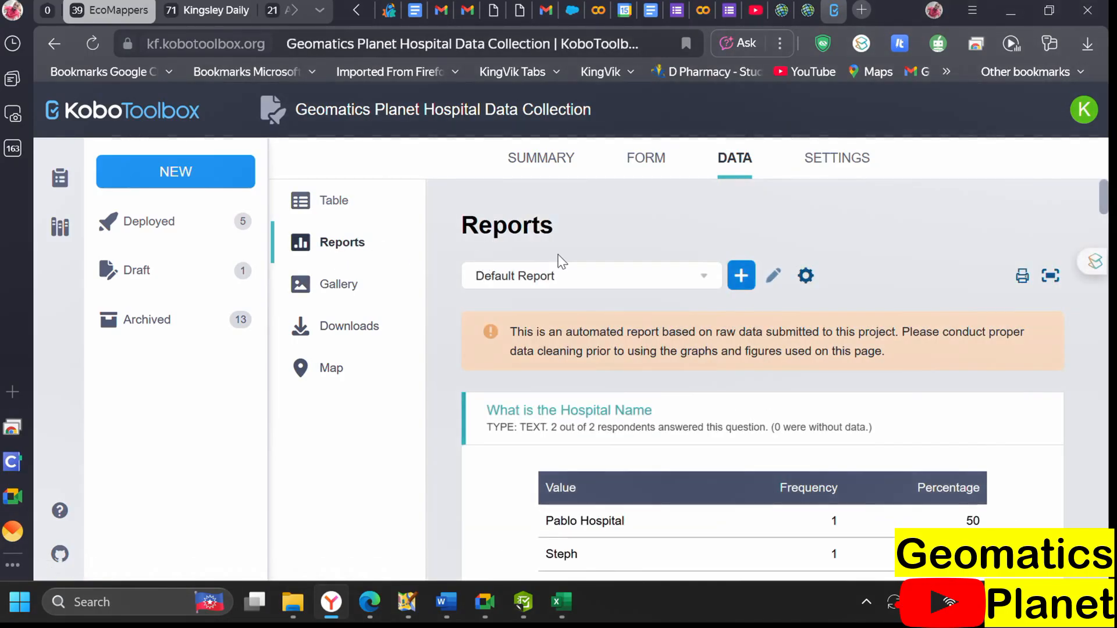
scroll(656, 356, down, 5)
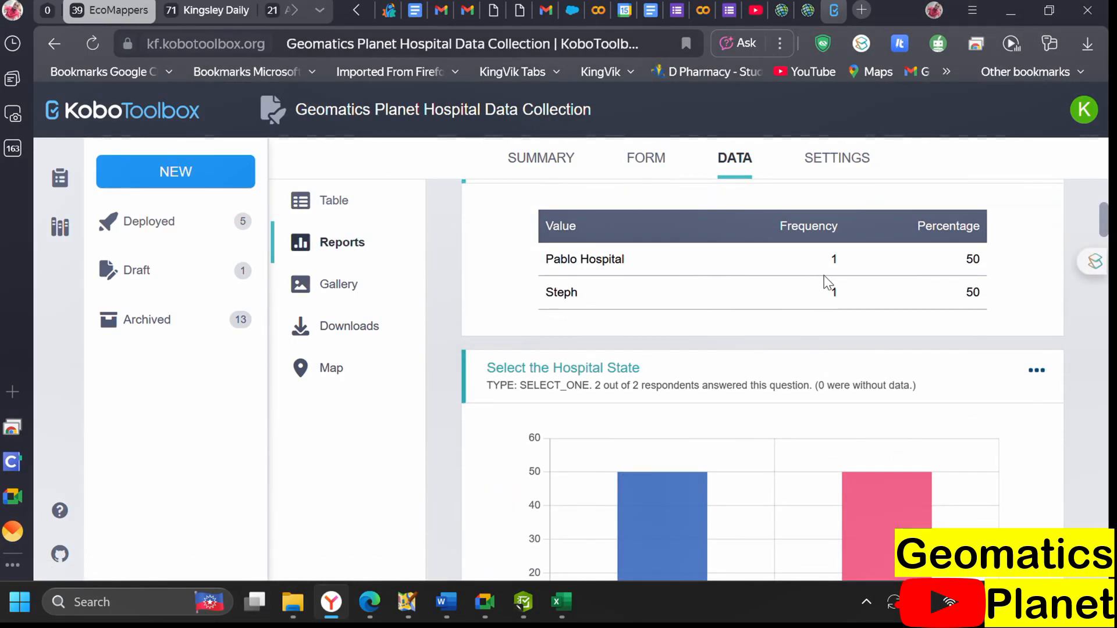
double_click(834, 259)
scroll(948, 311, down, 5)
scroll(755, 434, up, 2)
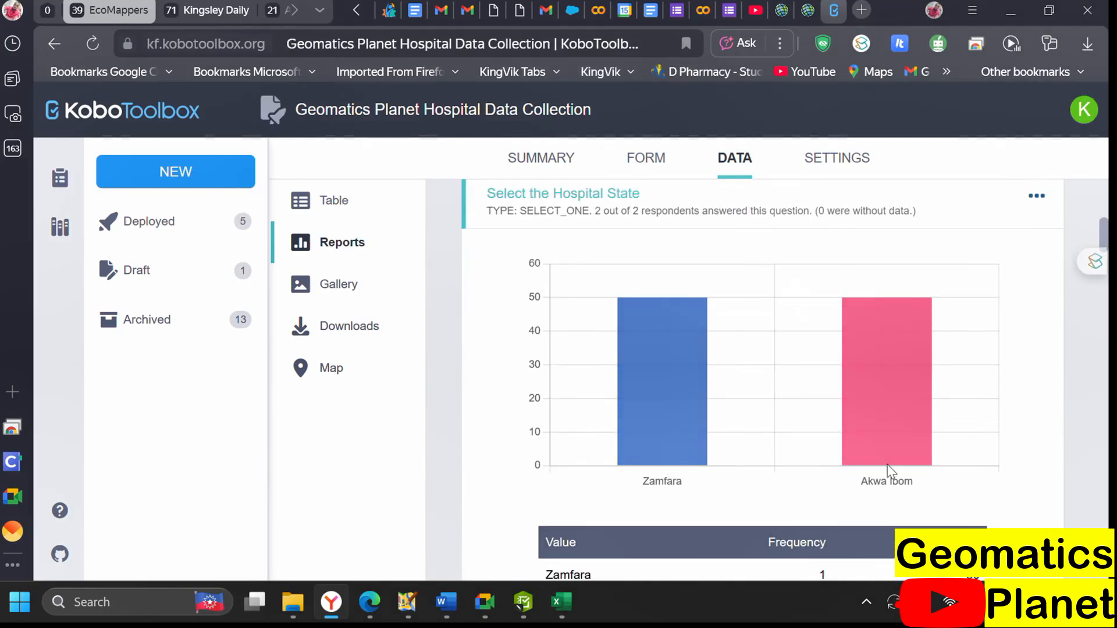
scroll(850, 406, down, 4)
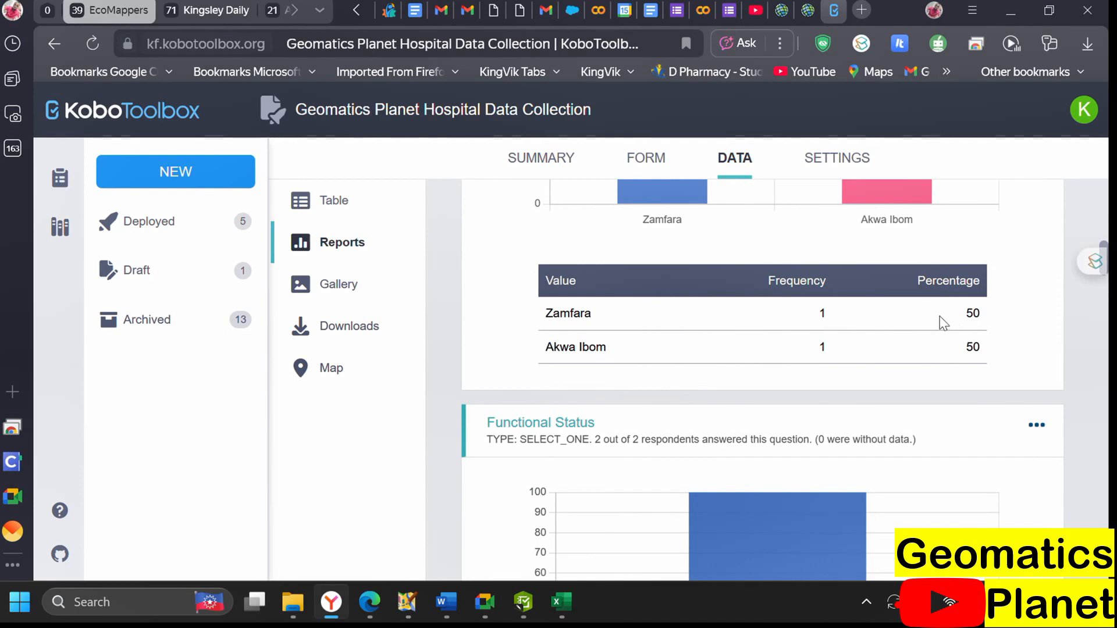
scroll(603, 291, down, 3)
scroll(553, 324, up, 2)
scroll(776, 396, down, 6)
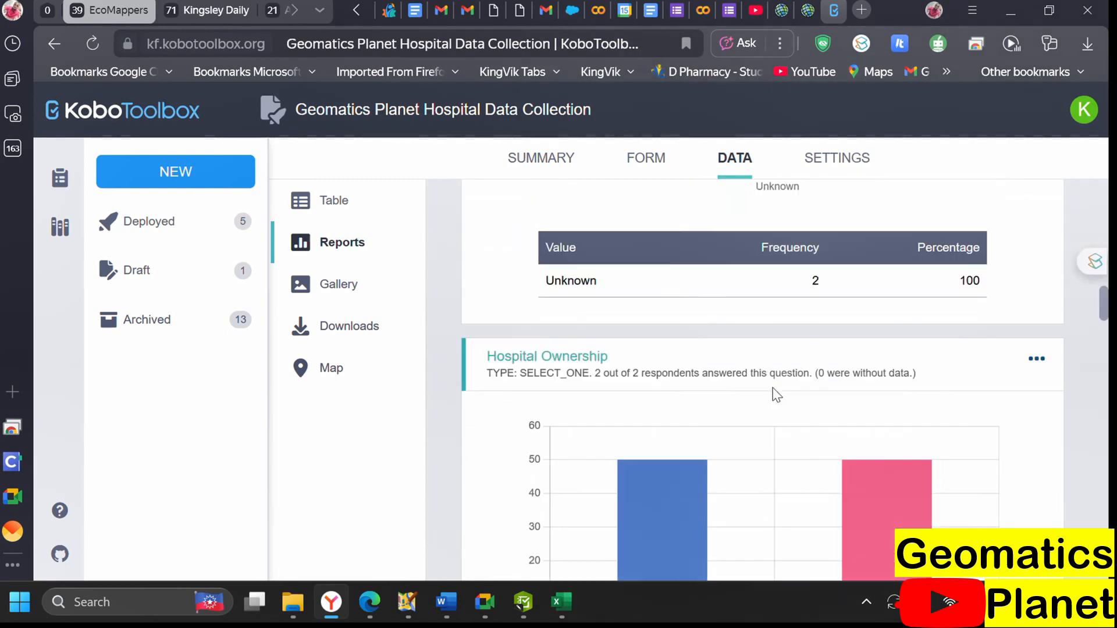
Examine the report's charts and tables for hospital ownership, capacity, operating hour, hospital type, staff, hospital age and photo
scroll(741, 318, up, 1)
scroll(640, 338, down, 5)
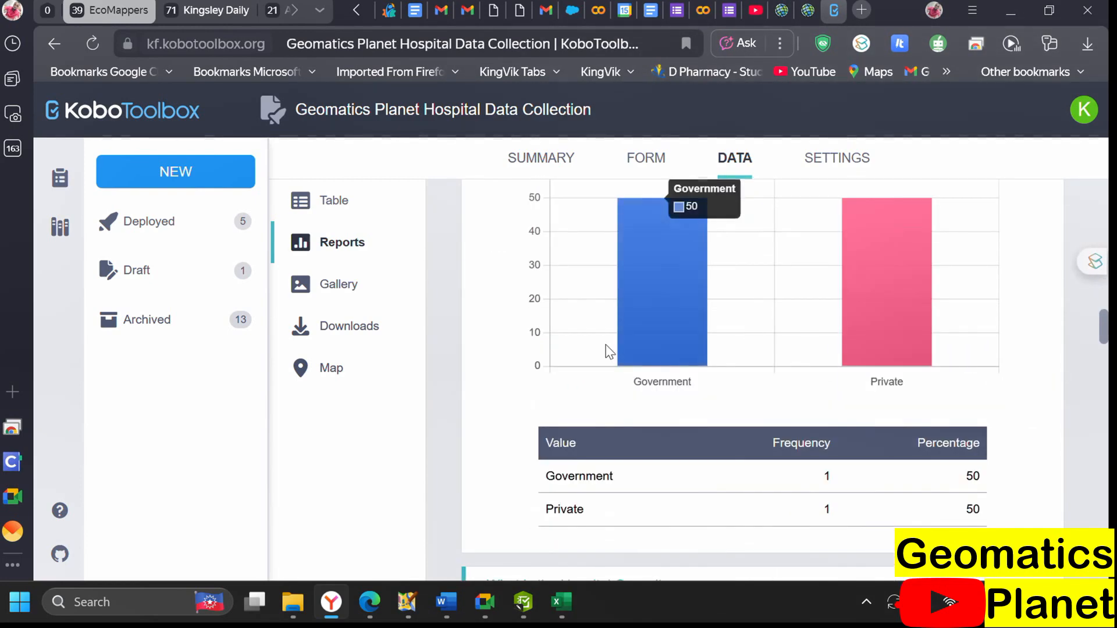
scroll(605, 349, up, 1)
scroll(558, 309, up, 1)
scroll(639, 349, down, 1)
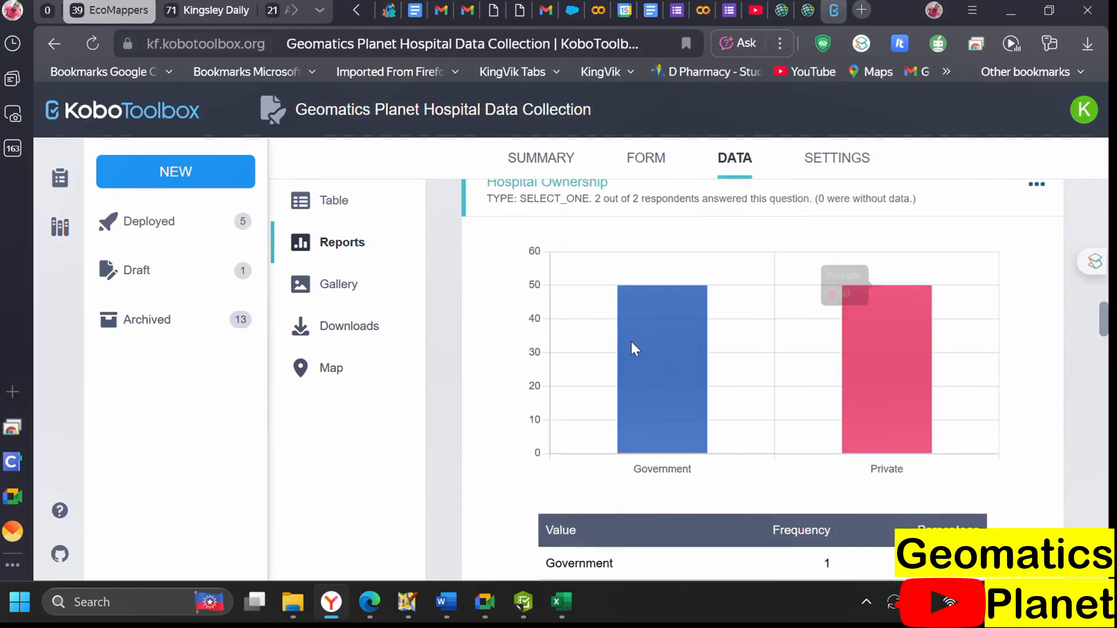
scroll(757, 378, down, 10)
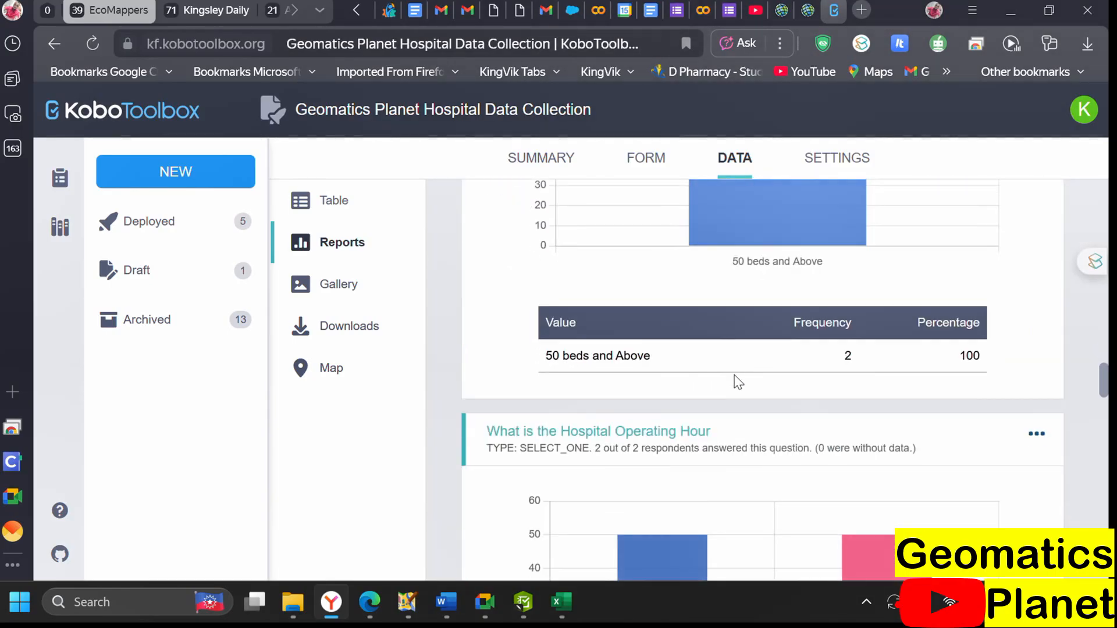
scroll(674, 378, down, 10)
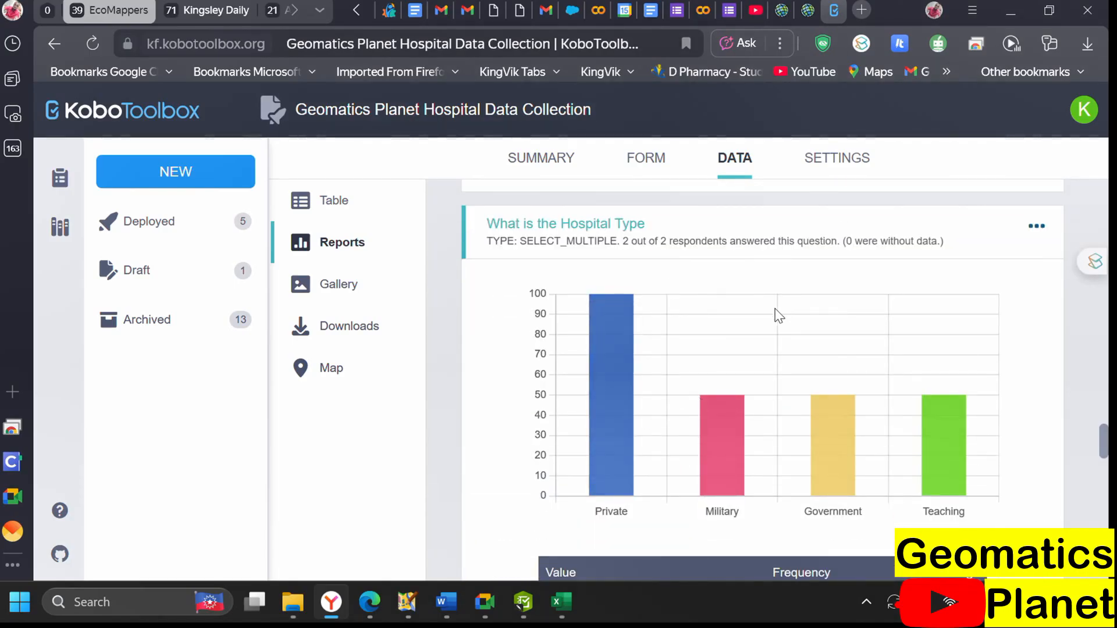
scroll(642, 435, down, 3)
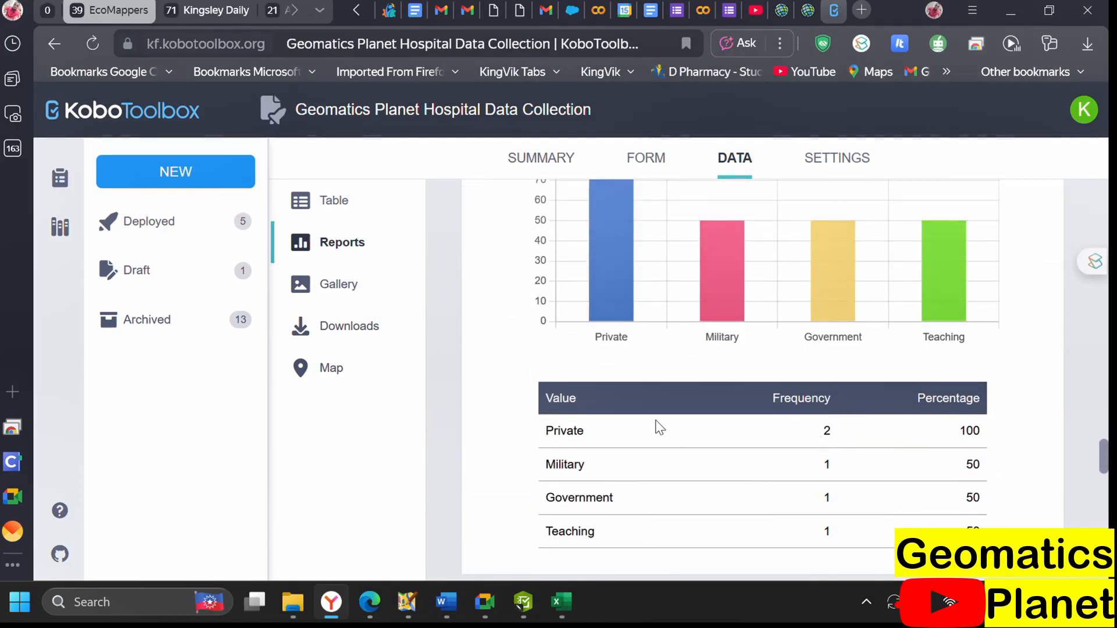
scroll(616, 366, up, 2)
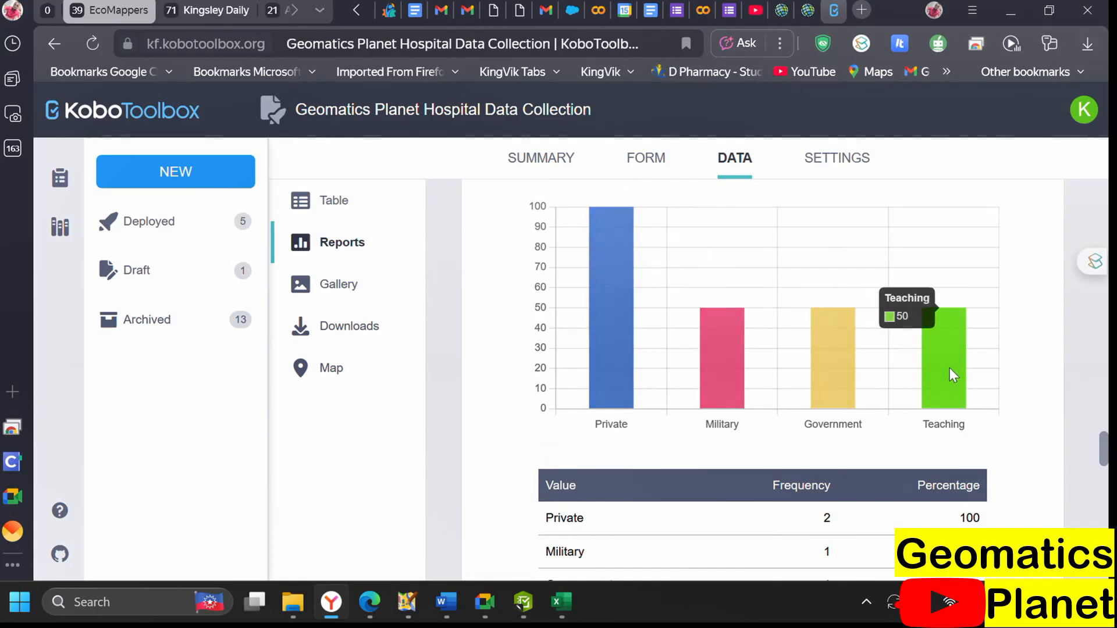
scroll(949, 373, down, 10)
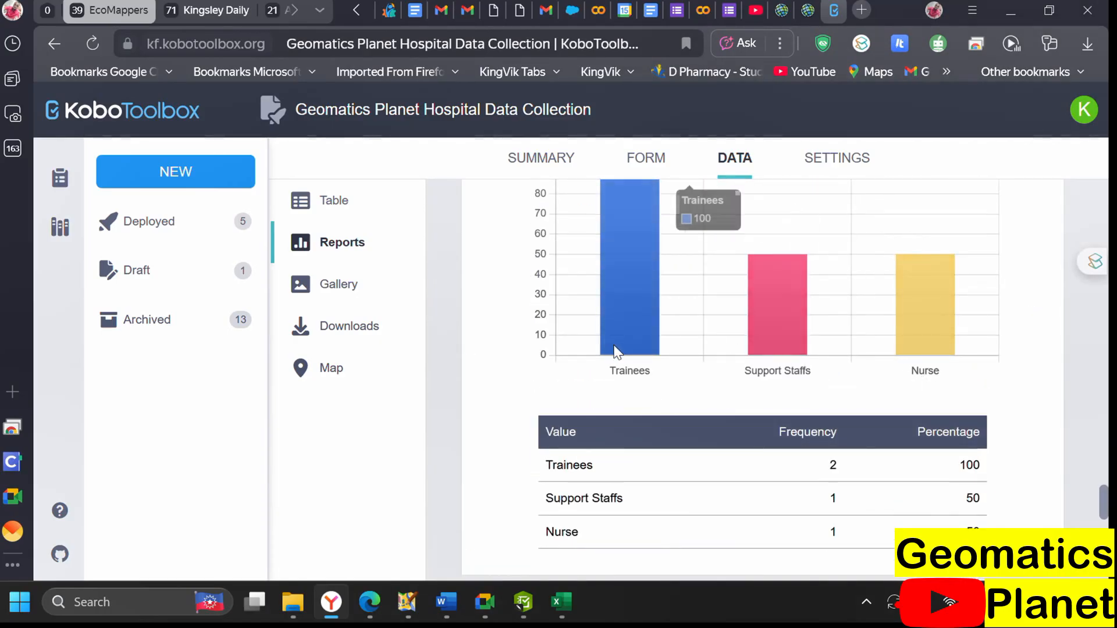
scroll(616, 350, down, 10)
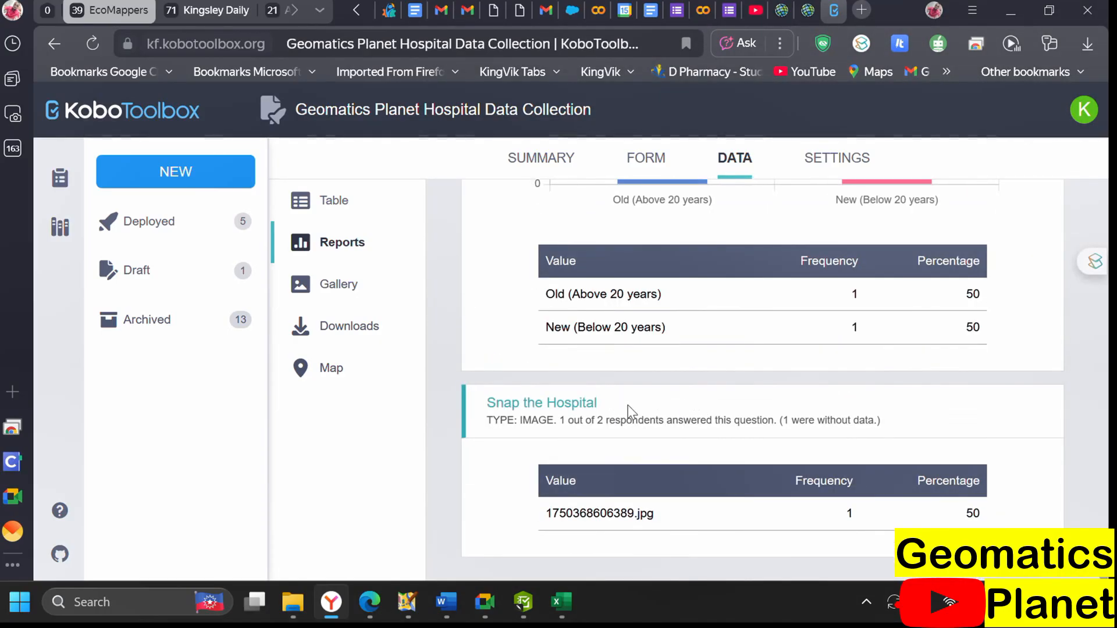
Change the report chart for the Select the Hospital State question to the Donut type and save it
scroll(721, 372, up, 10)
scroll(713, 338, down, 15)
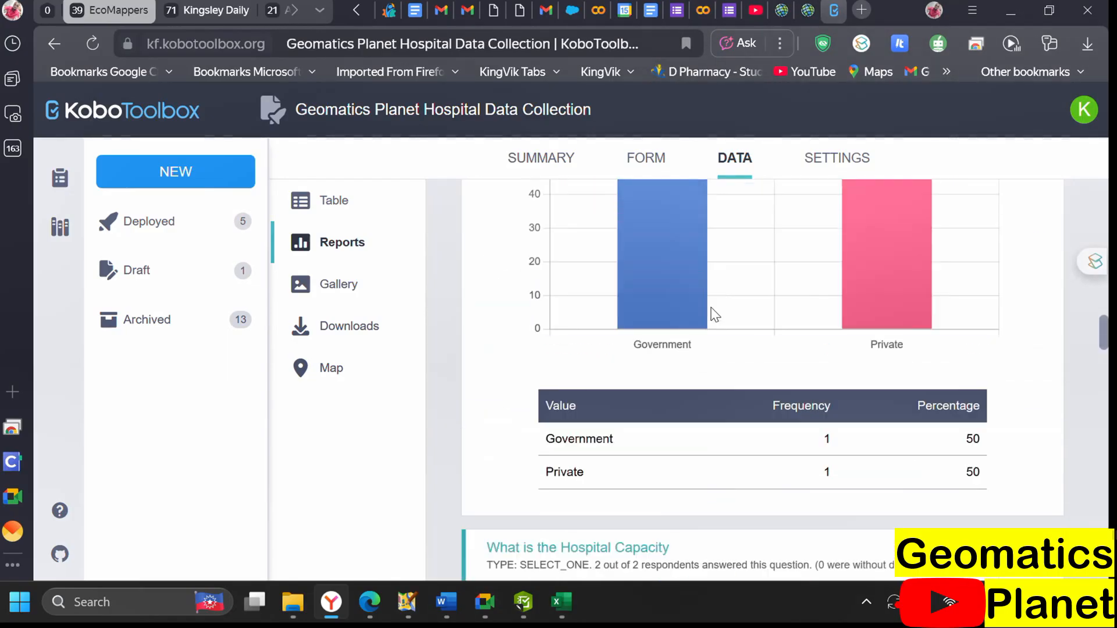
scroll(710, 309, up, 8)
scroll(603, 329, down, 8)
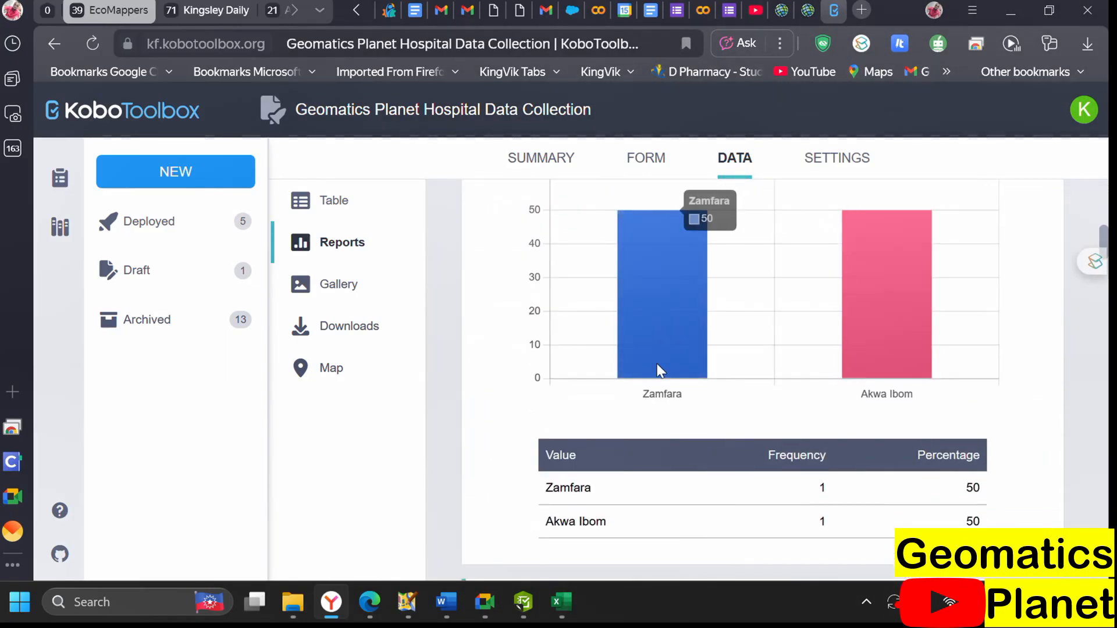
scroll(623, 304, up, 3)
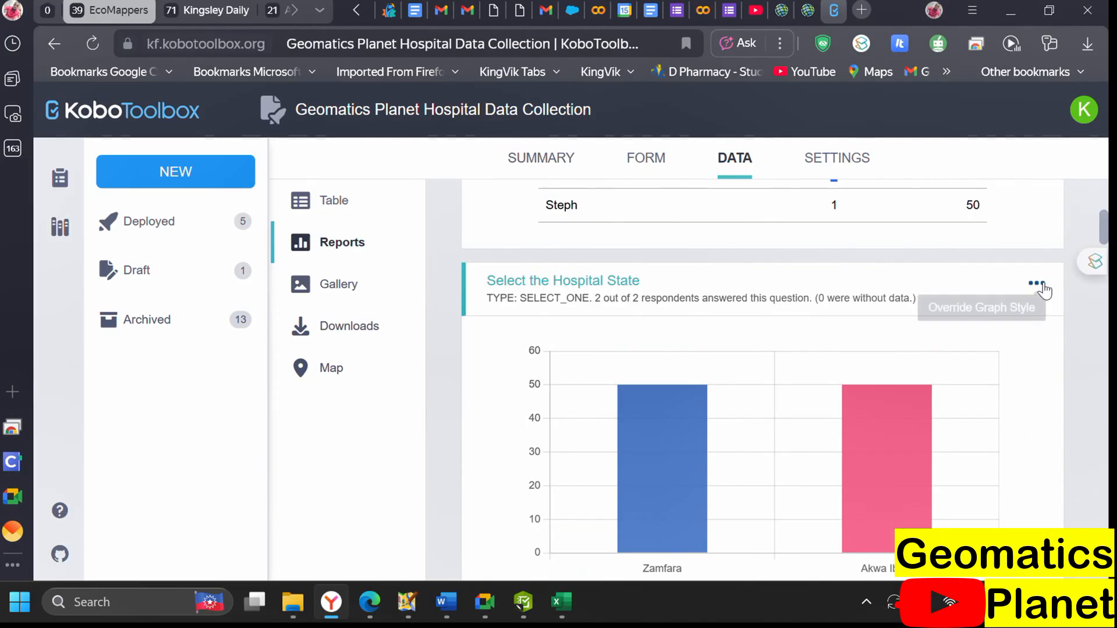
click(1036, 284)
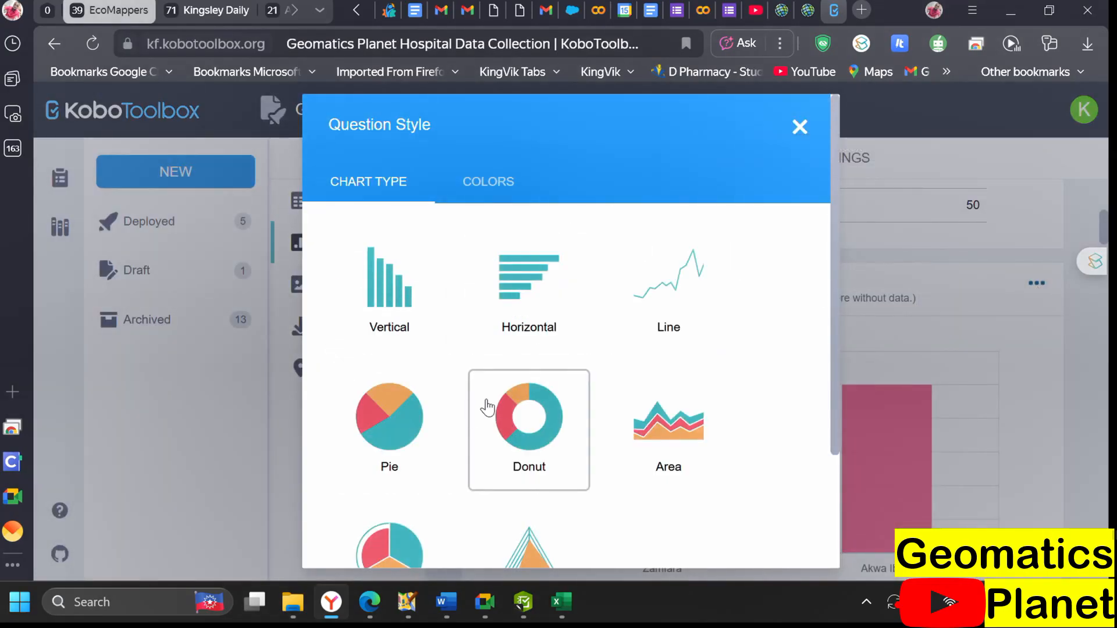
click(508, 407)
scroll(813, 319, down, 3)
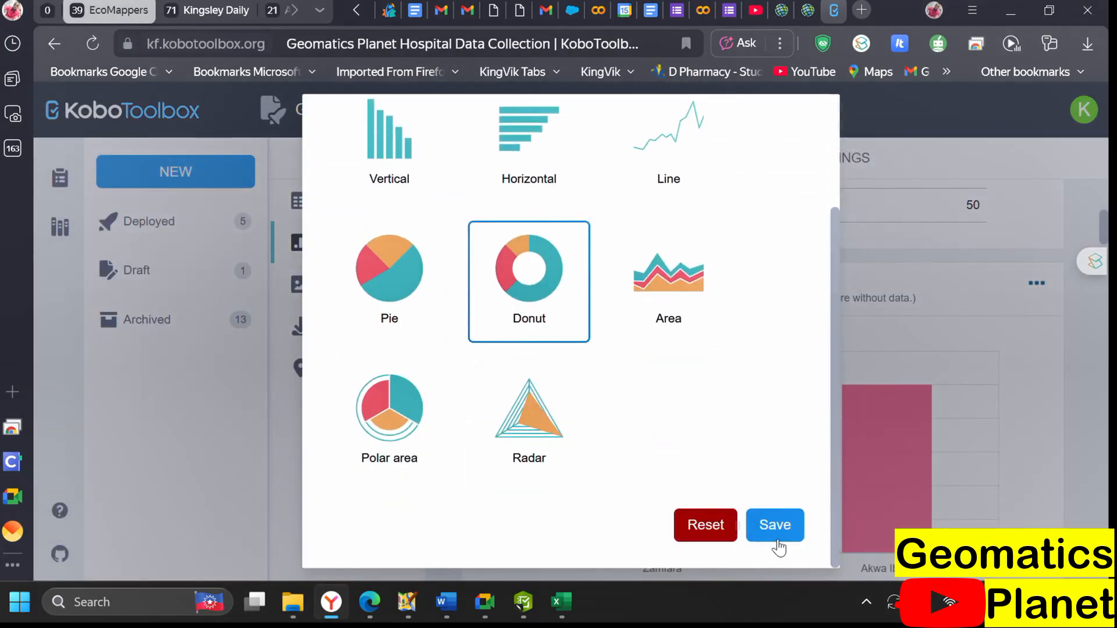
click(788, 523)
scroll(825, 345, down, 10)
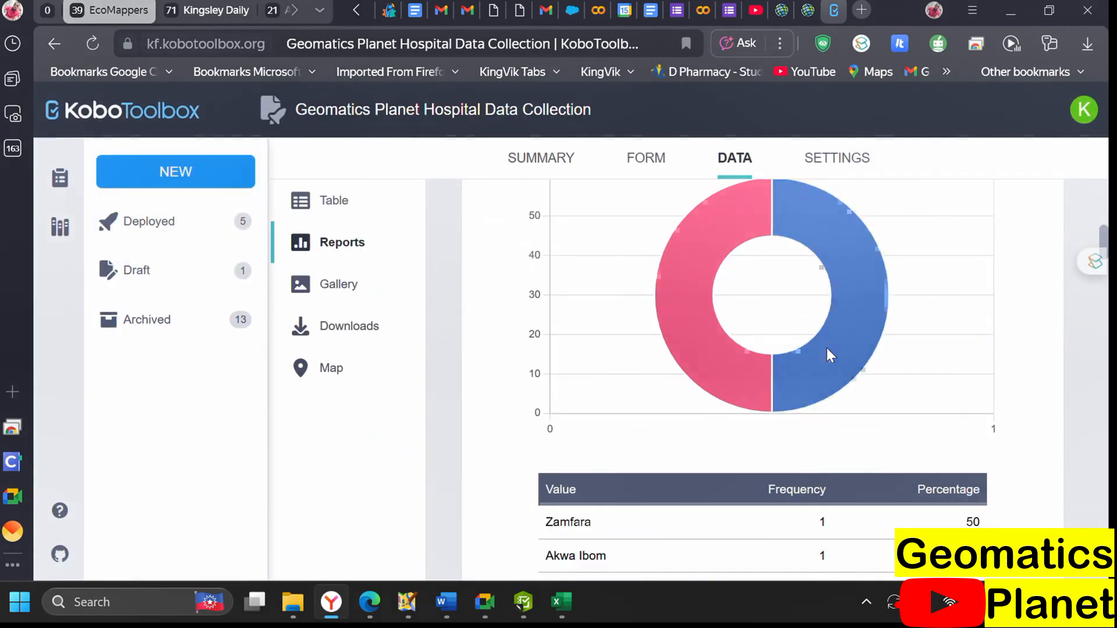
Set the Functional Status question's chart to the Area type and save it
scroll(1030, 314, up, 1)
click(1036, 285)
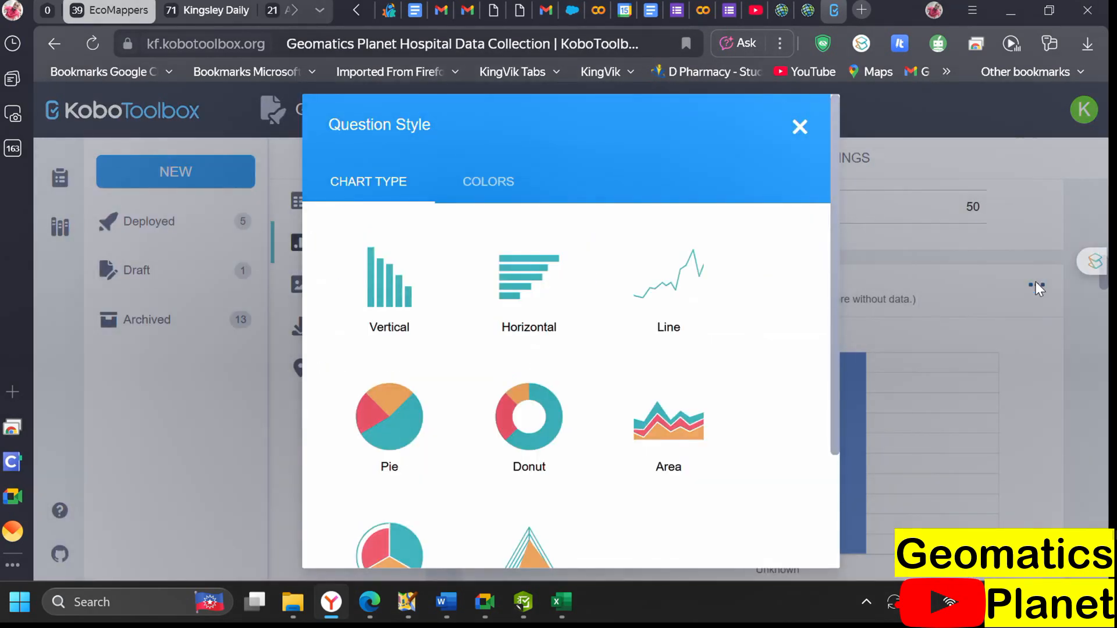
scroll(628, 329, down, 2)
click(653, 356)
scroll(693, 436, down, 1)
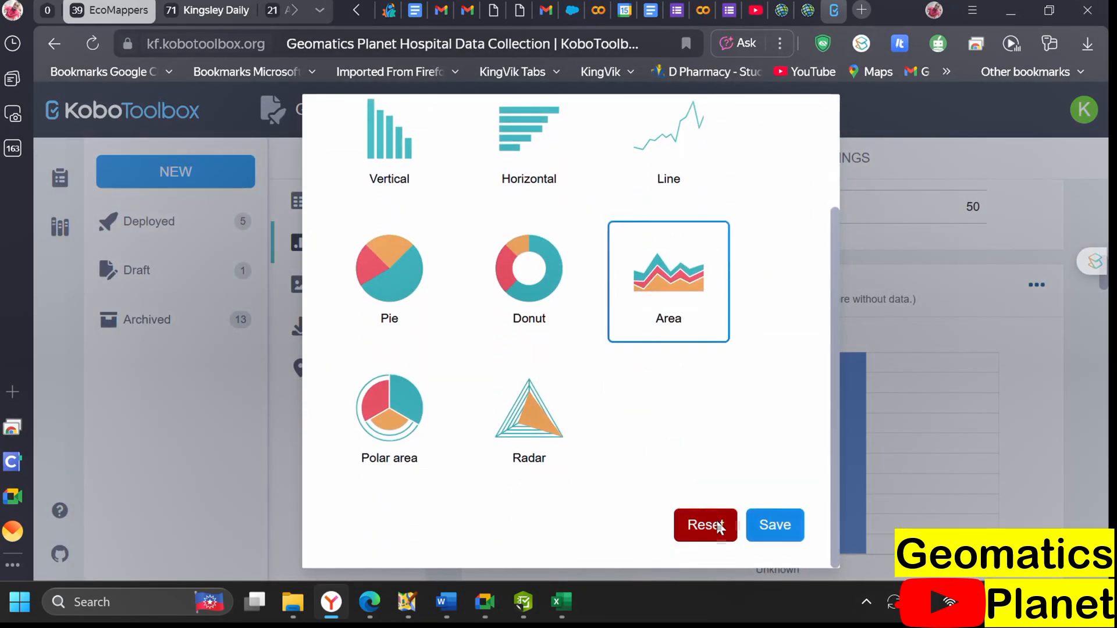
click(775, 544)
scroll(843, 396, down, 3)
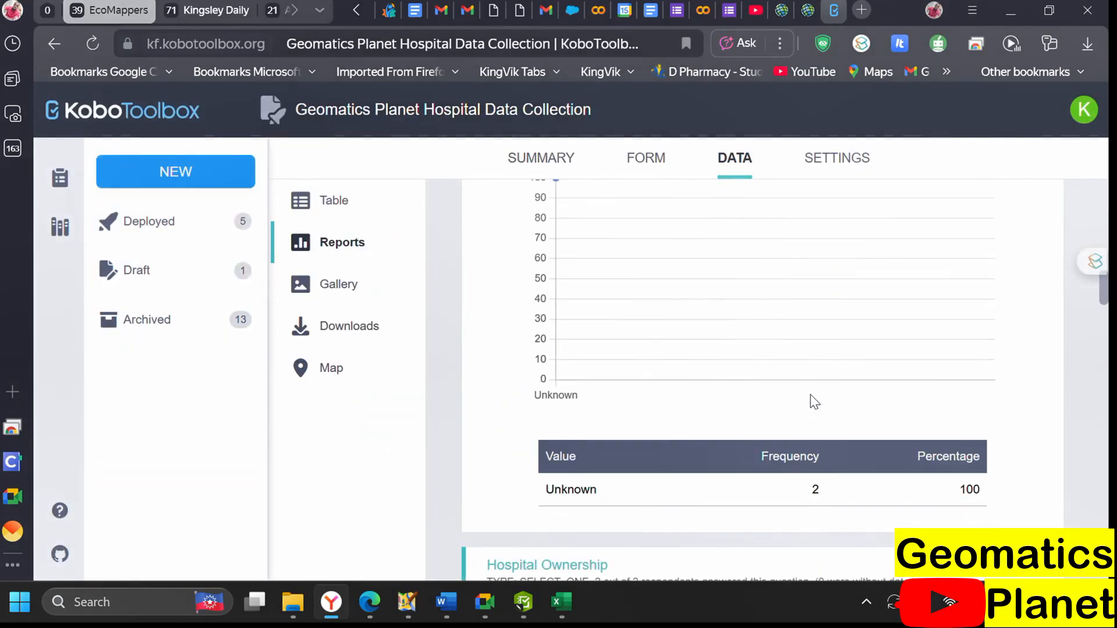
Switch the Functional Status question's chart to the Pie type and save it
scroll(989, 262, up, 3)
click(1036, 285)
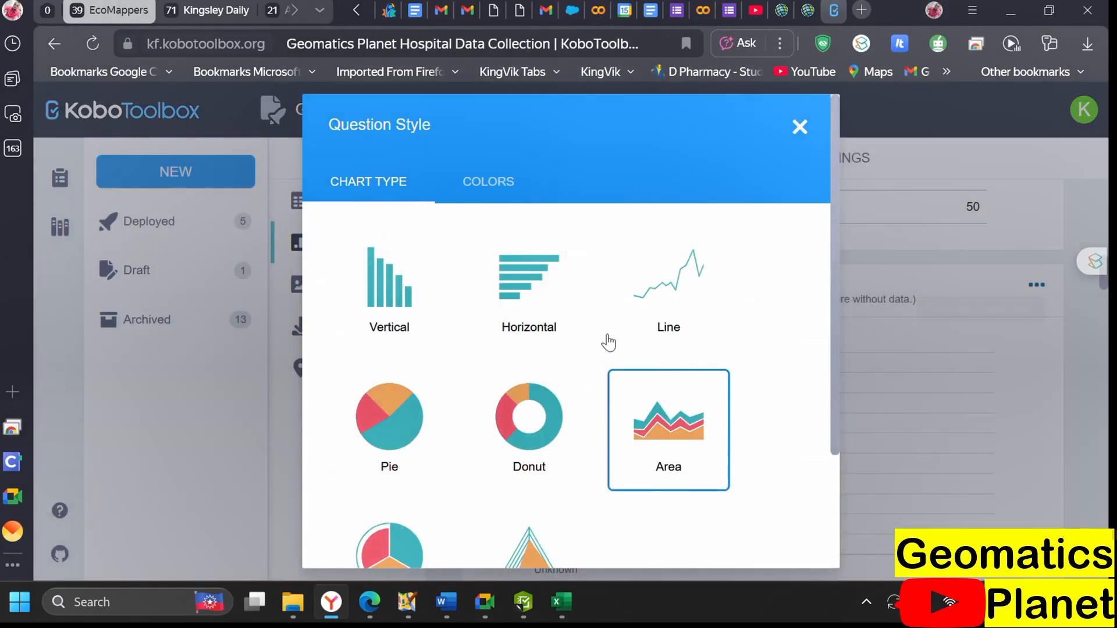
click(434, 398)
scroll(756, 459, down, 3)
click(782, 539)
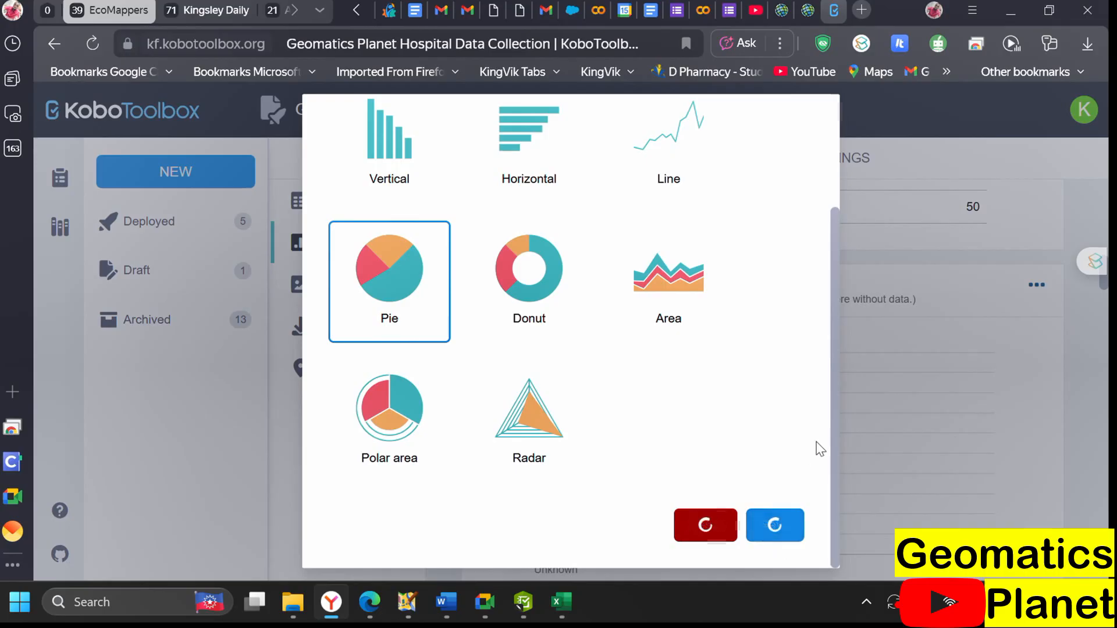
scroll(777, 343, up, 5)
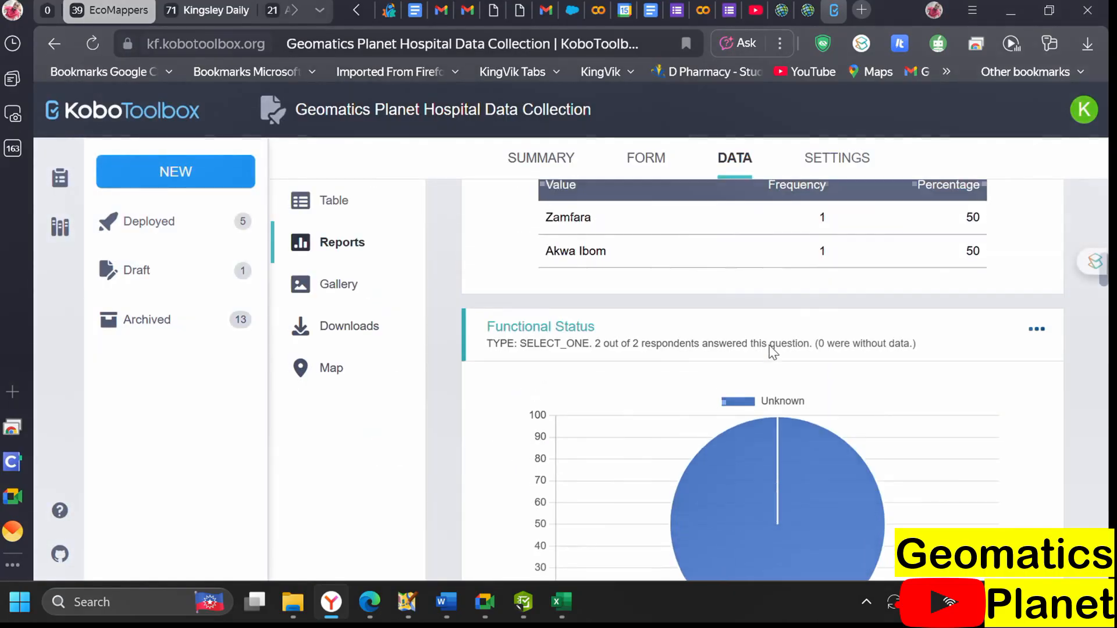
Look at the project's image gallery, and review the available export types and value and header formats for data downloads
click(336, 283)
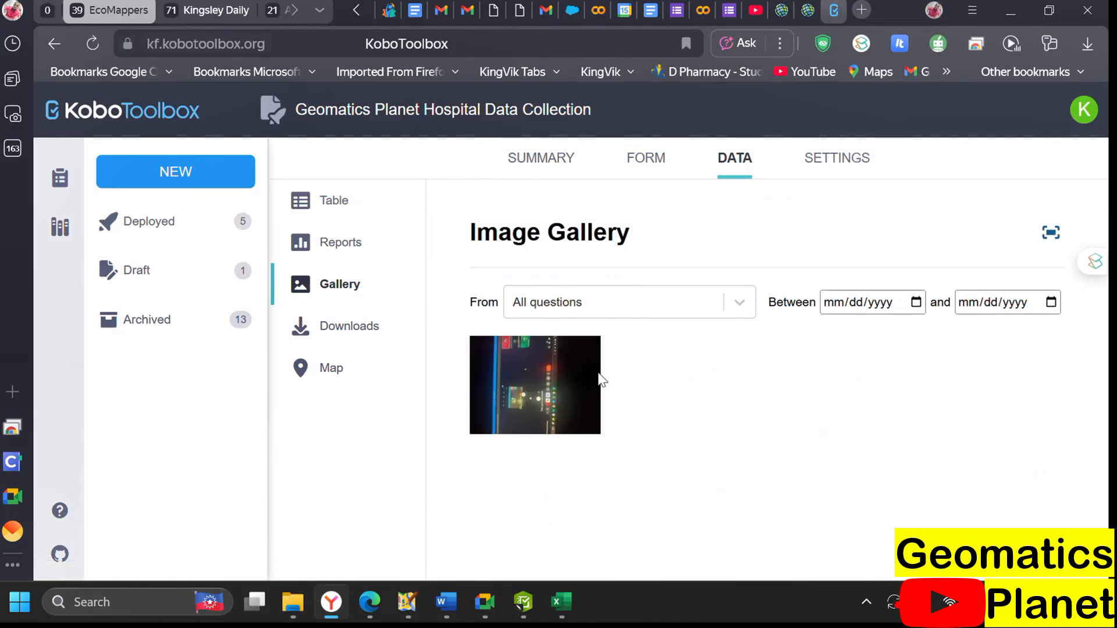
click(333, 327)
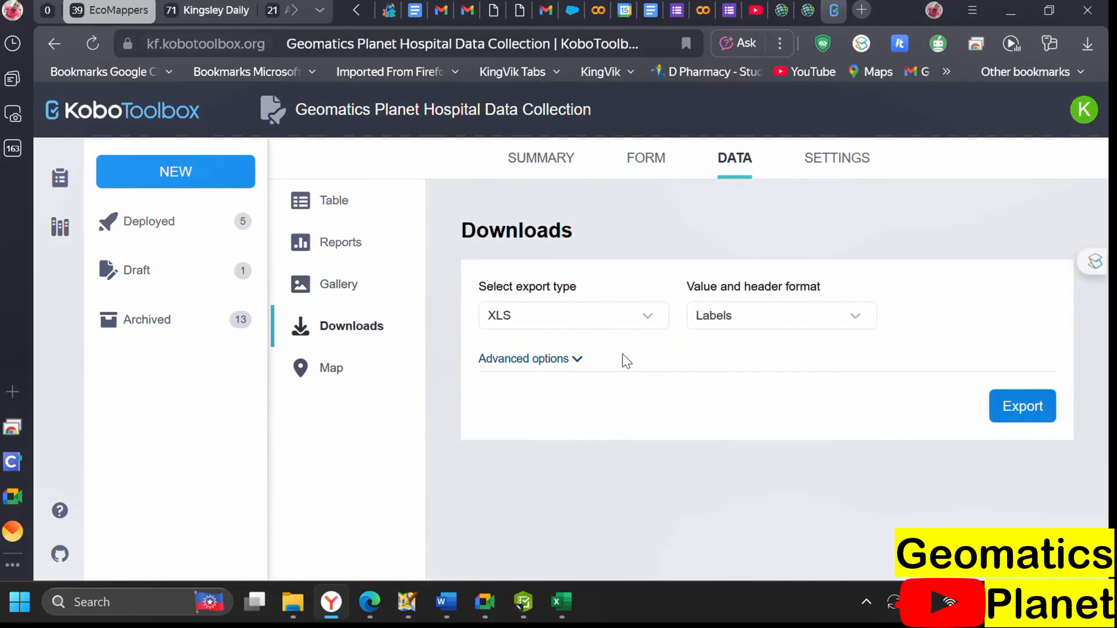
click(660, 322)
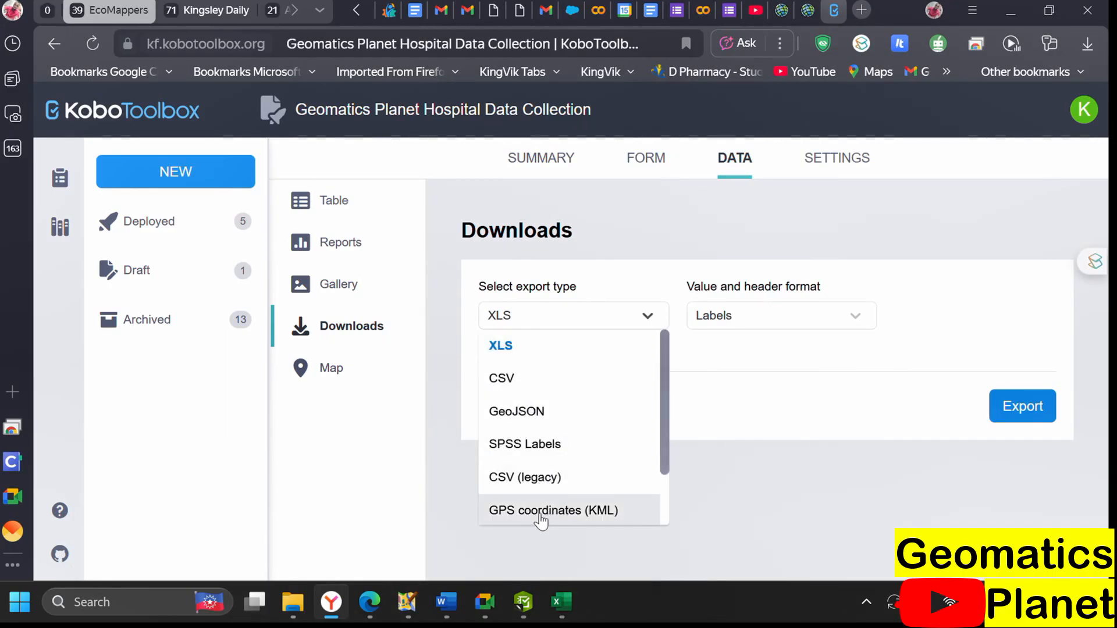
click(791, 340)
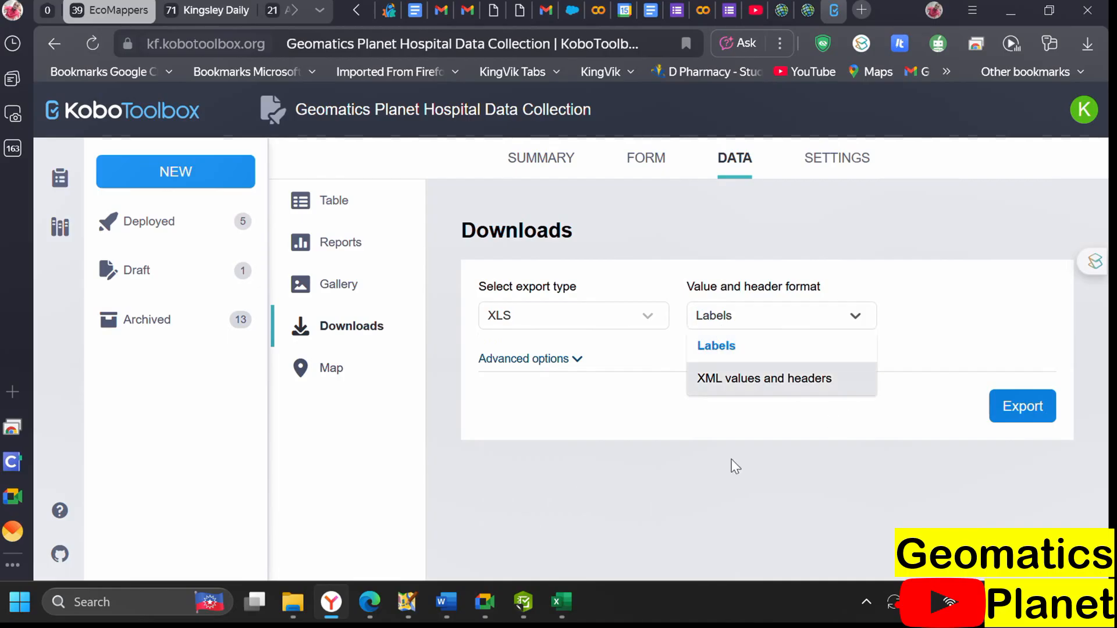
click(751, 453)
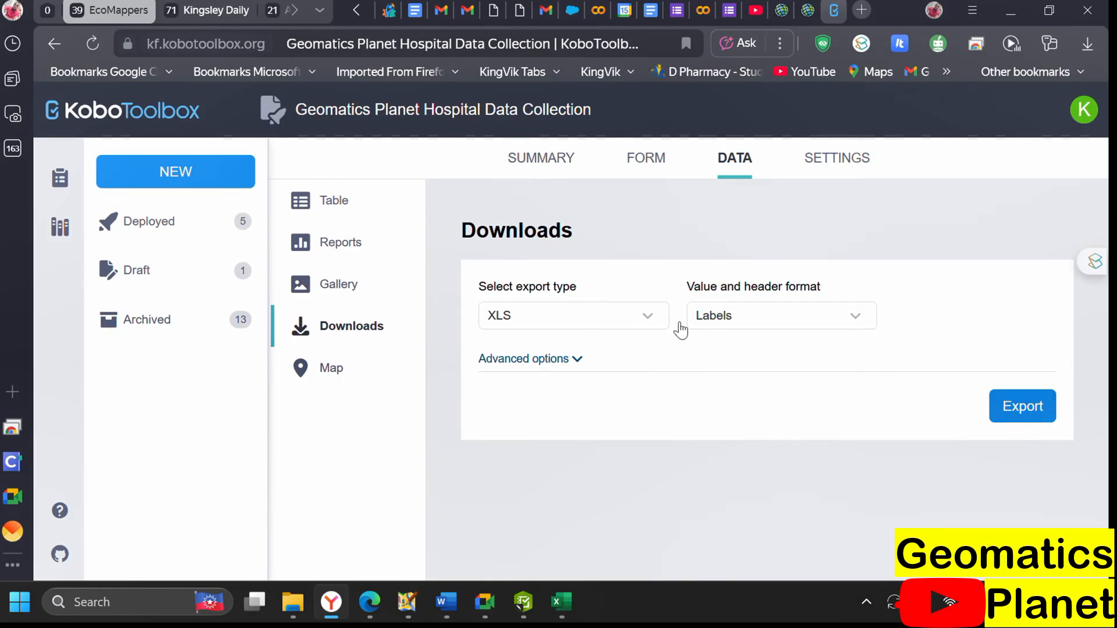
click(626, 326)
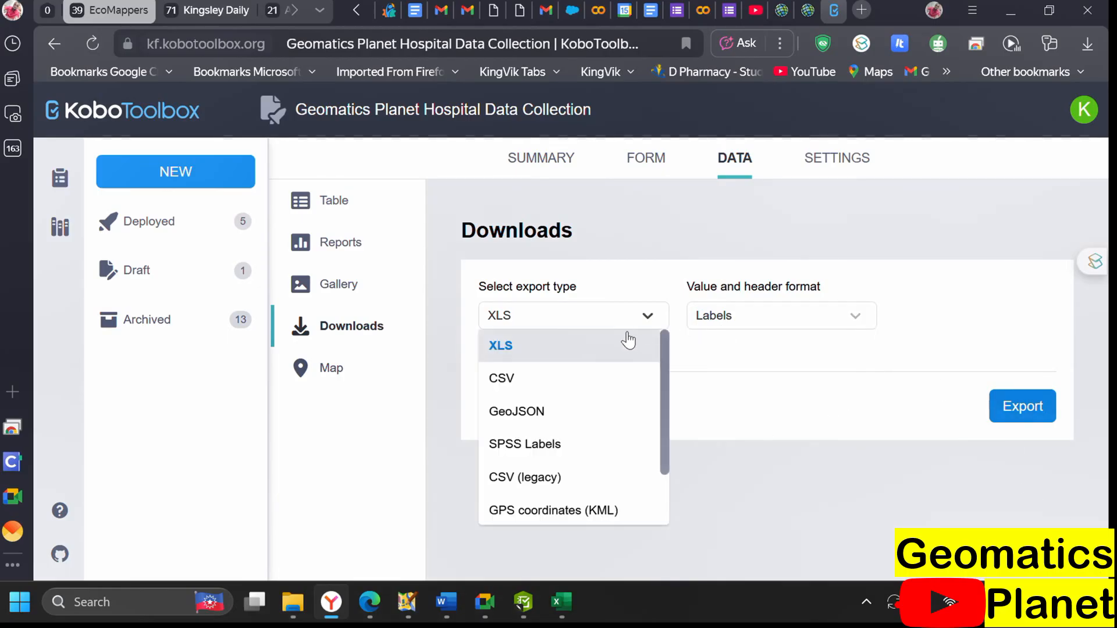
click(823, 326)
click(823, 319)
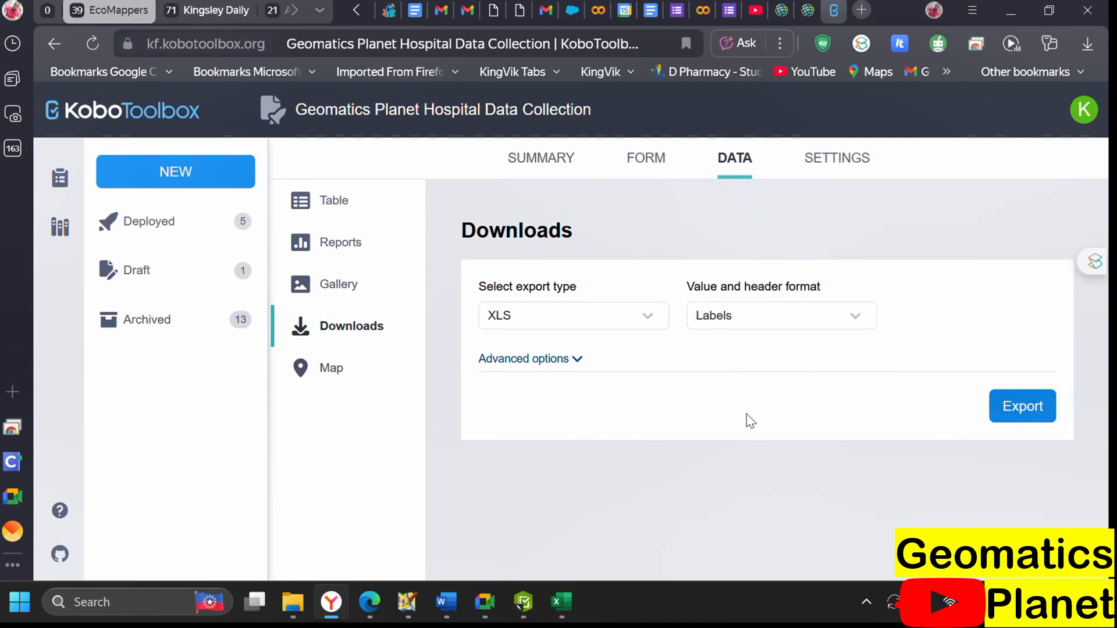
Display the submissions on the project map and zoom out to the world view to examine their location
click(321, 375)
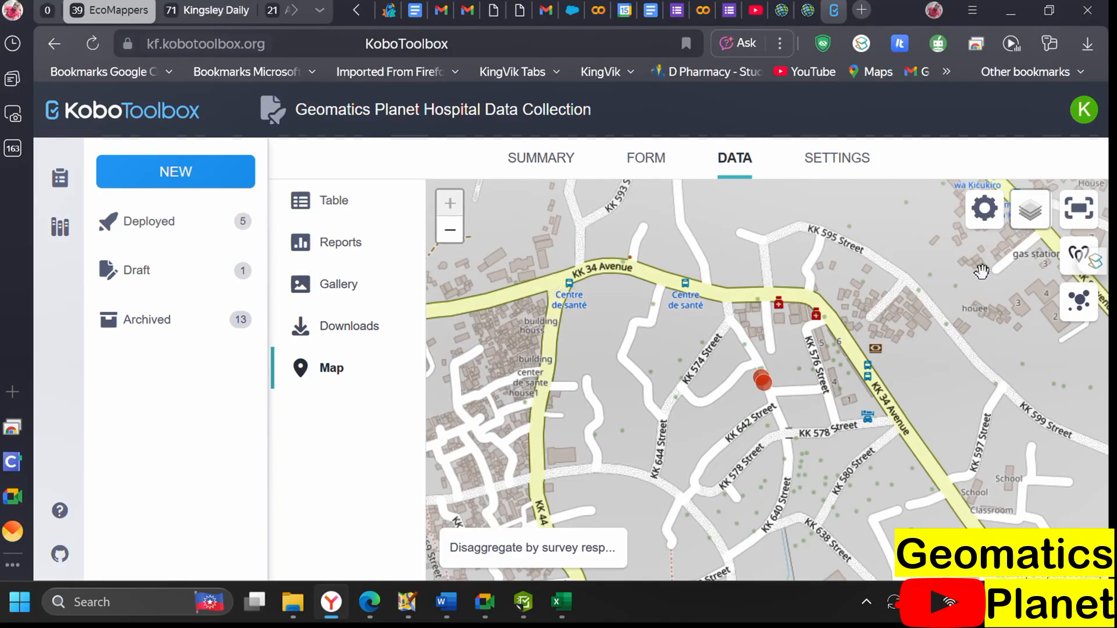
click(449, 230)
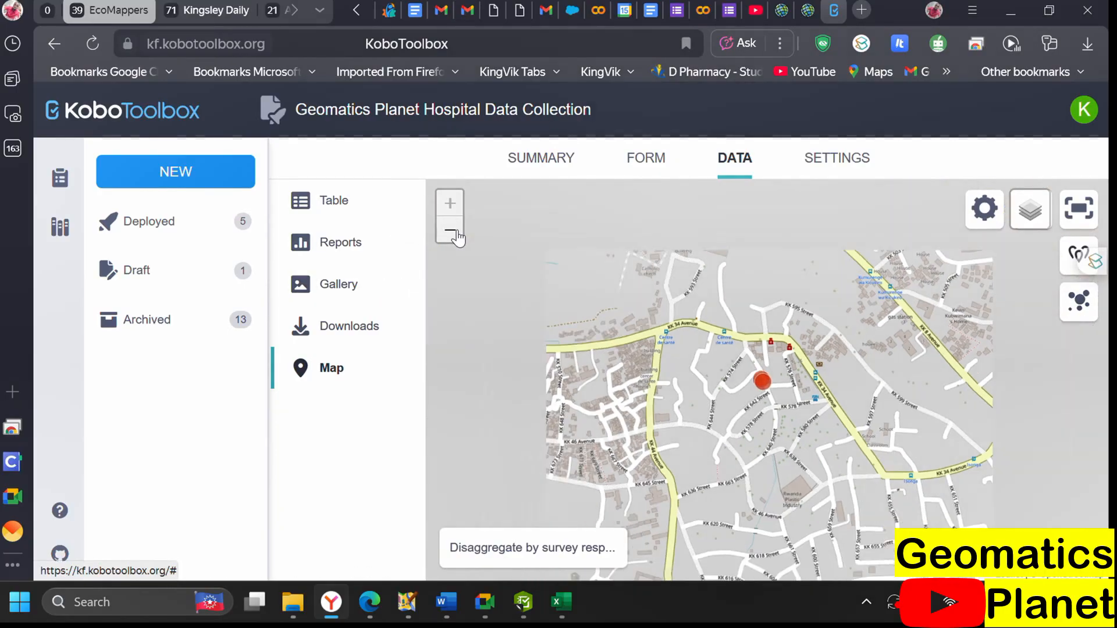
click(450, 231)
click(450, 233)
click(450, 232)
click(451, 233)
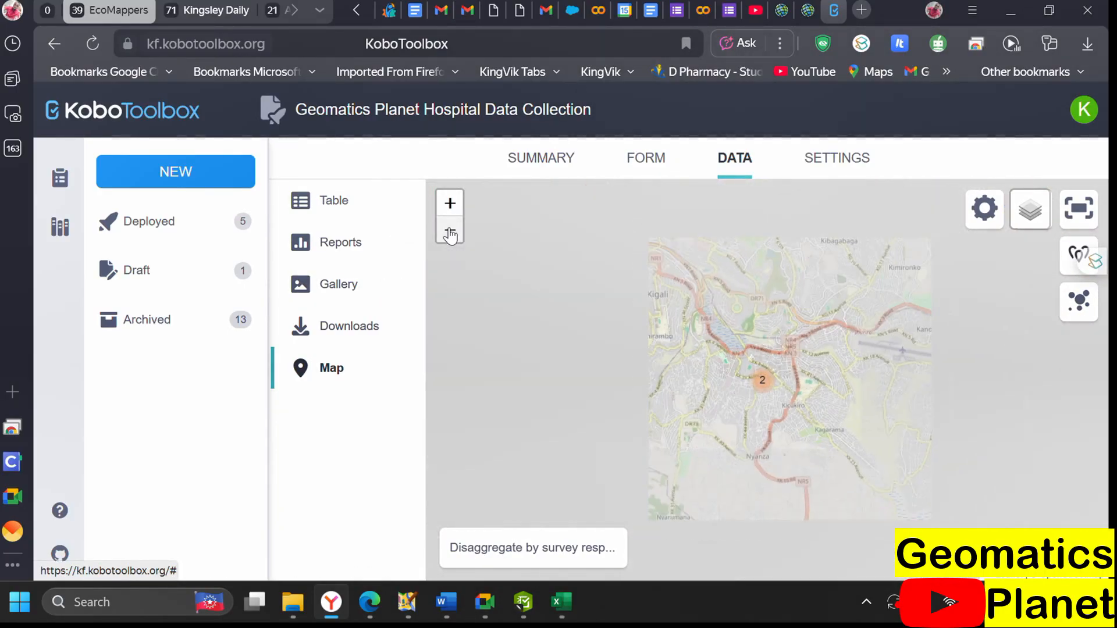
click(451, 232)
click(449, 234)
click(450, 235)
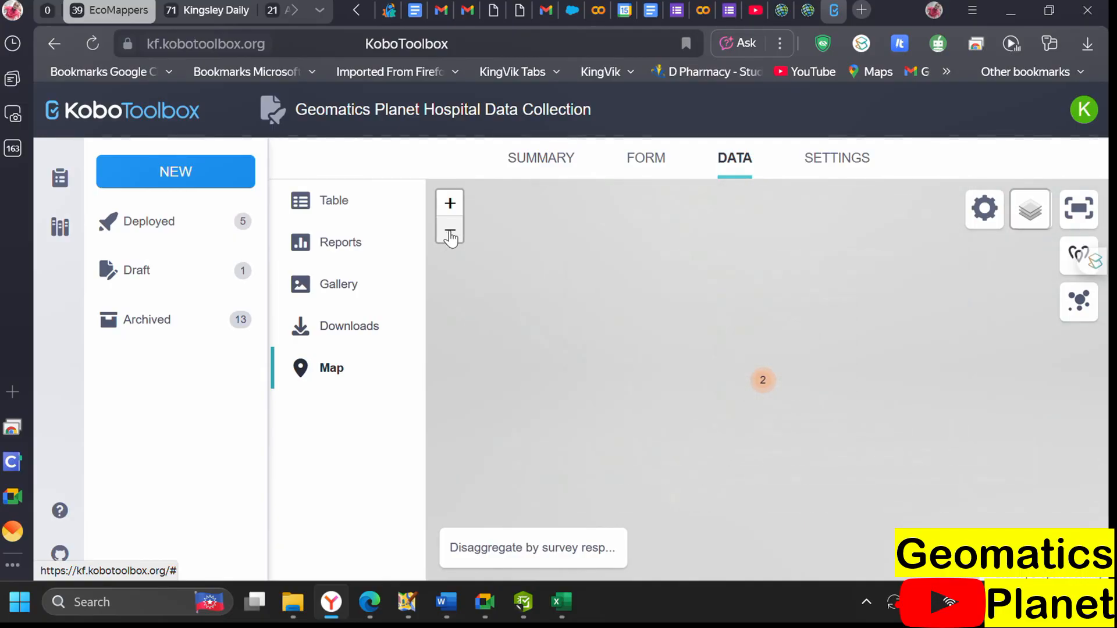
click(450, 233)
click(450, 232)
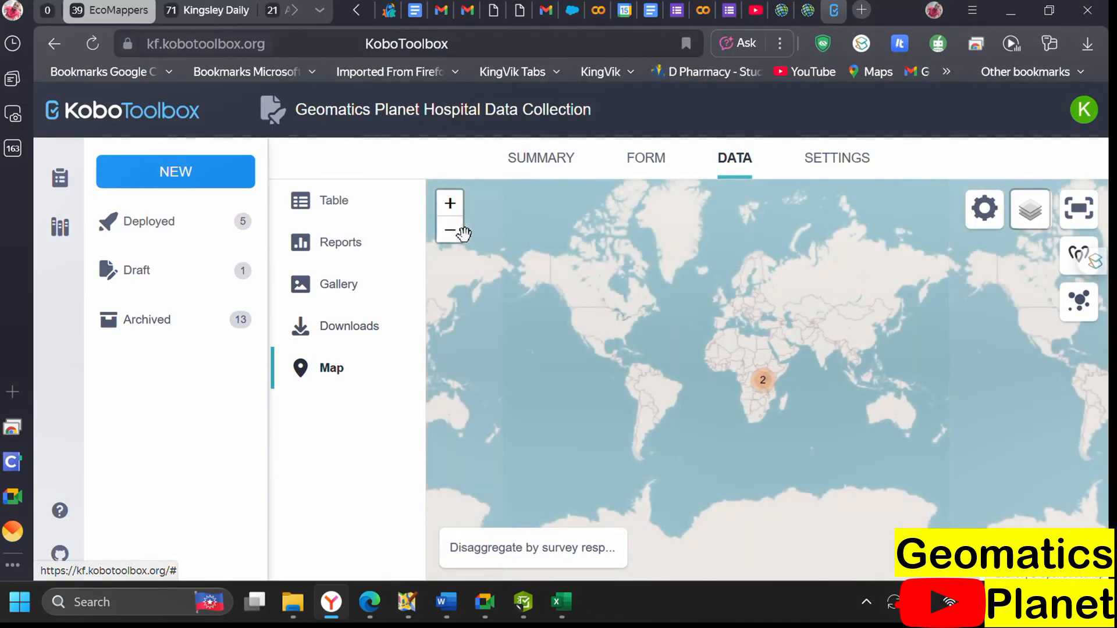
click(450, 231)
drag(817, 390, 443, 272)
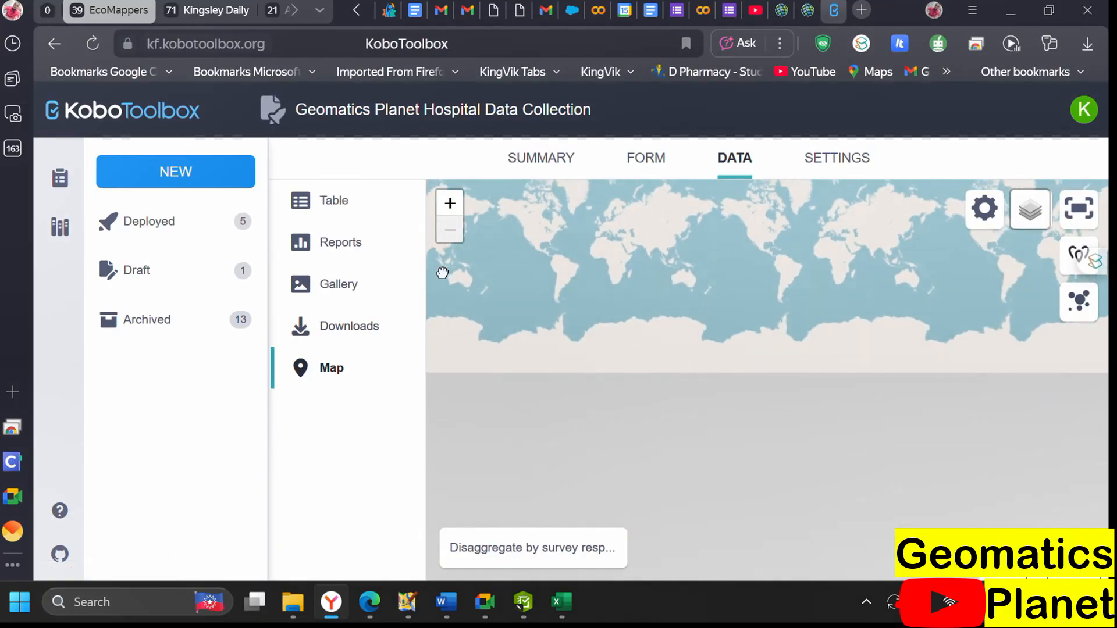
Return to the image gallery and open the submitted hospital photo at full size
click(359, 289)
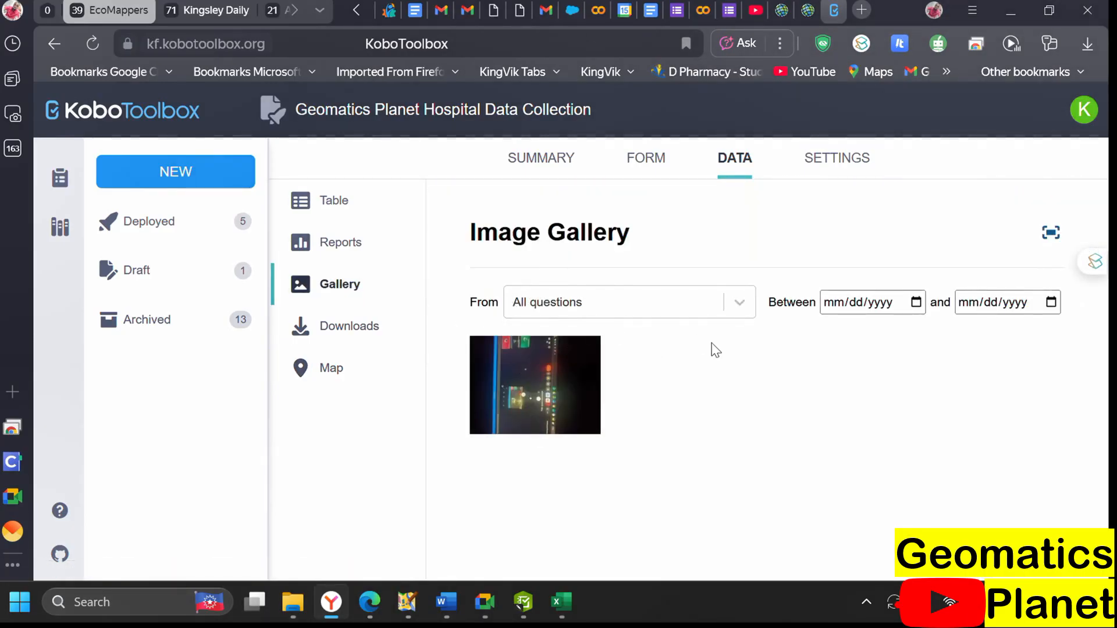
click(542, 377)
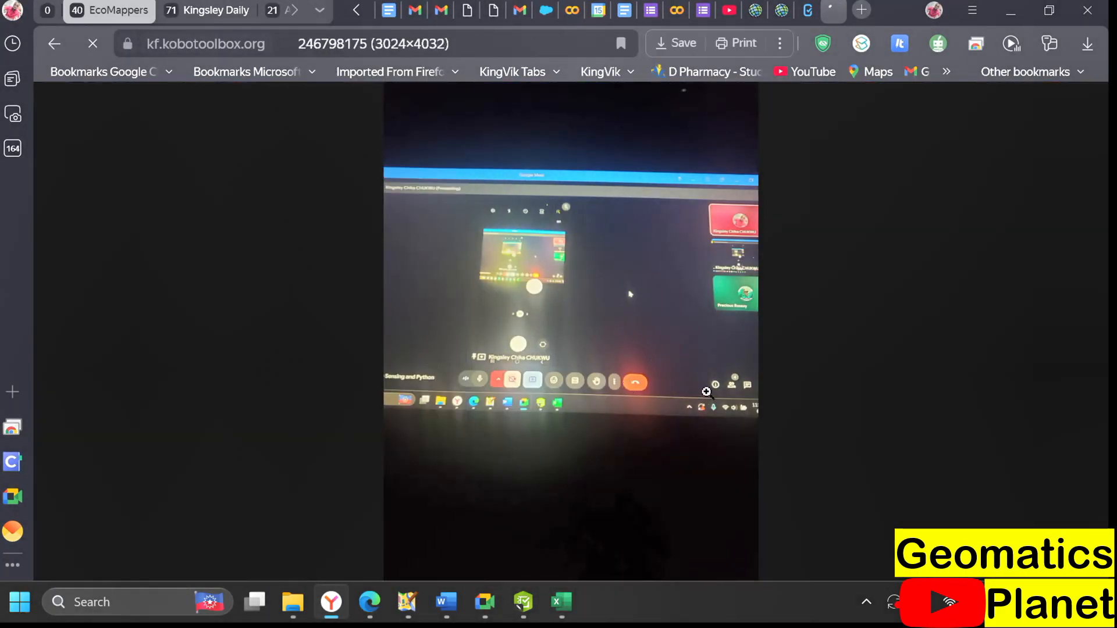
Return to the project summary, review the permissions that can be granted to other users, and look over the submissions chart
click(808, 15)
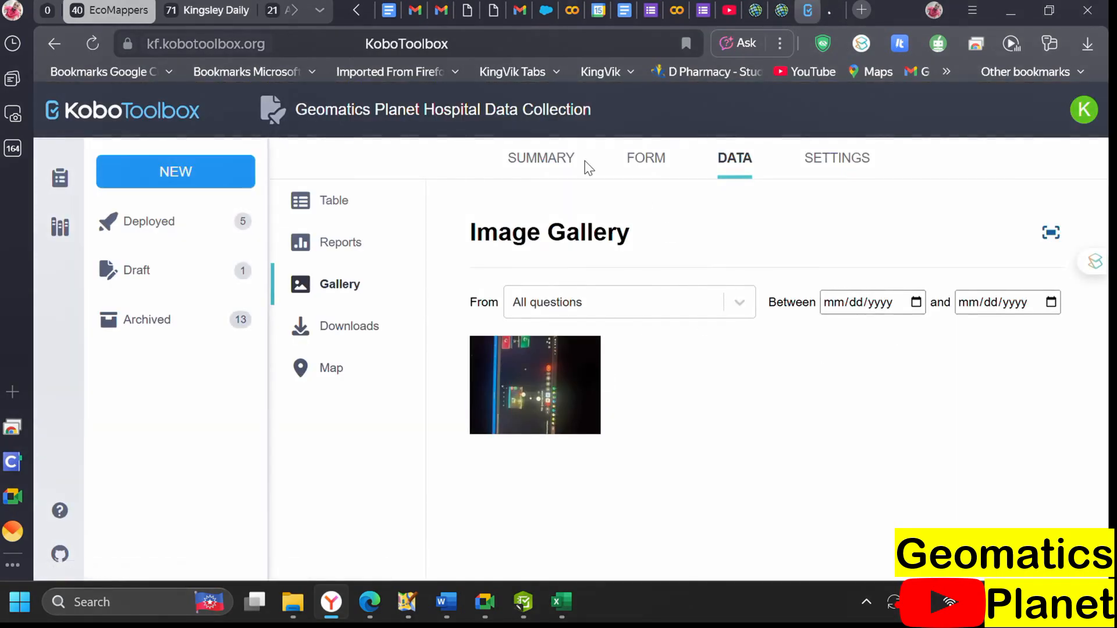
click(551, 170)
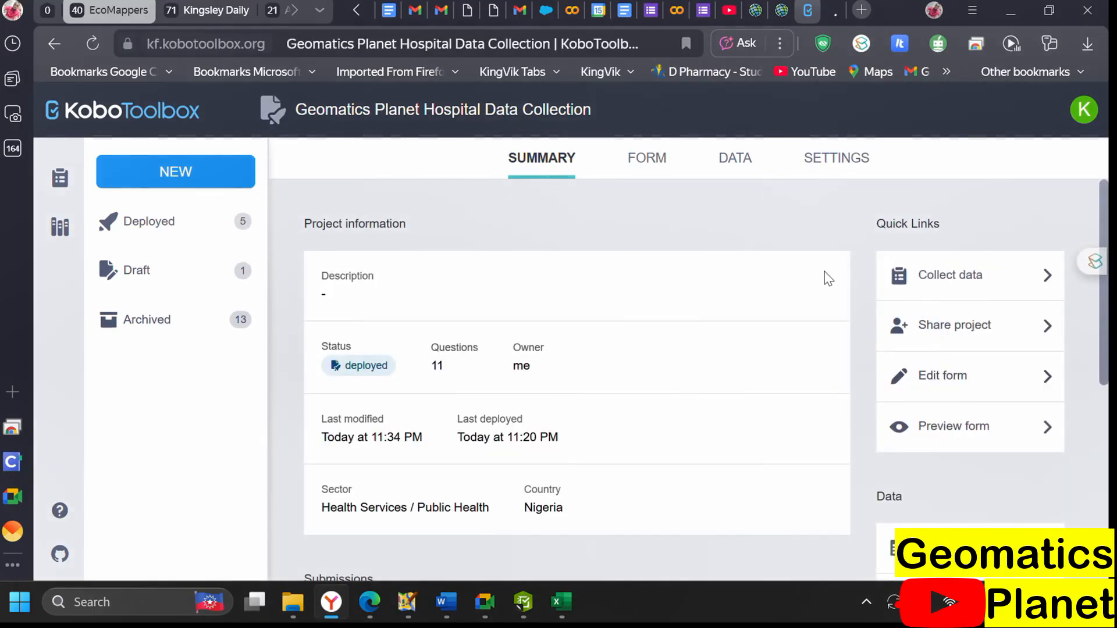
click(1033, 331)
click(355, 329)
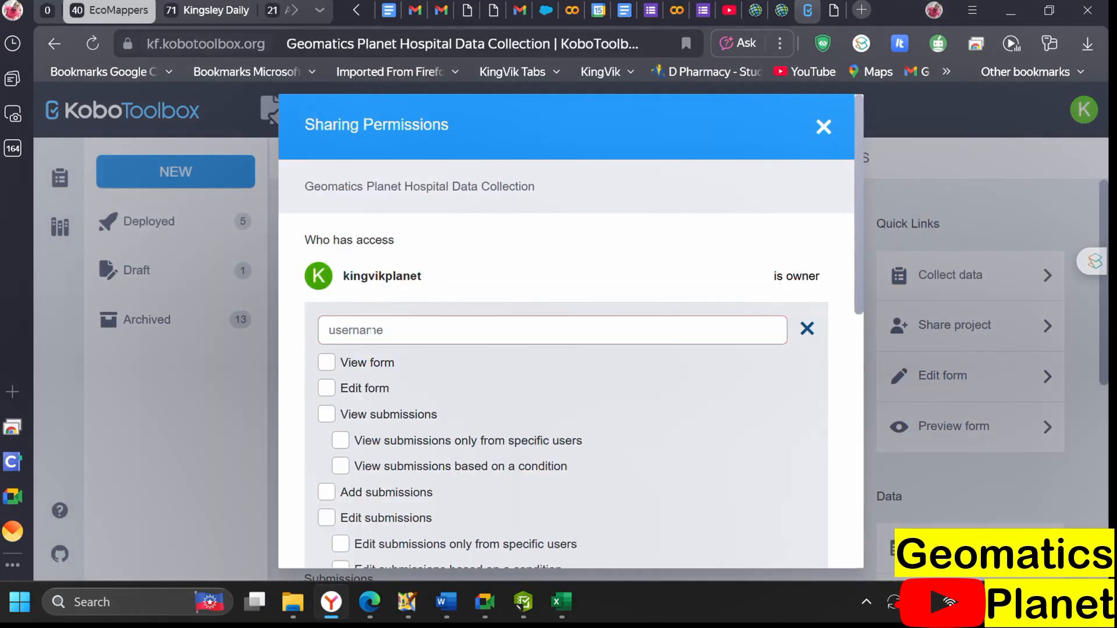
click(415, 342)
scroll(384, 377, down, 9)
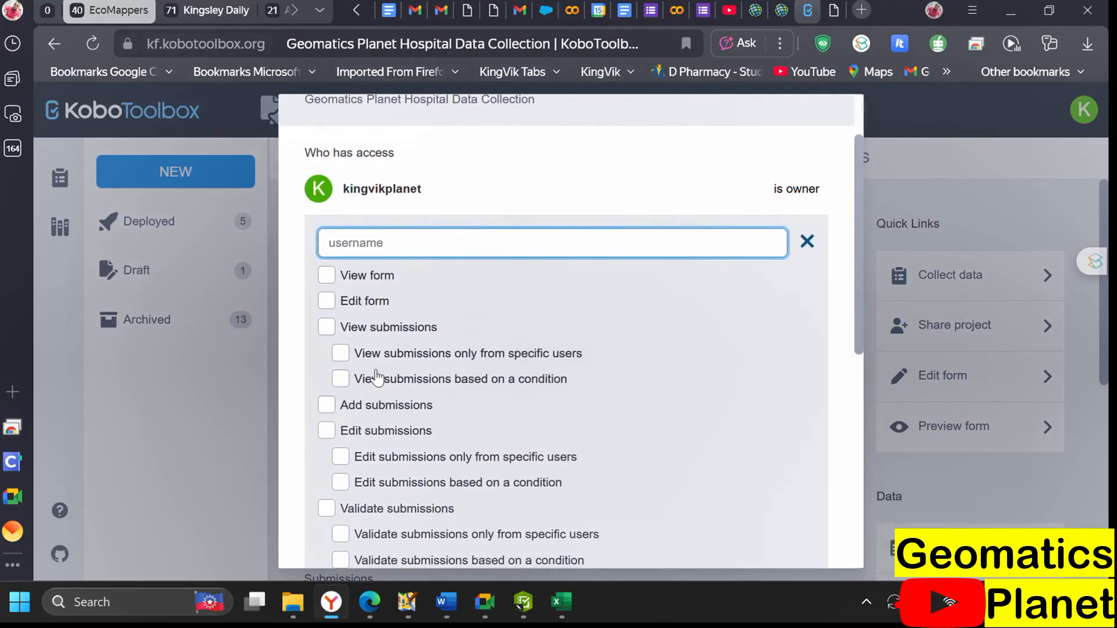
scroll(401, 338, up, 10)
scroll(394, 286, down, 6)
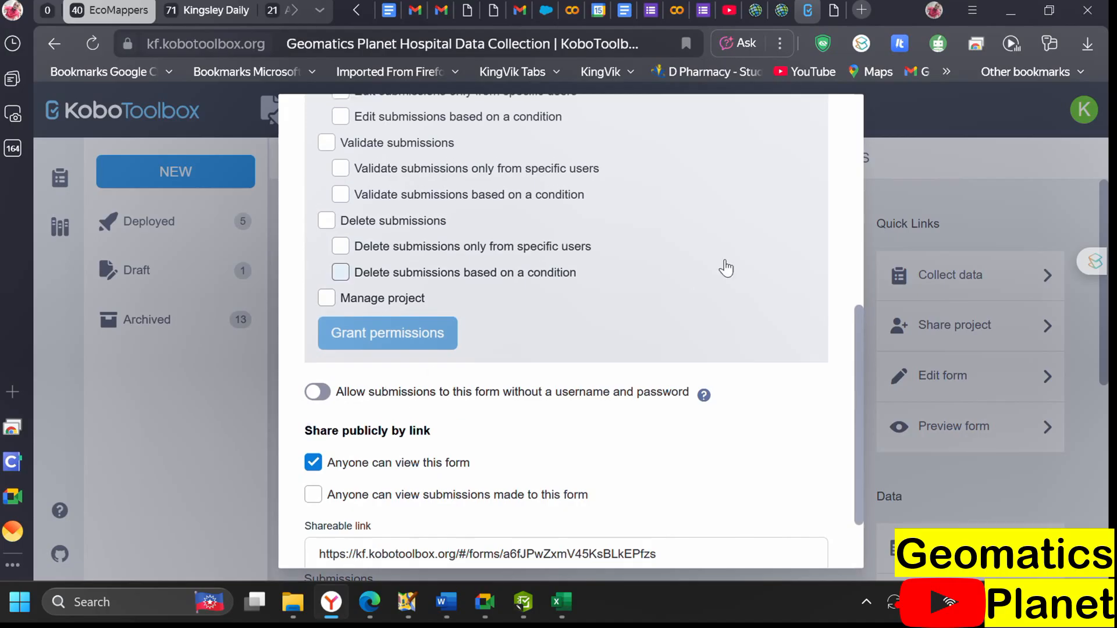
scroll(723, 266, up, 10)
click(823, 110)
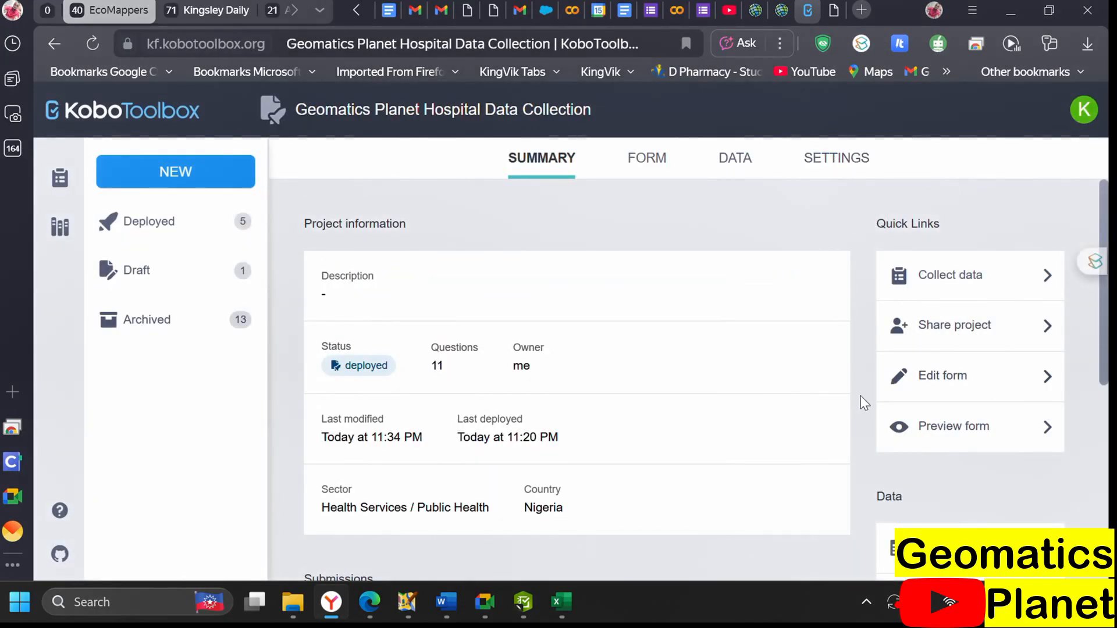
scroll(680, 389, down, 5)
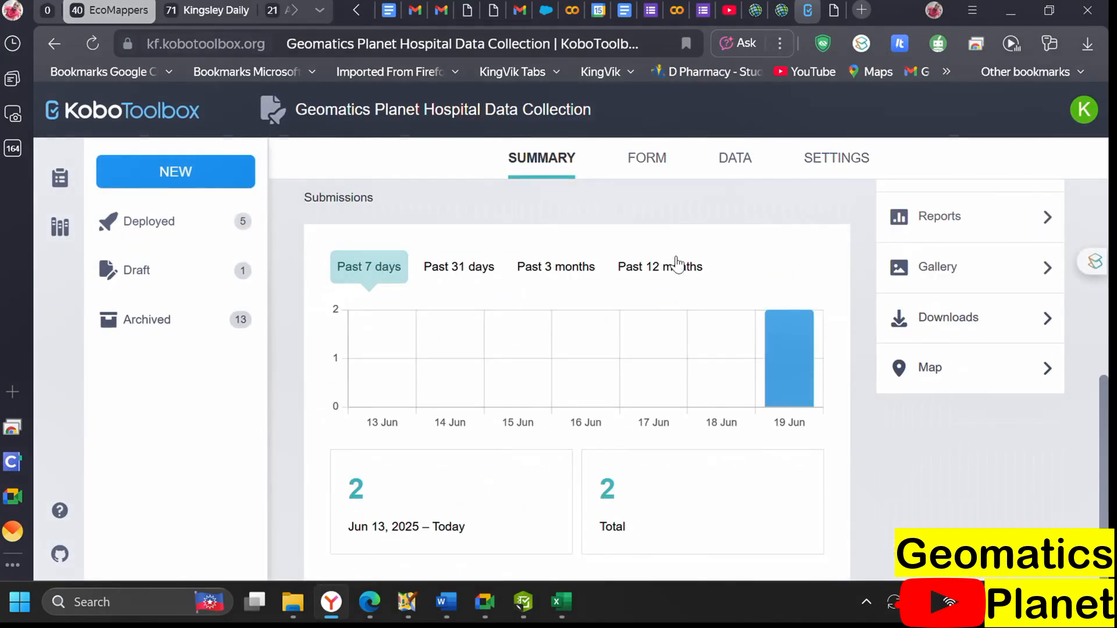
scroll(677, 264, up, 5)
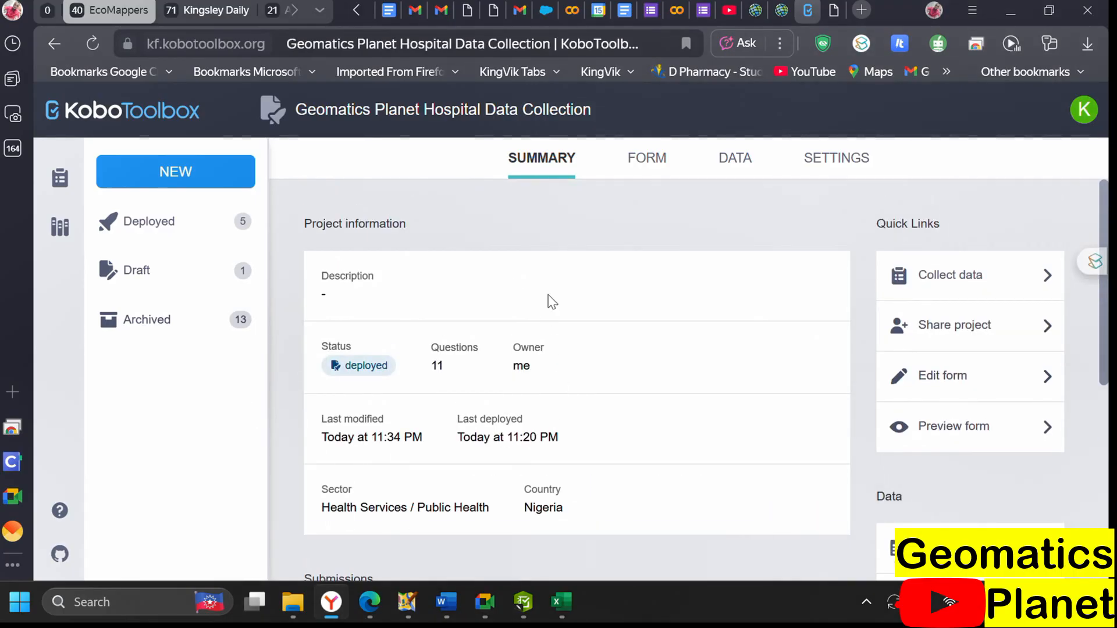
Open the hospital form for editing, look through its questions, and save and close it
click(667, 163)
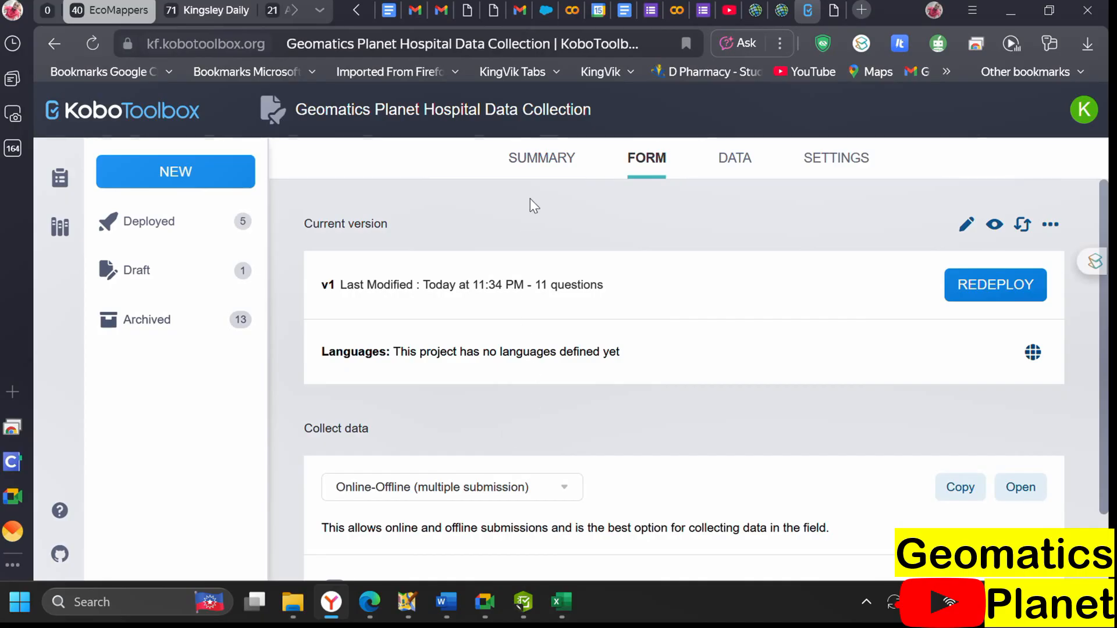
click(966, 224)
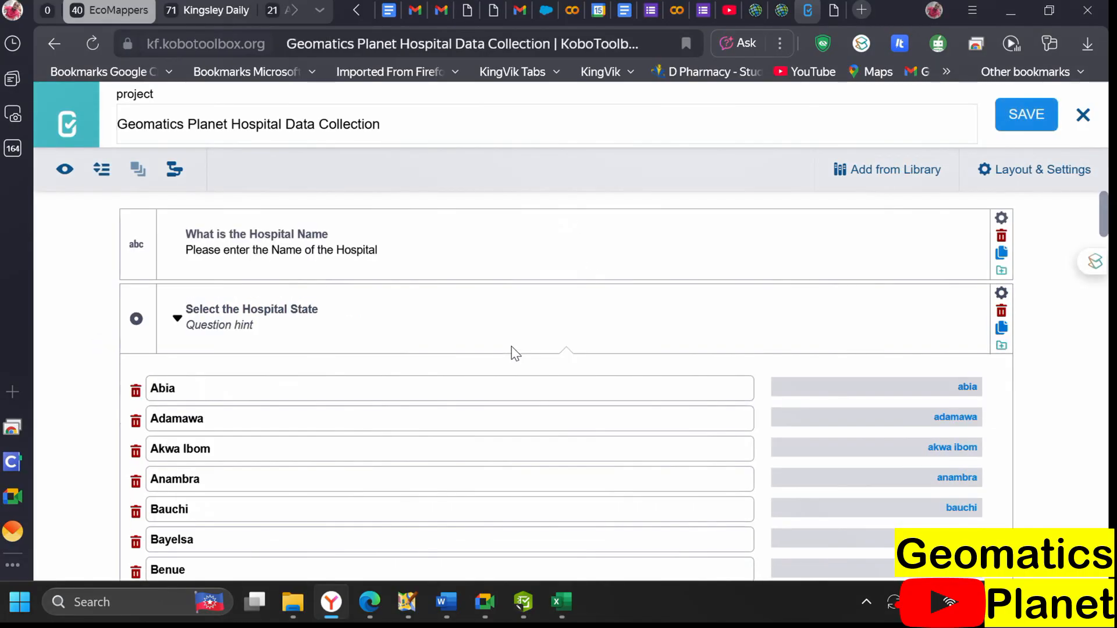
scroll(370, 361, down, 20)
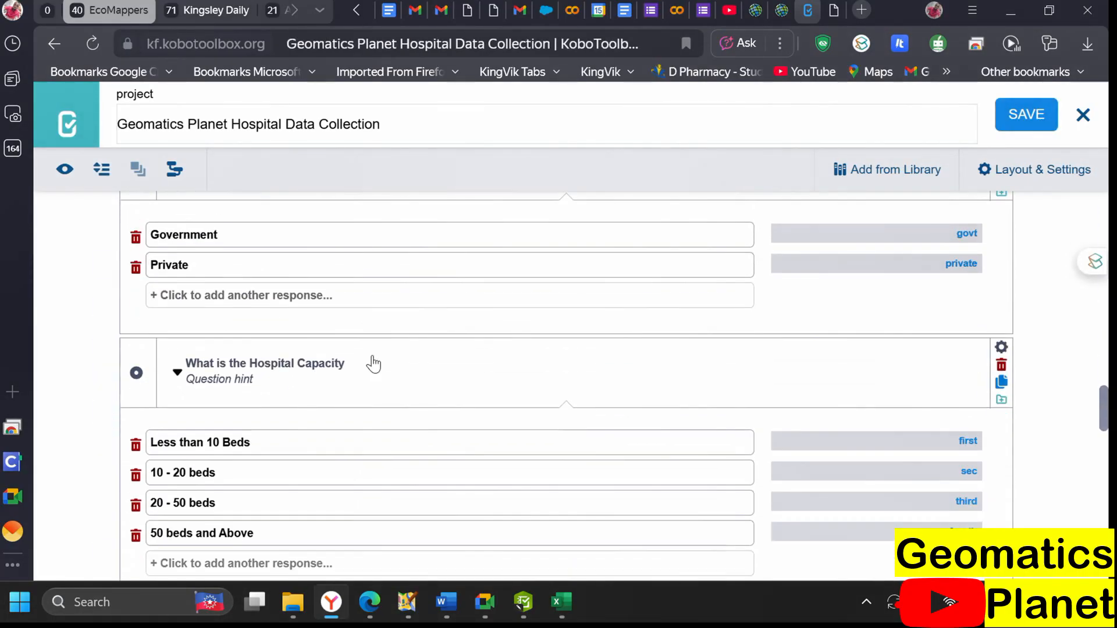
scroll(371, 358, up, 5)
scroll(371, 357, down, 10)
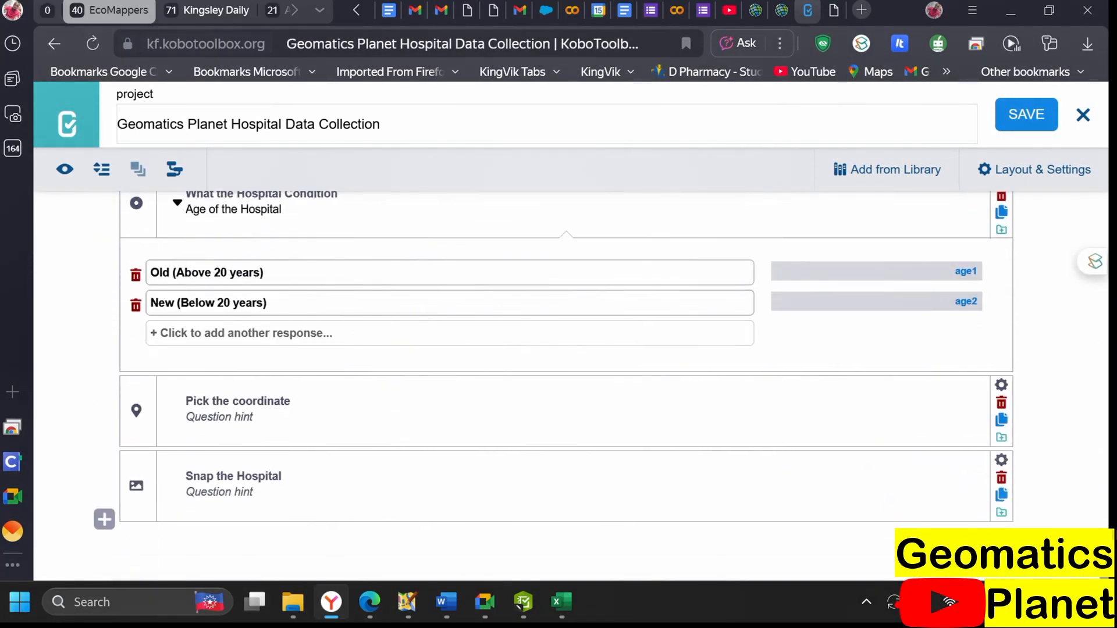
scroll(272, 444, up, 9)
scroll(431, 286, down, 3)
scroll(431, 286, up, 15)
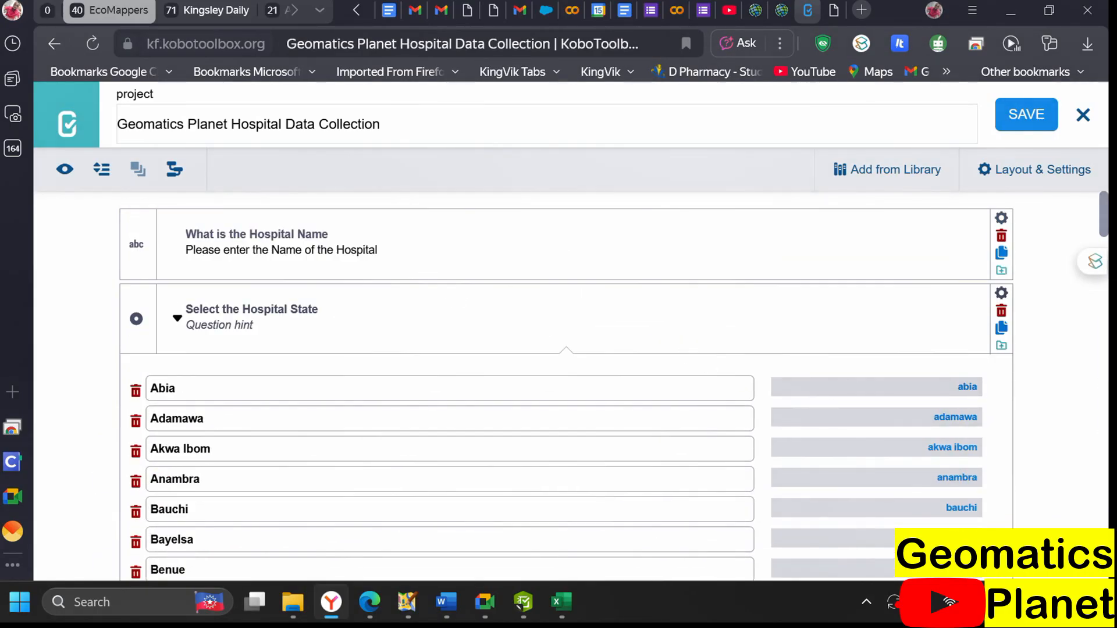
click(1040, 118)
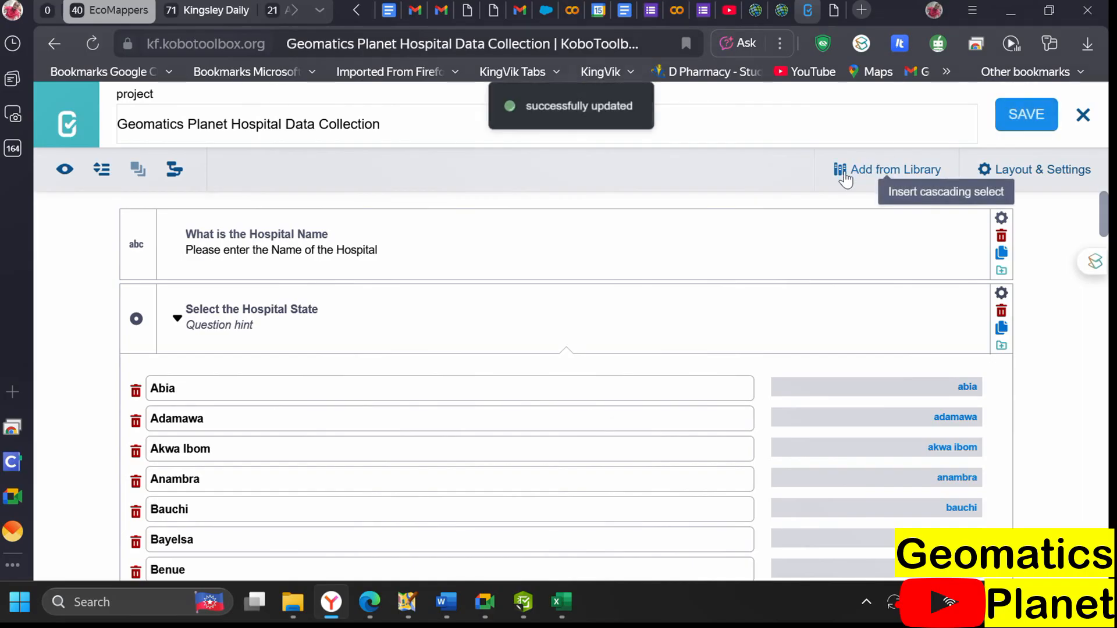
click(1081, 118)
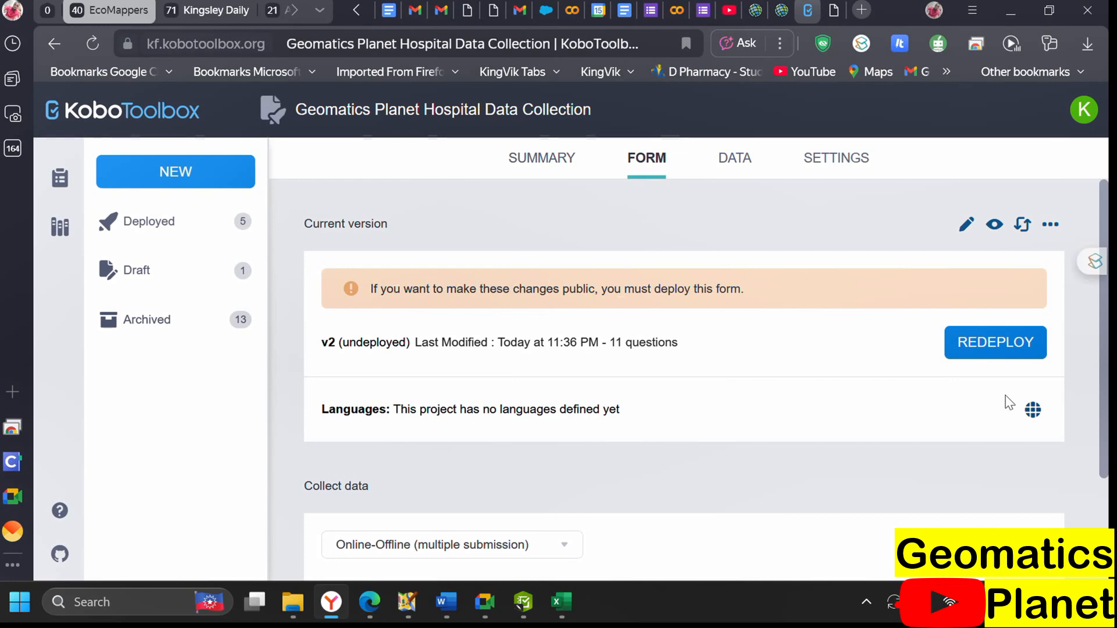
Redeploy the saved v2 form, overwriting the existing deployment
click(987, 349)
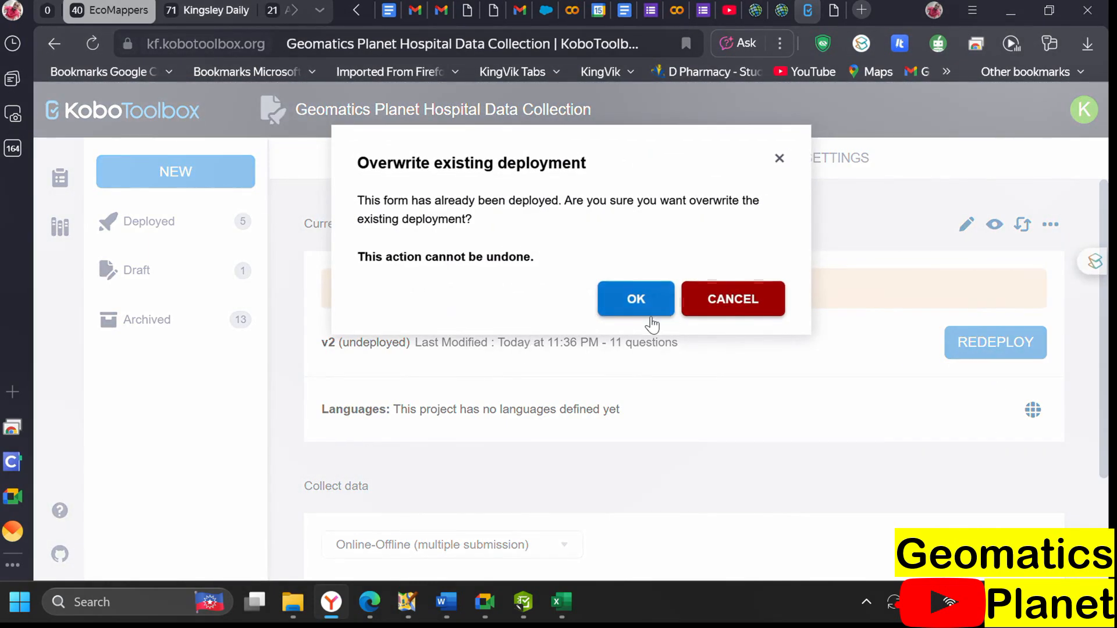
click(527, 418)
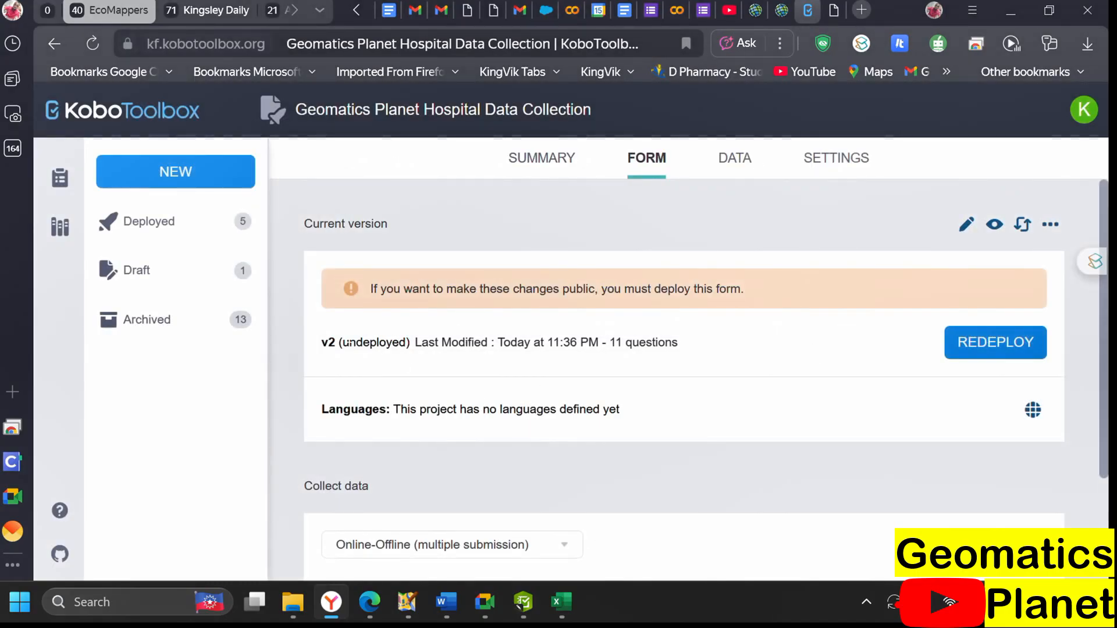
drag(336, 343, 767, 342)
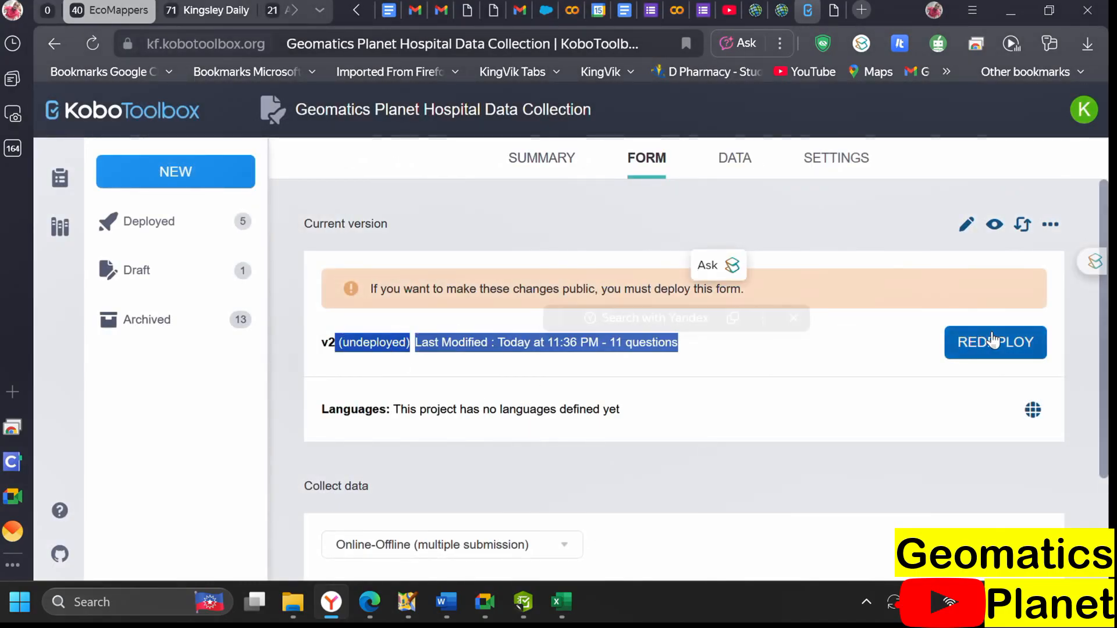
click(991, 332)
click(648, 304)
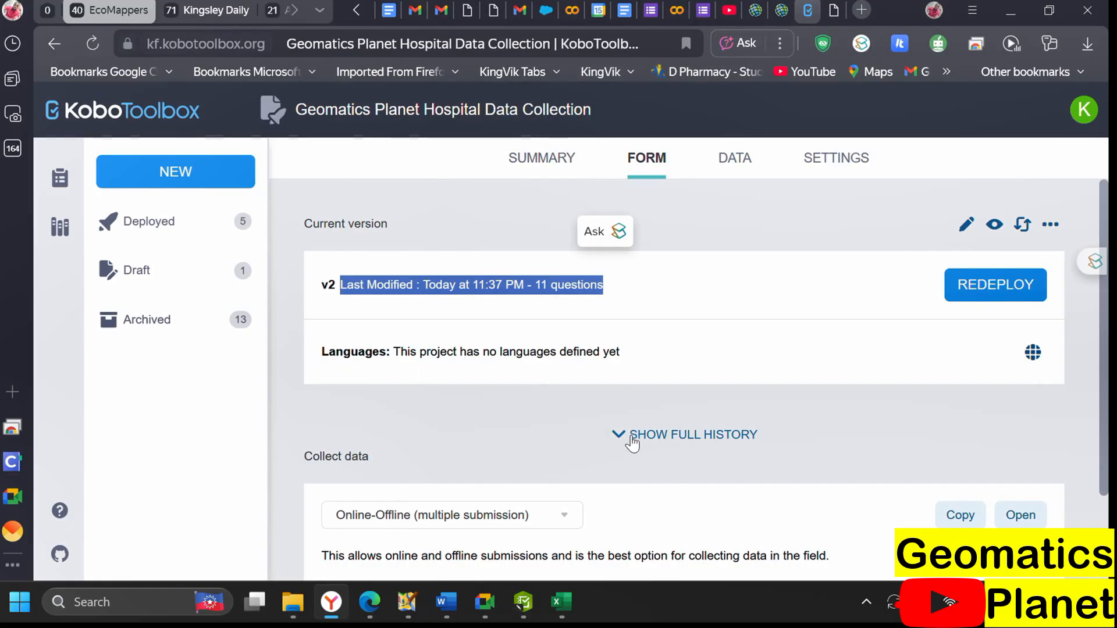
Show the form's full version history and look at the clone option for version v1
click(669, 434)
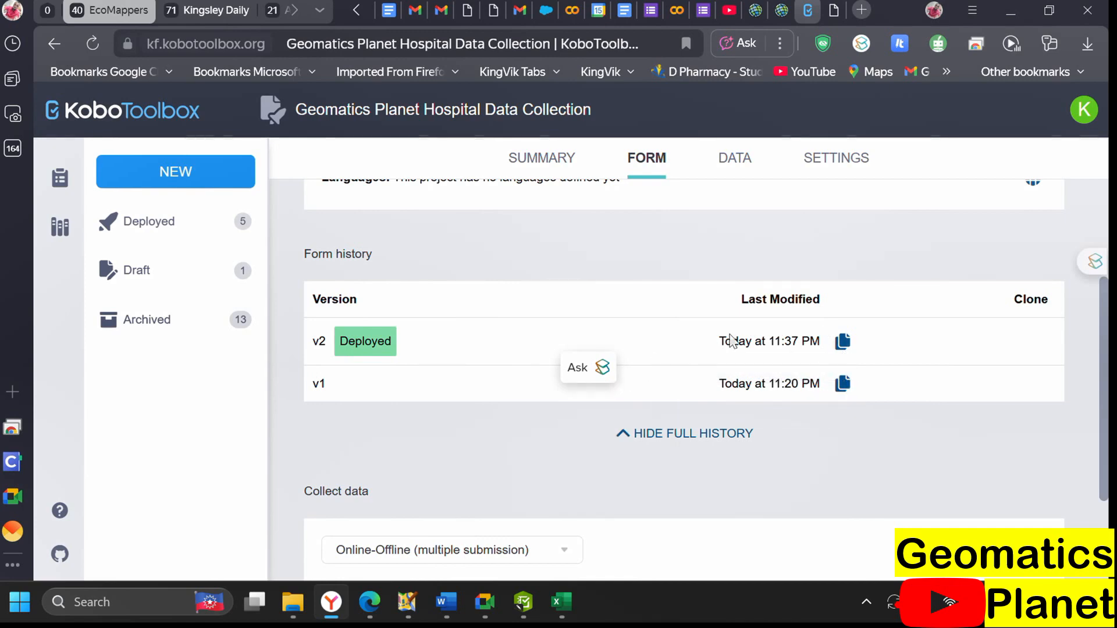
click(842, 384)
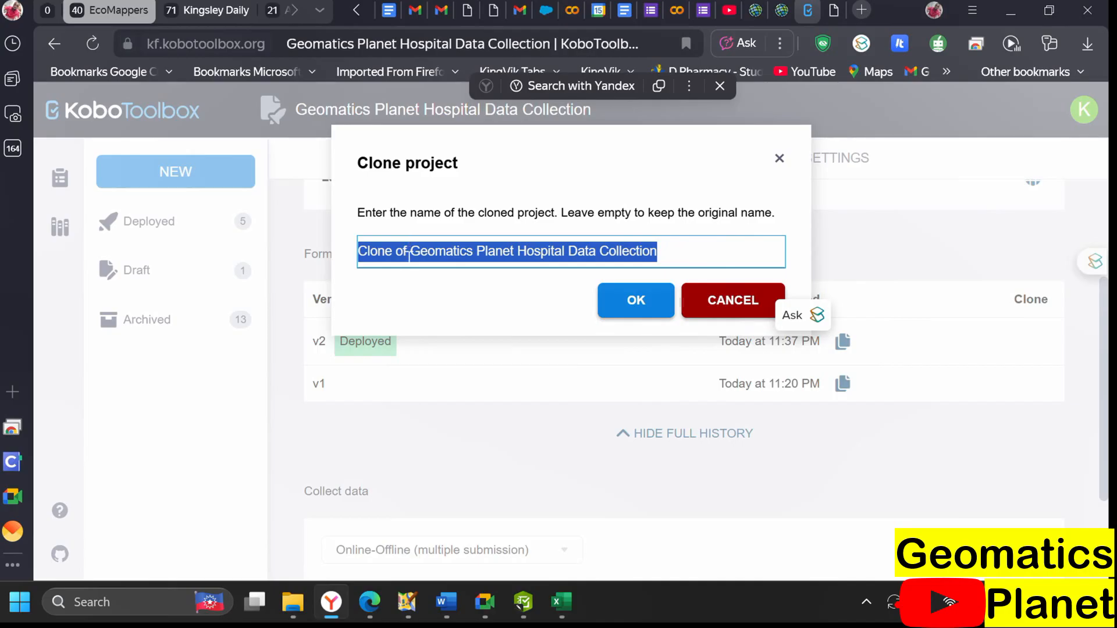
click(781, 160)
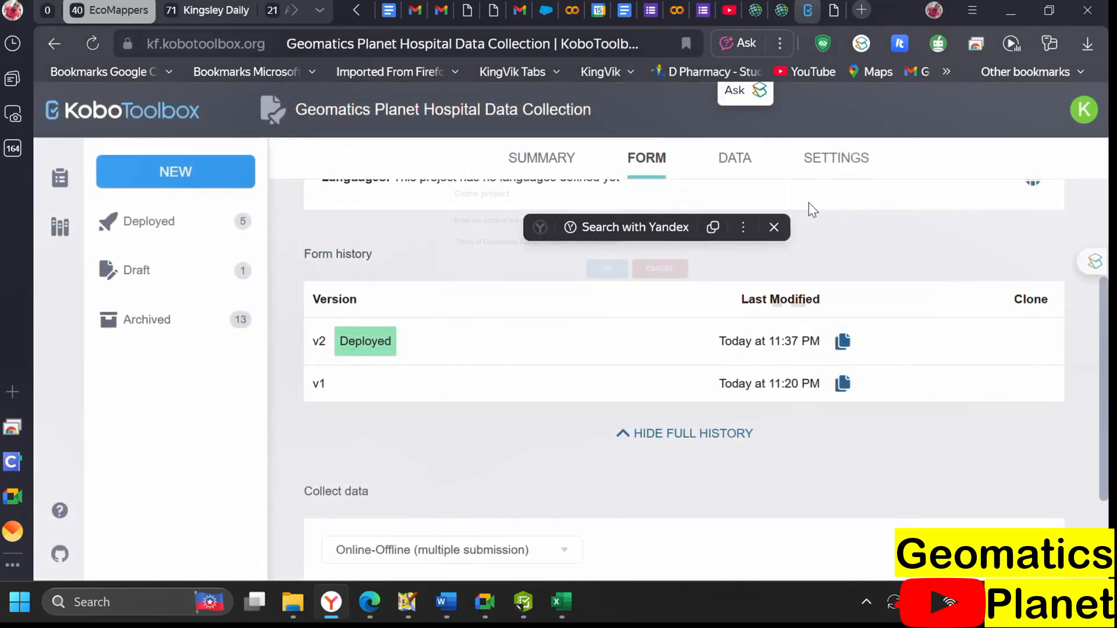
scroll(843, 313, up, 3)
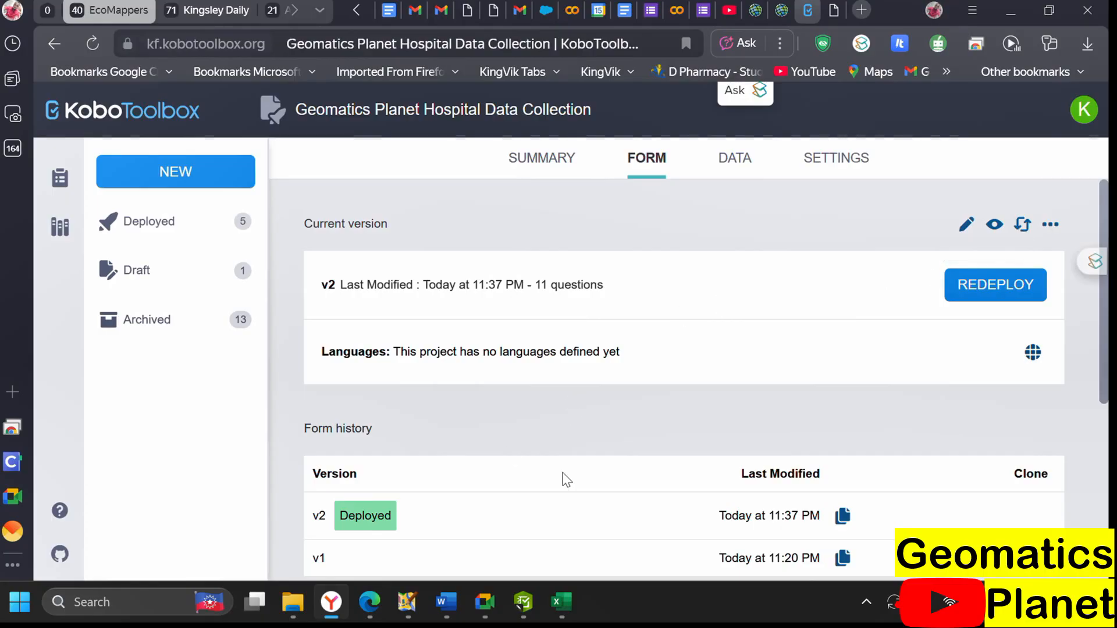
Switch to Excel to look at the survey sheet of the Hospital Data Collection workbook, and return to KoboToolbox
click(554, 594)
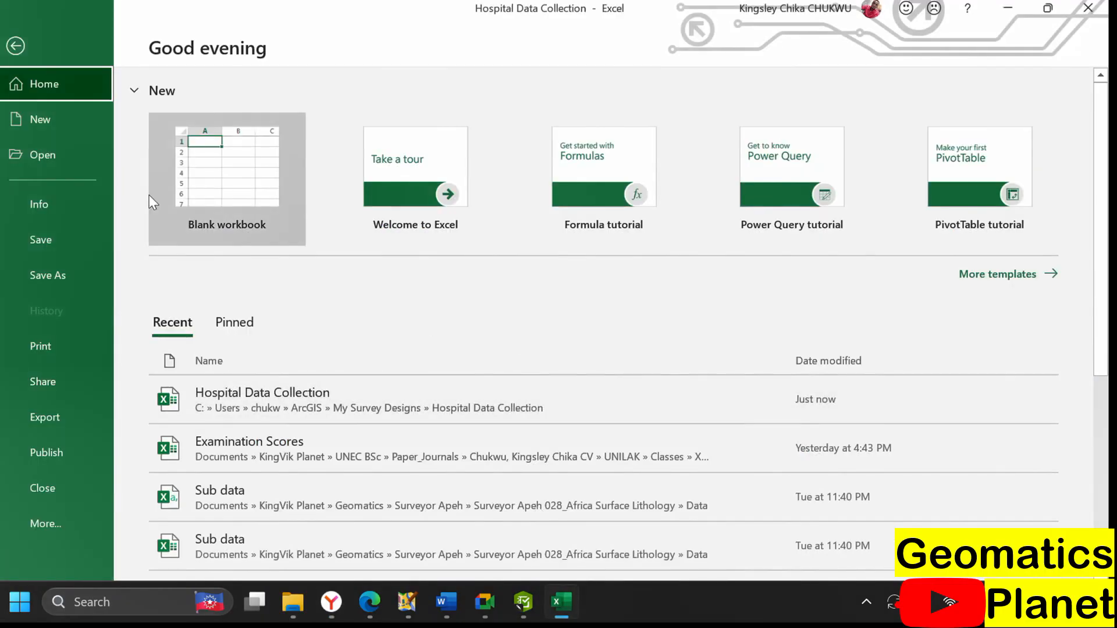
click(16, 46)
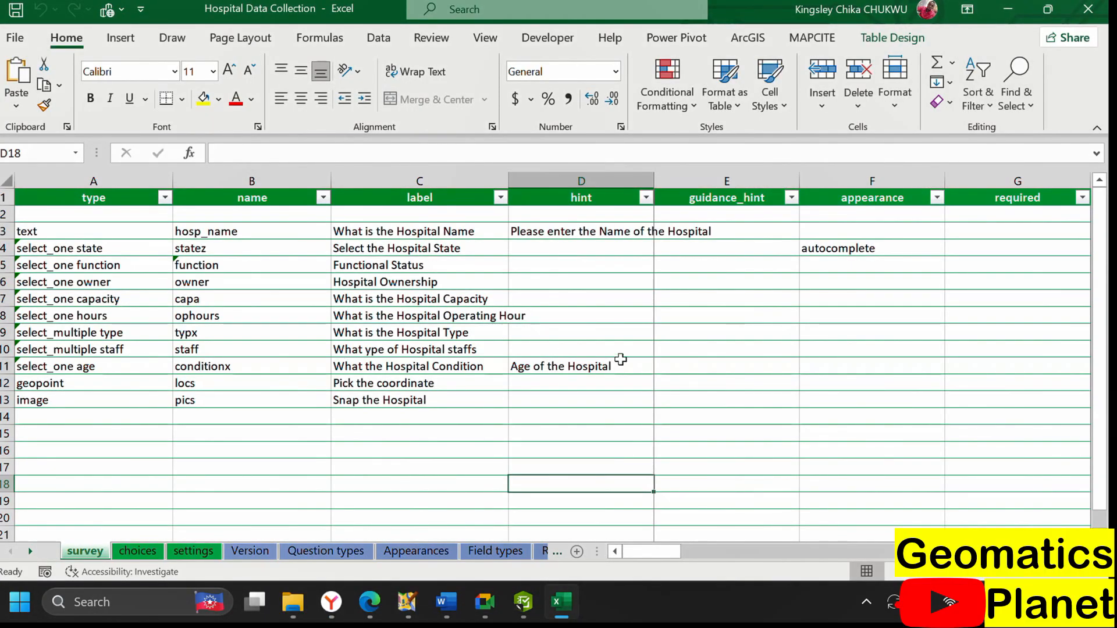
click(340, 611)
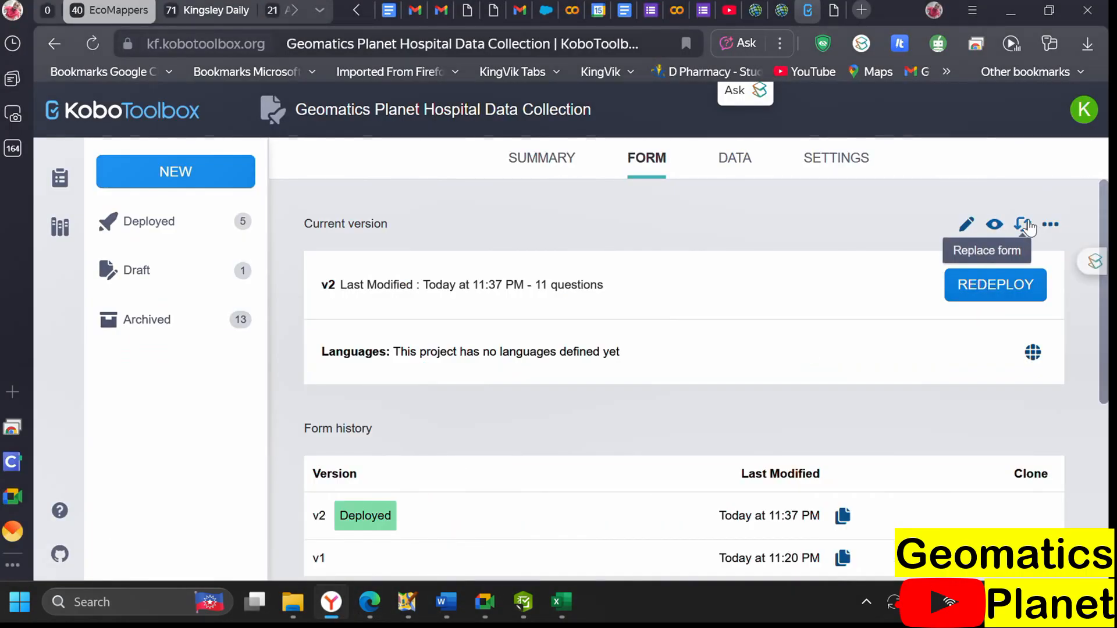
Review the form's additional actions and the sources for replacing the form, including uploading an XLSForm, without replacing it
click(1050, 225)
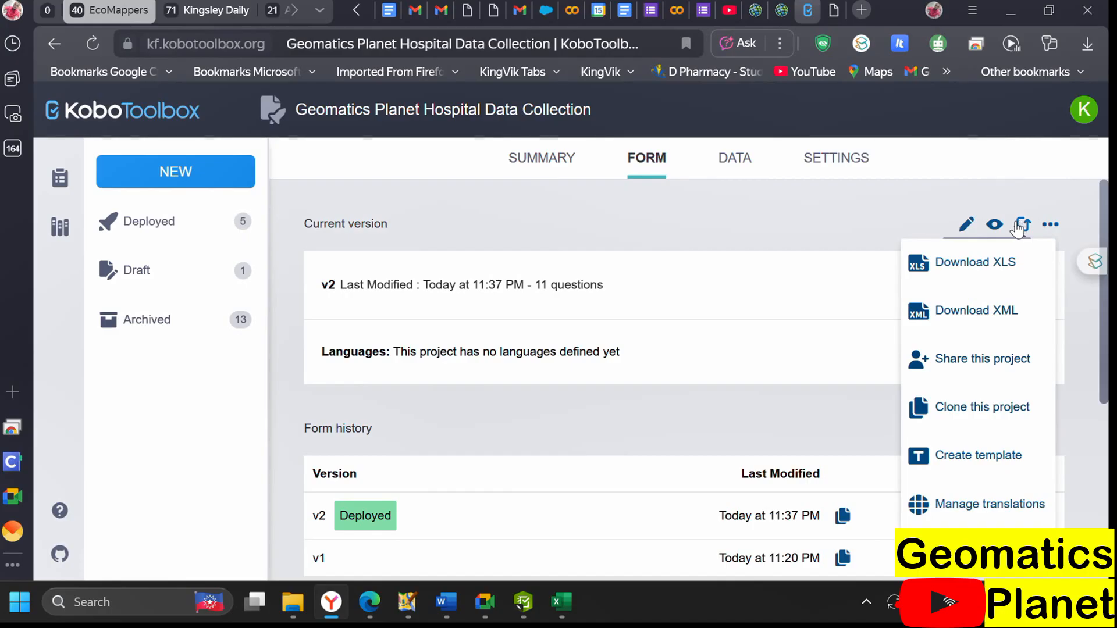
click(1054, 220)
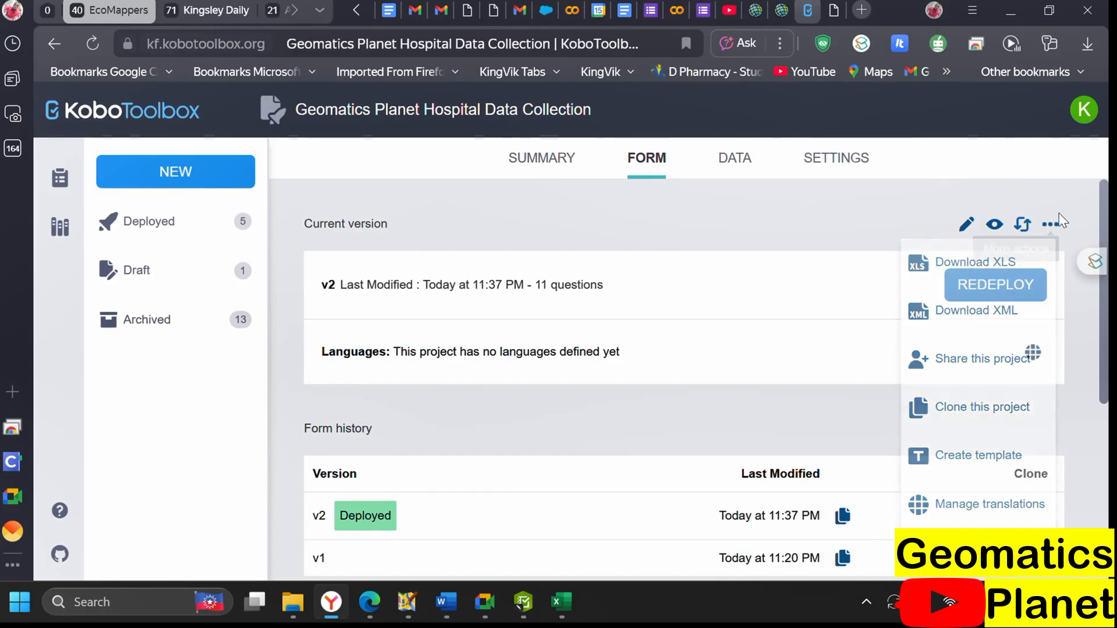
click(1024, 227)
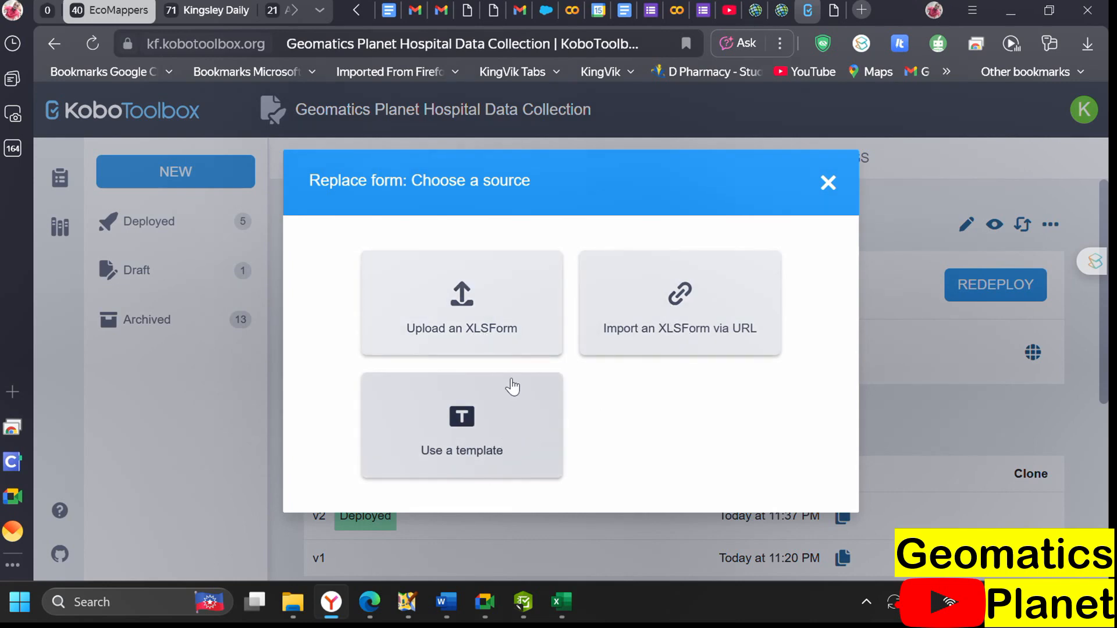
click(463, 309)
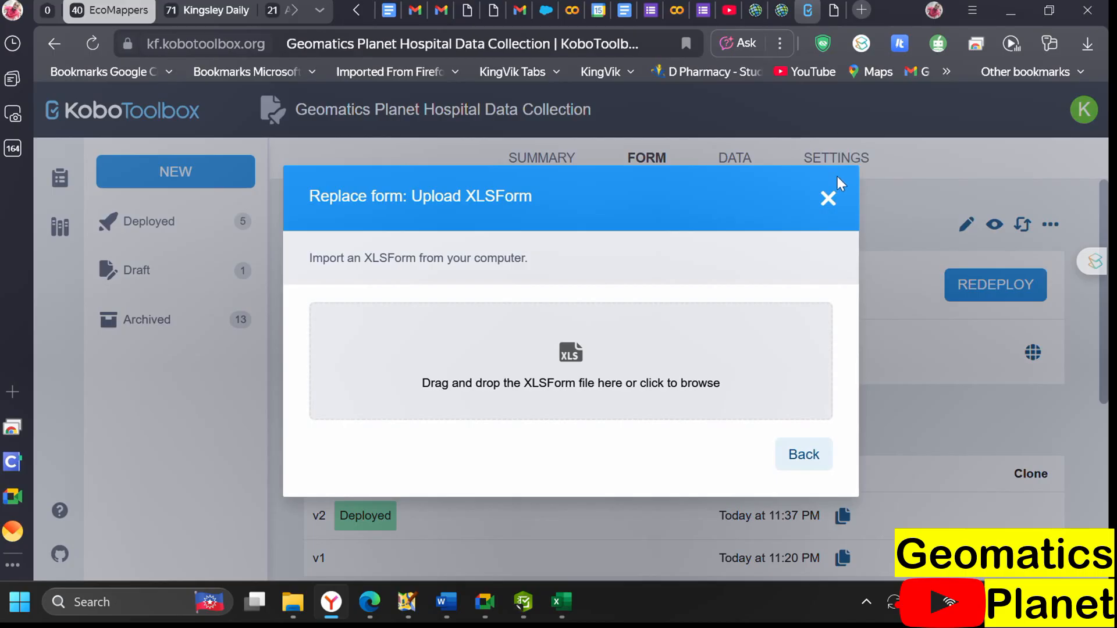
click(827, 199)
scroll(553, 337, down, 2)
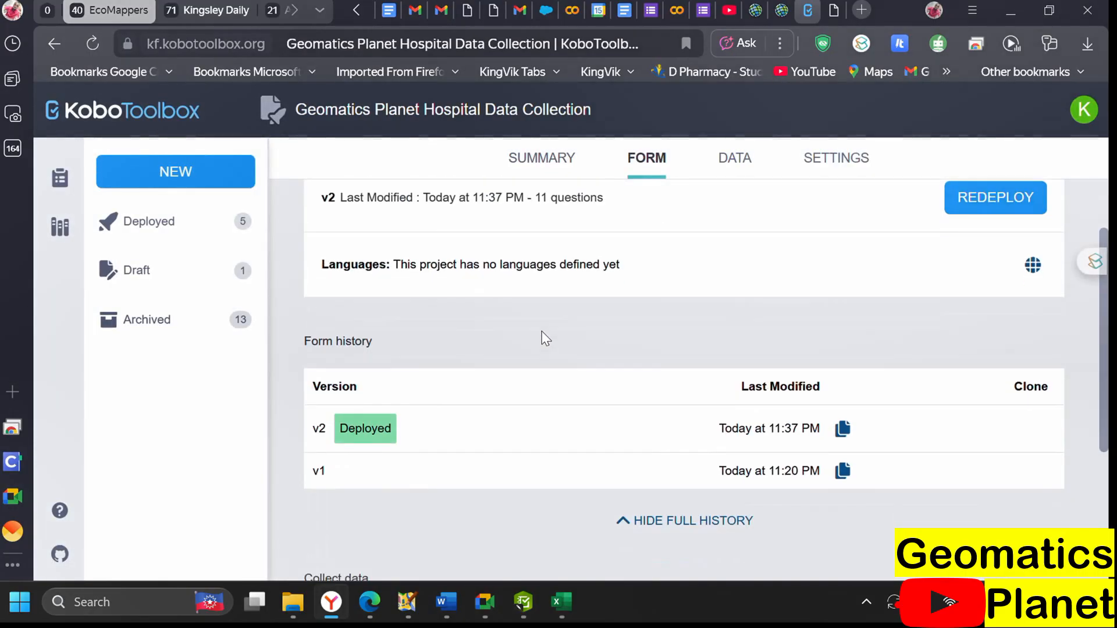
scroll(542, 338, down, 3)
Switch to ArcGIS Survey123 Connect to view the Nigeria Hospital Data Collection survey, and return to the KoboToolbox form page
click(538, 604)
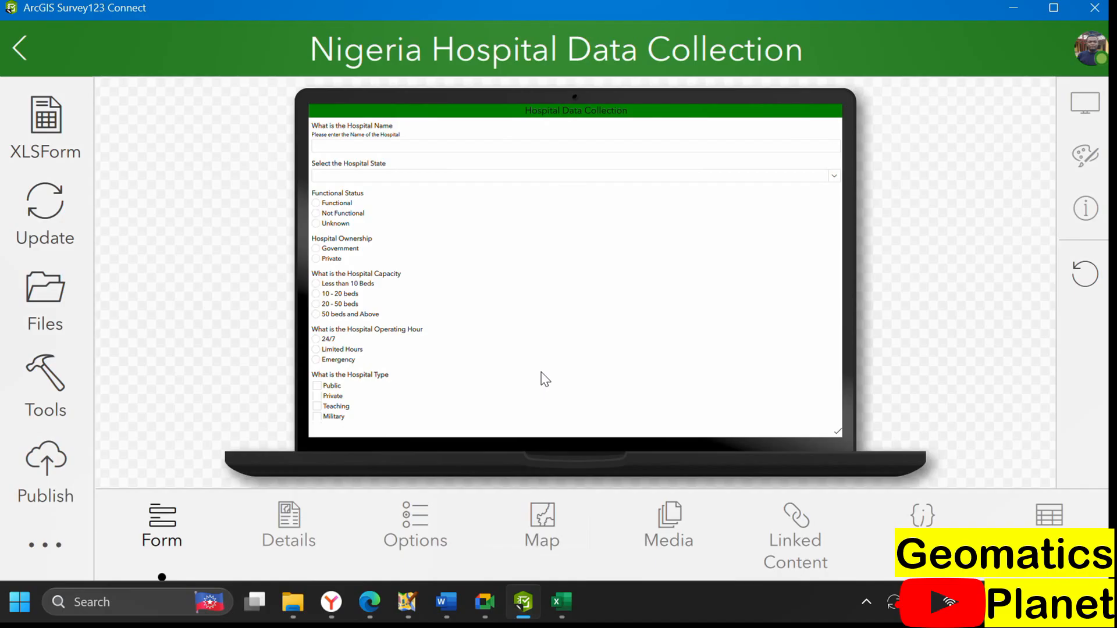
key(XF86AudioRaiseVolume)
key(XF86AudioRaiseVolume)
key(XF86AudioRaiseVolume)
mouse_move(527, 601)
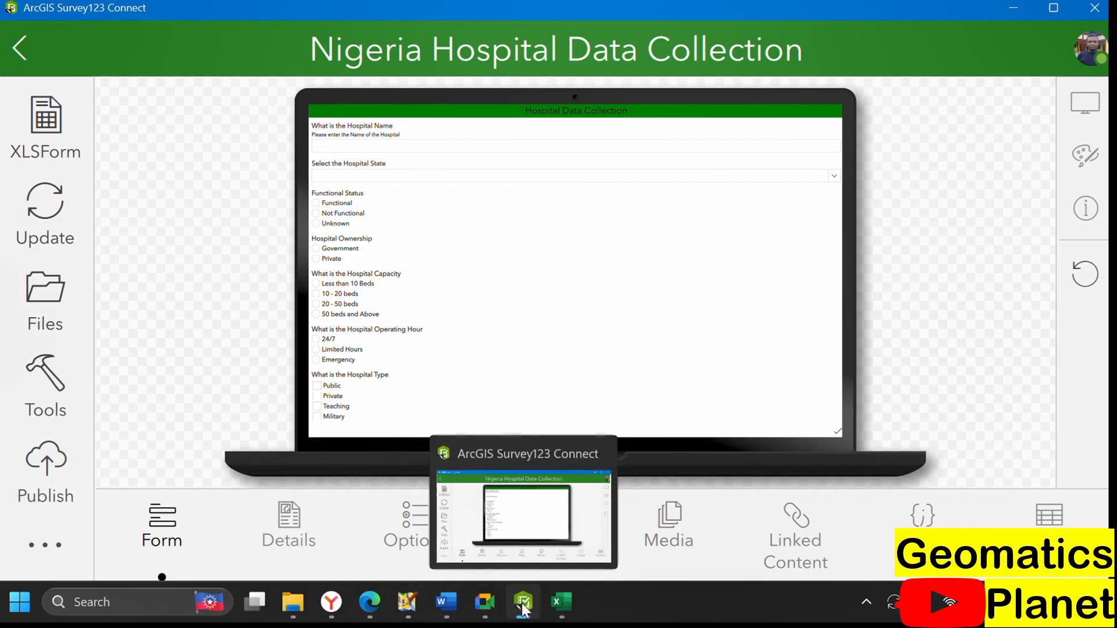
click(336, 605)
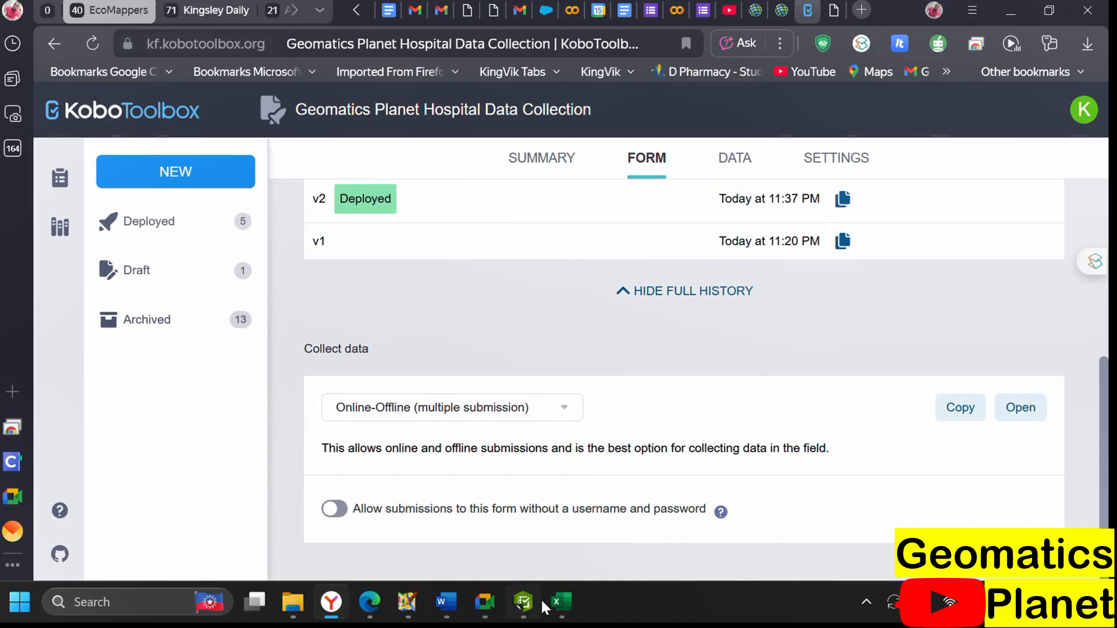
mouse_move(538, 590)
mouse_move(494, 605)
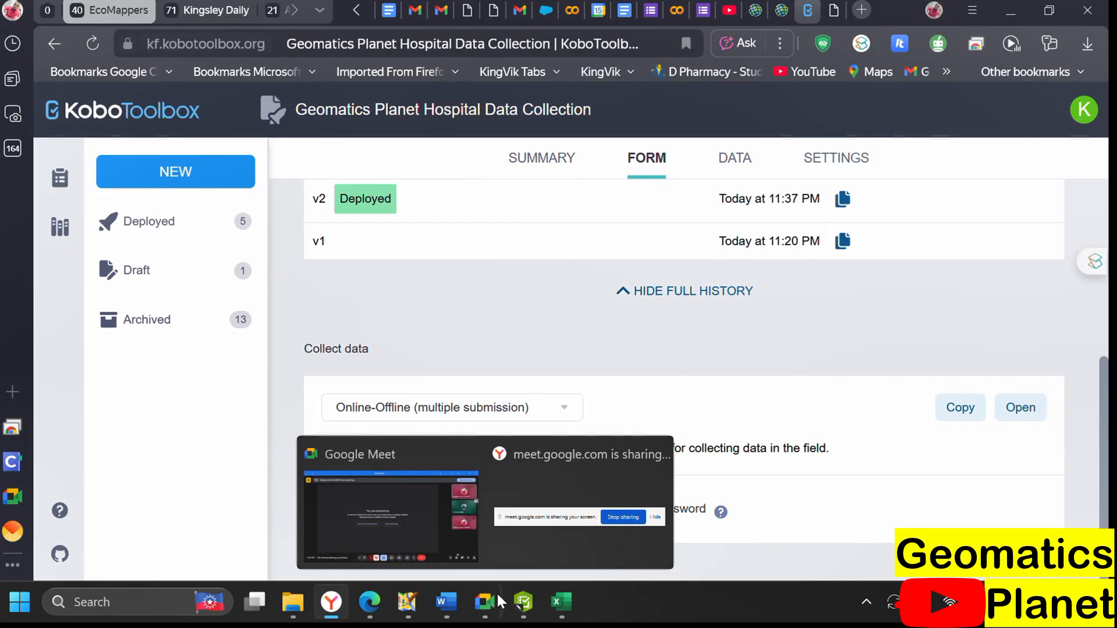